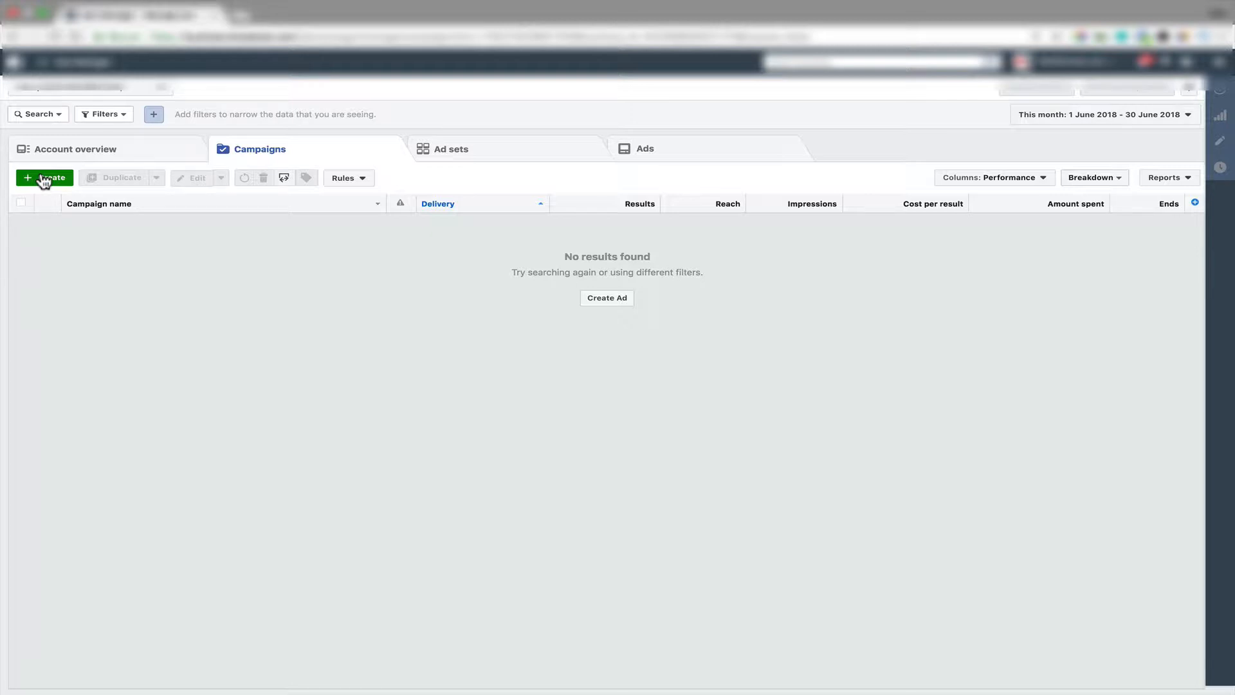
Step: Start creating an ad and choose to build it in a new campaign
{"action": "left_click", "coordinate": [603, 299]}
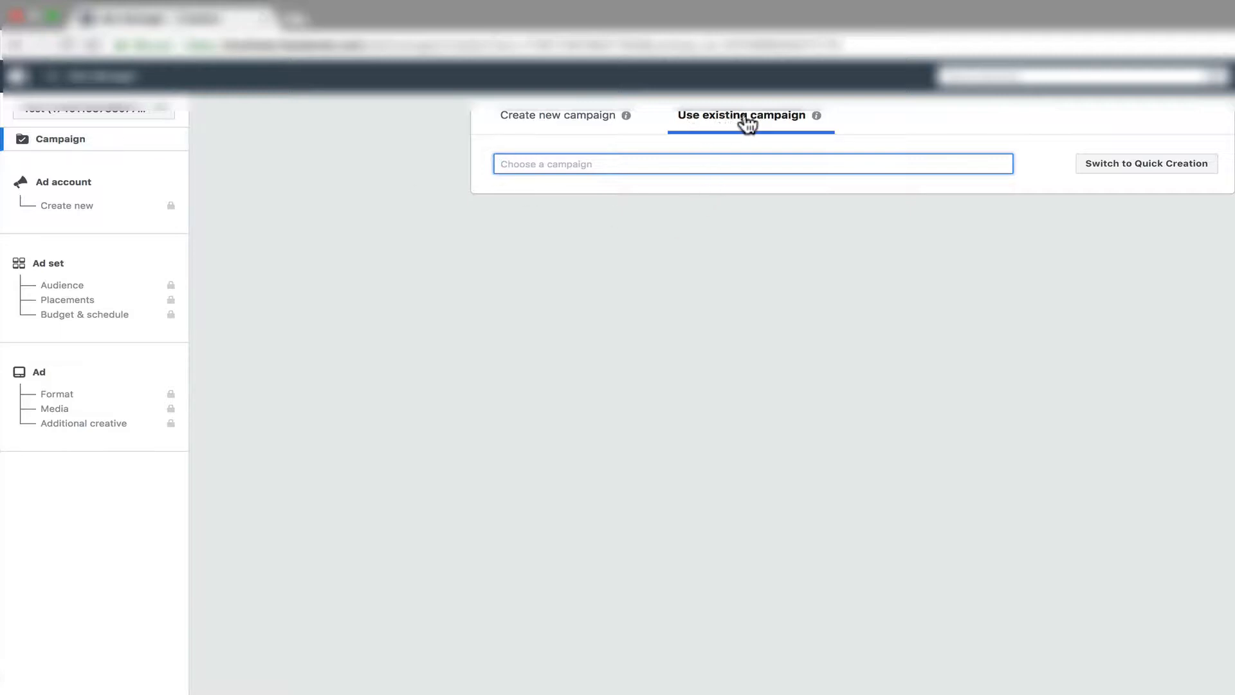
{"action": "left_click", "coordinate": [558, 121]}
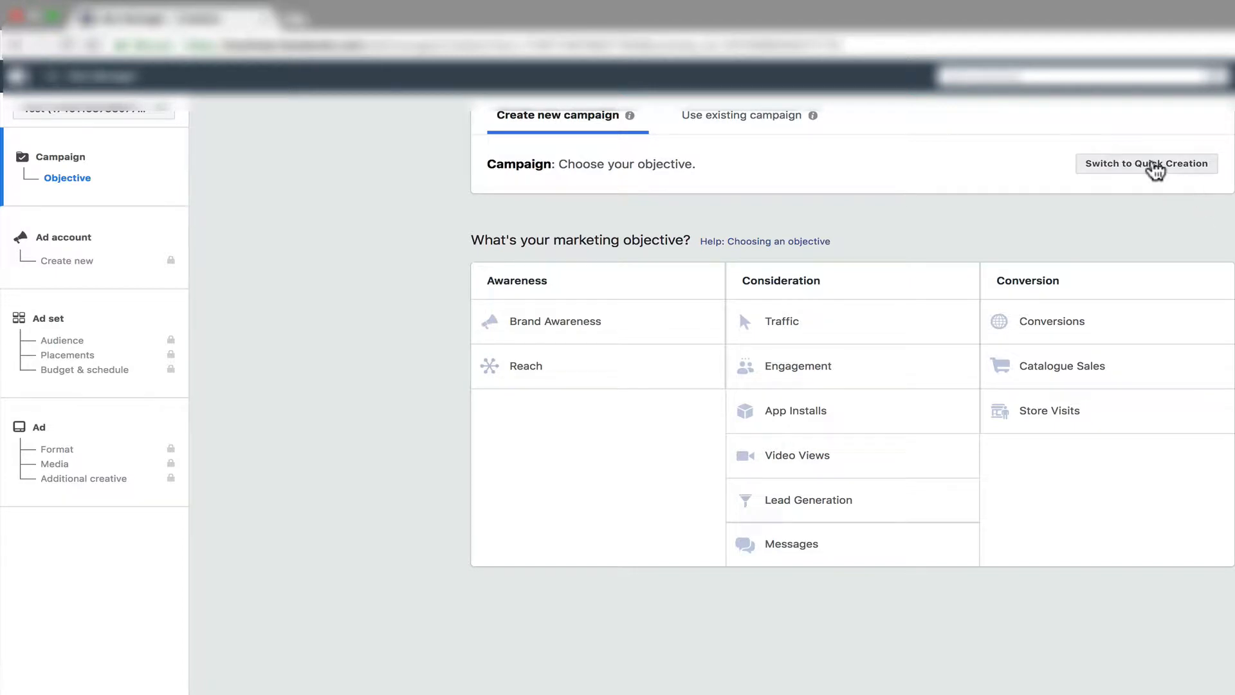
{"action": "left_click", "coordinate": [1154, 164]}
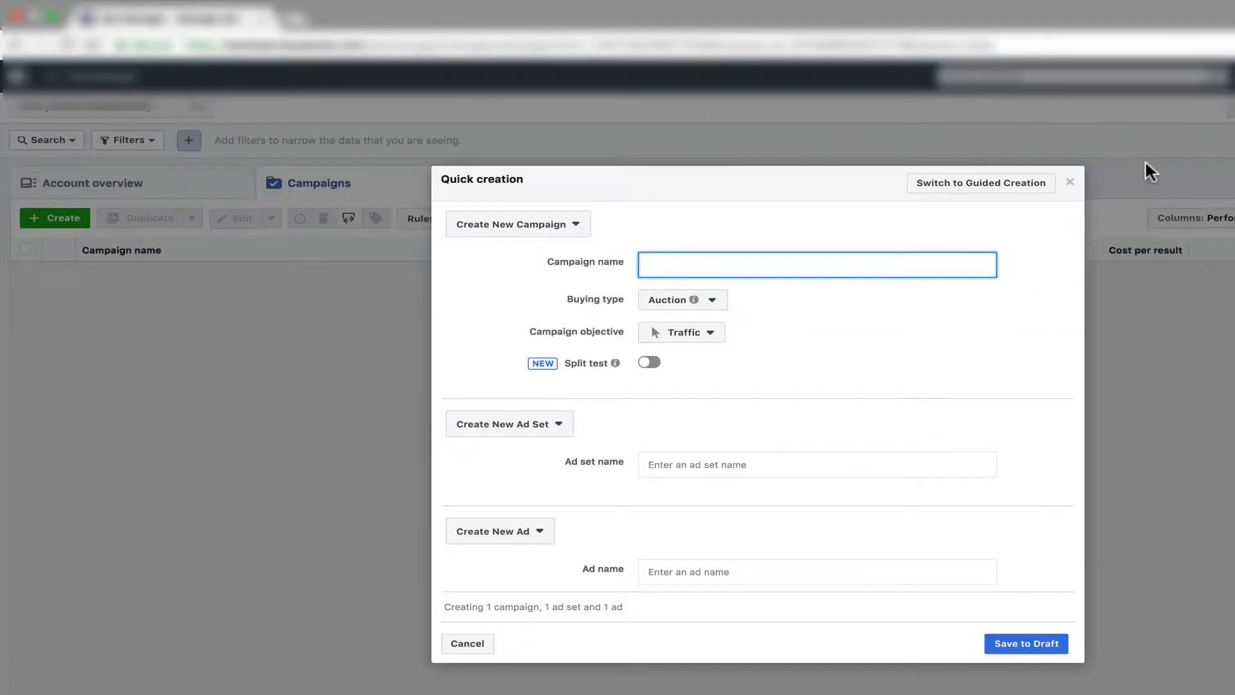
{"action": "mouse_move", "coordinate": [696, 302]}
{"action": "left_click", "coordinate": [971, 183]}
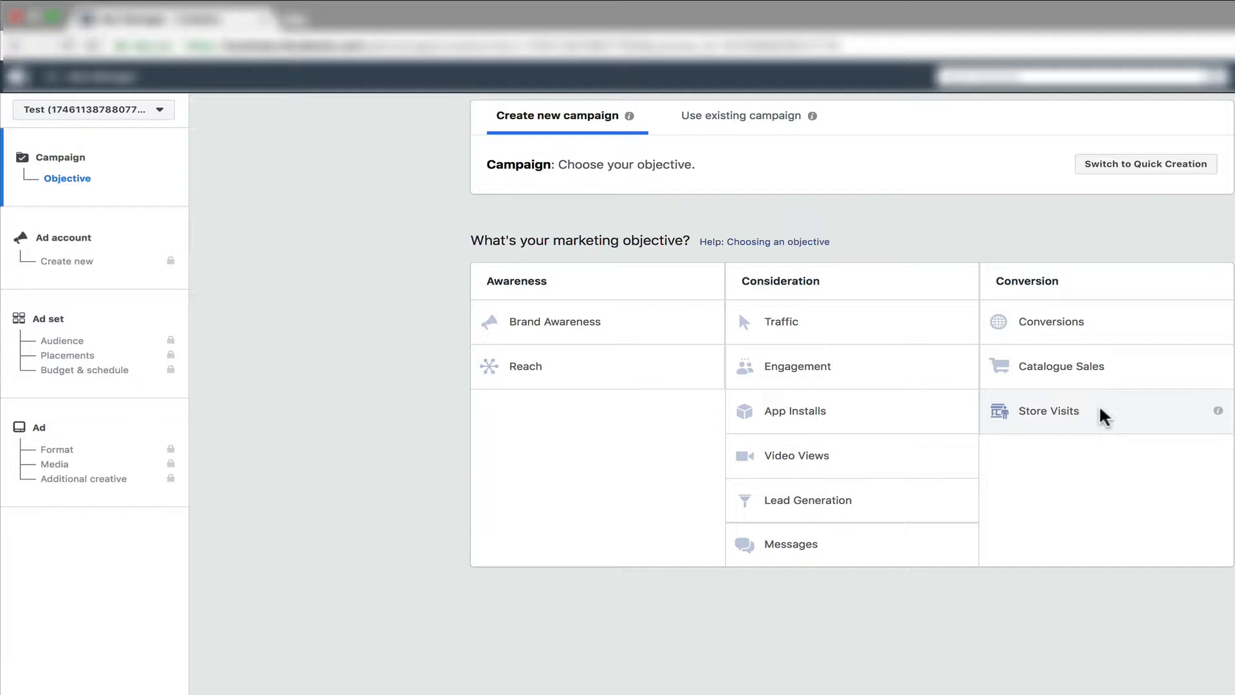
Step: Choose Traffic as the marketing objective and continue through the ad account setup with the default country, currency and time zone
{"action": "left_click", "coordinate": [809, 318]}
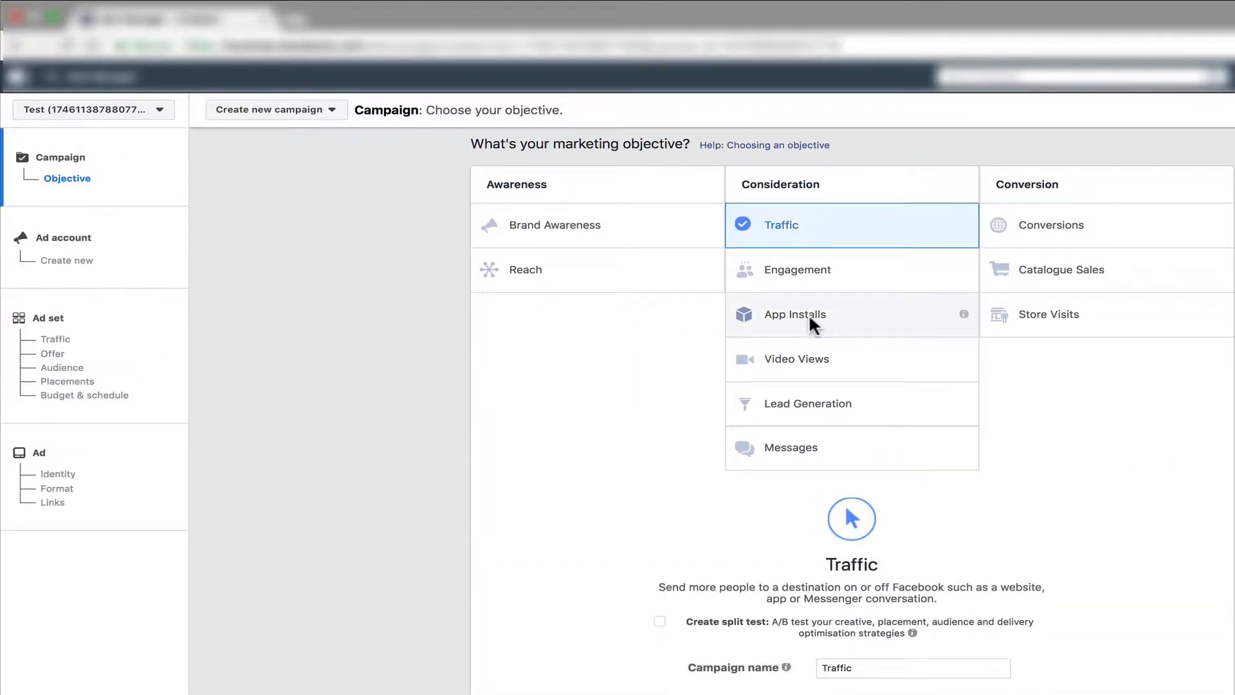
{"action": "left_click", "coordinate": [864, 667]}
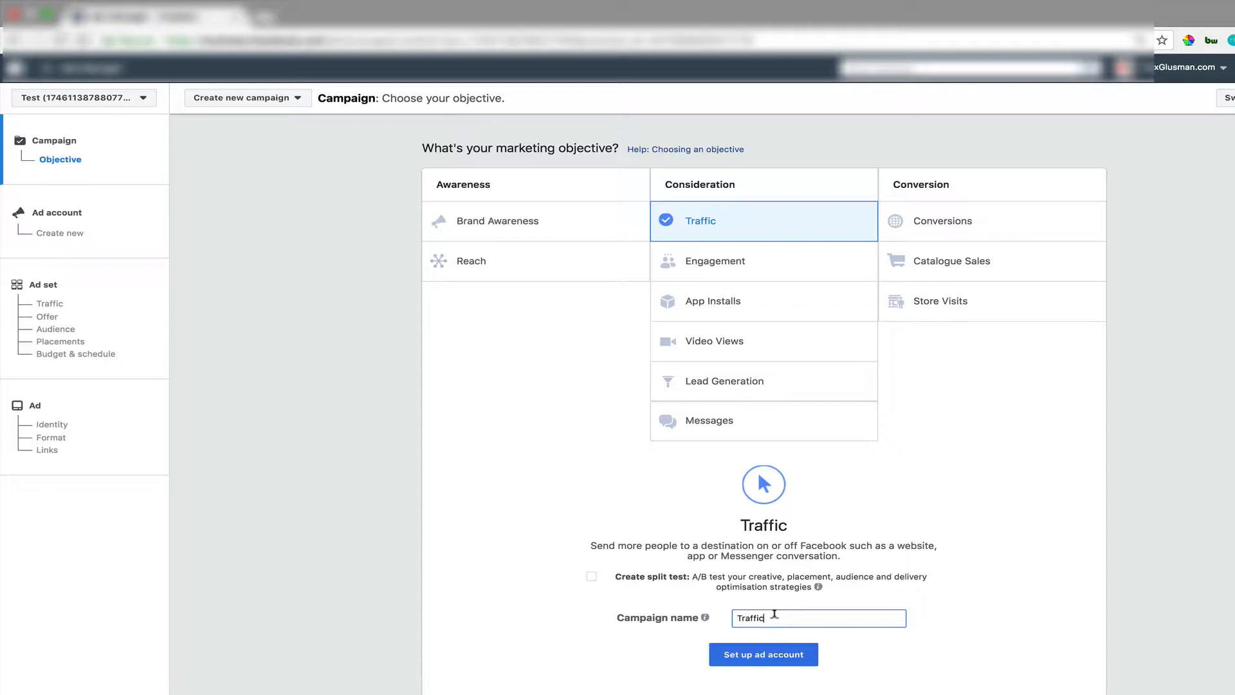
{"action": "double_click", "coordinate": [748, 616]}
{"action": "left_click", "coordinate": [747, 660]}
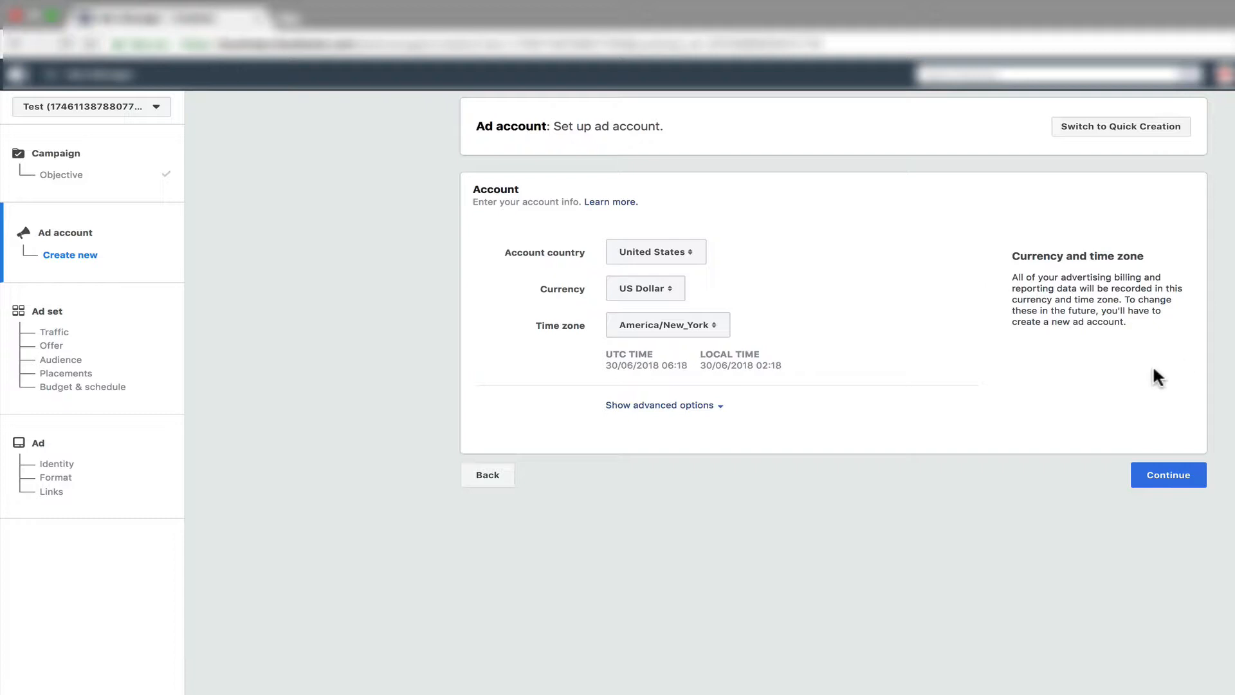
{"action": "left_click", "coordinate": [1165, 474]}
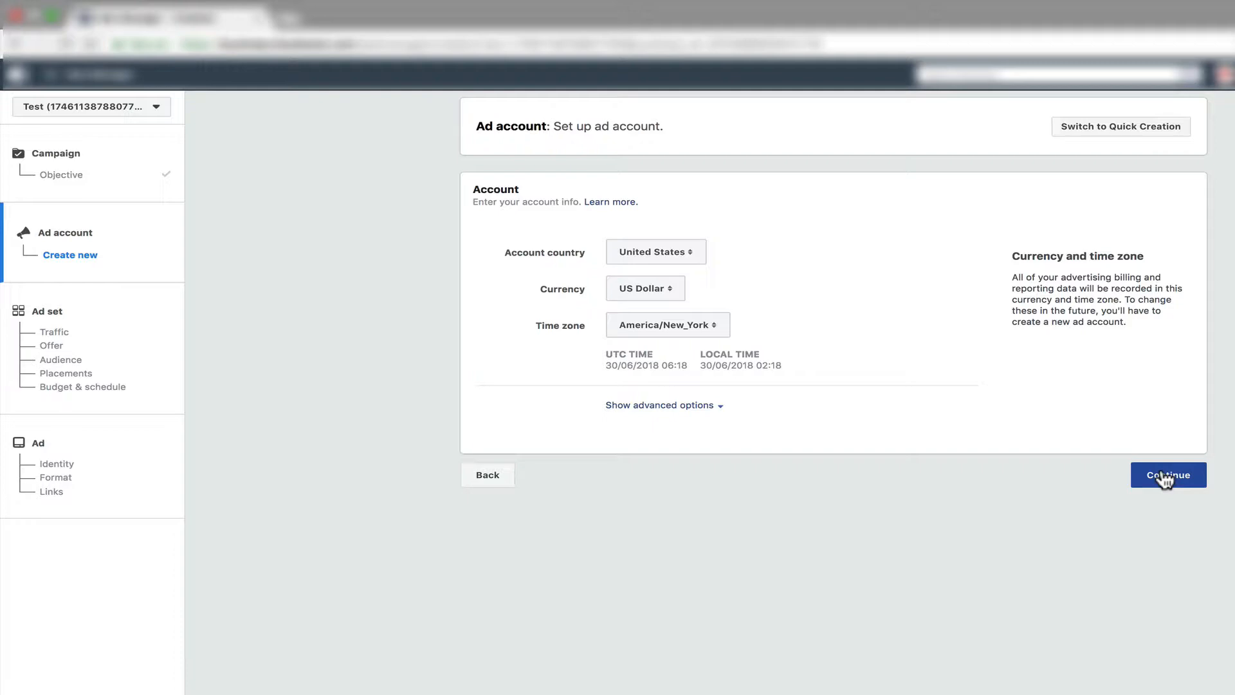
{"action": "left_click", "coordinate": [1165, 476]}
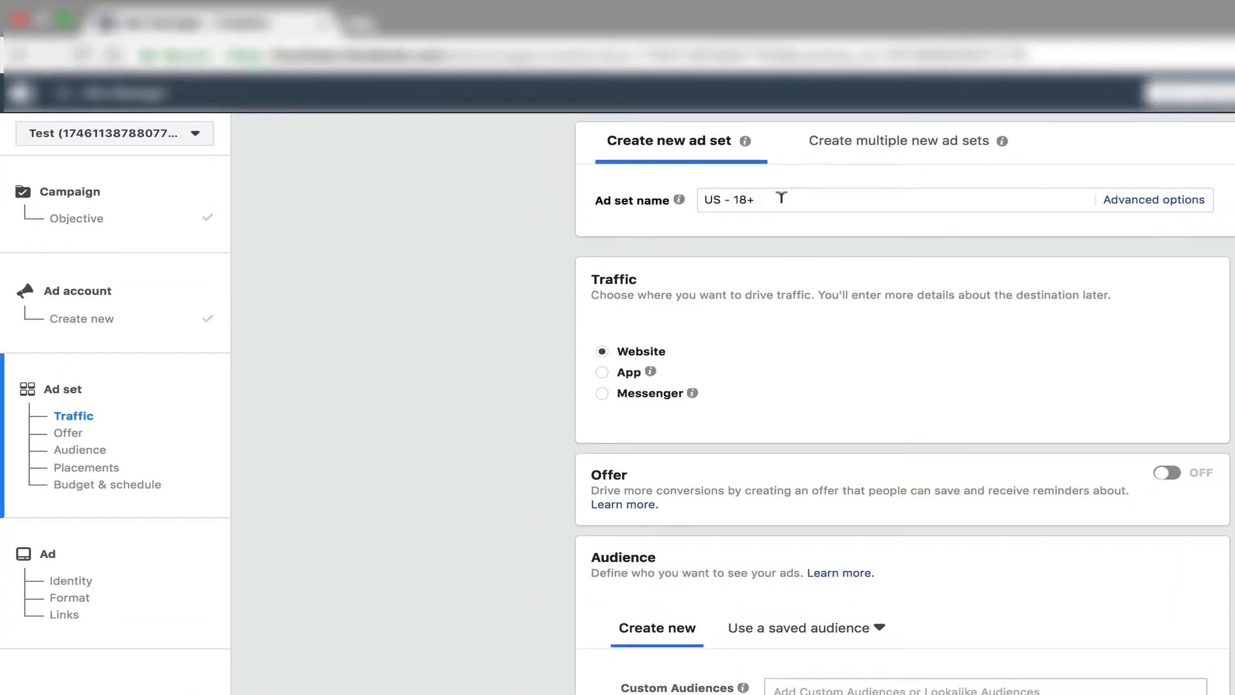
Step: Name the ad set "Traffic - Sunglasses and Running"
{"action": "left_click", "coordinate": [625, 156]}
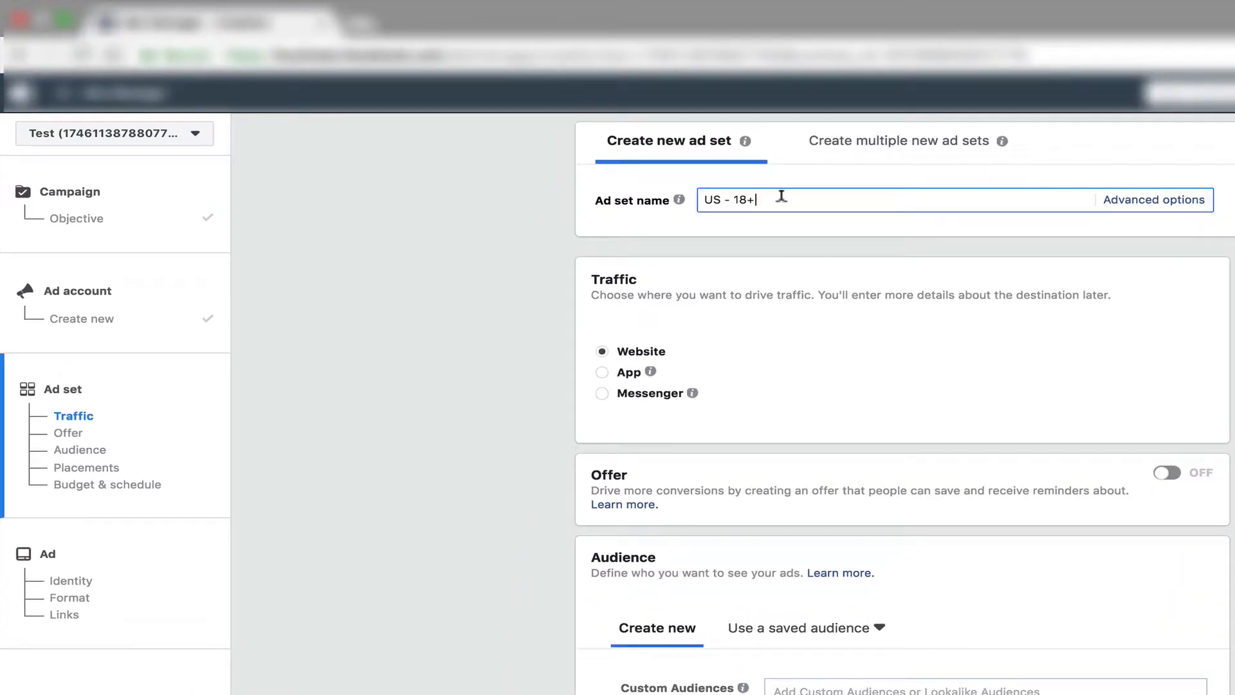
{"action": "triple_click", "coordinate": [781, 196]}
{"action": "type", "text": "Traffic -"}
{"action": "type", "text": "Sunglasse"}
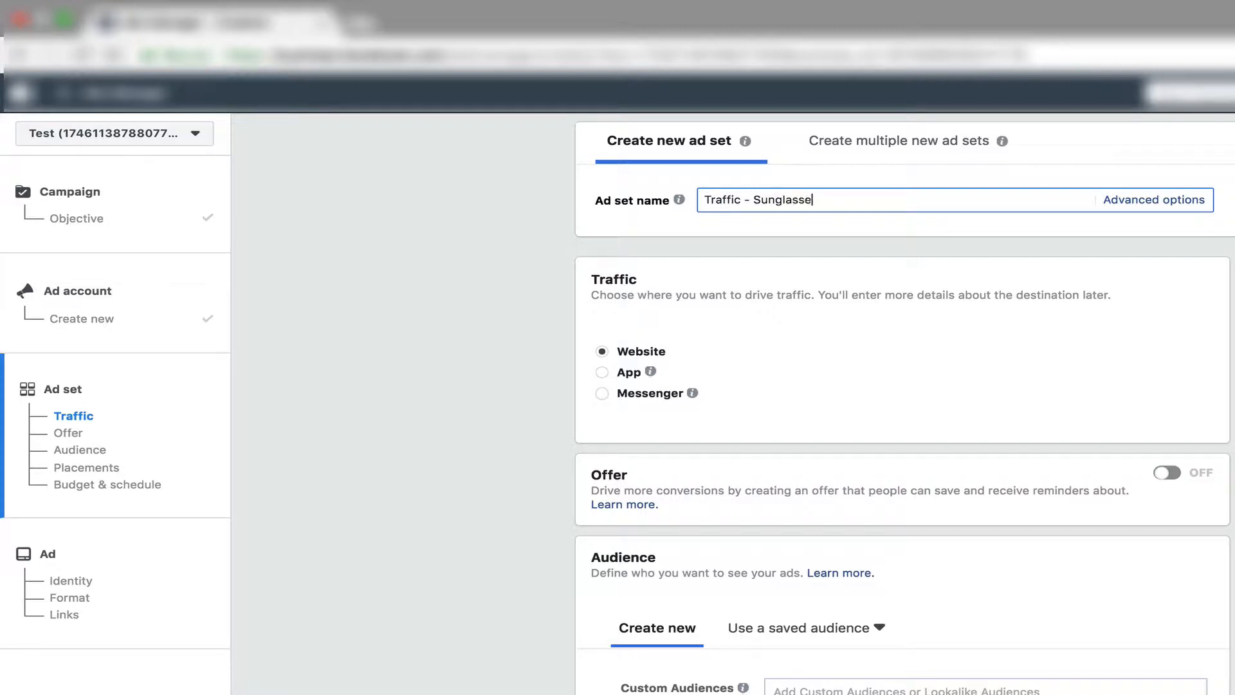
{"action": "type", "text": "s and Running"}
Step: Remove United States from the audience locations and add the country United States again
{"action": "scroll", "coordinate": [766, 364], "scroll_direction": "down", "scroll_amount": 5}
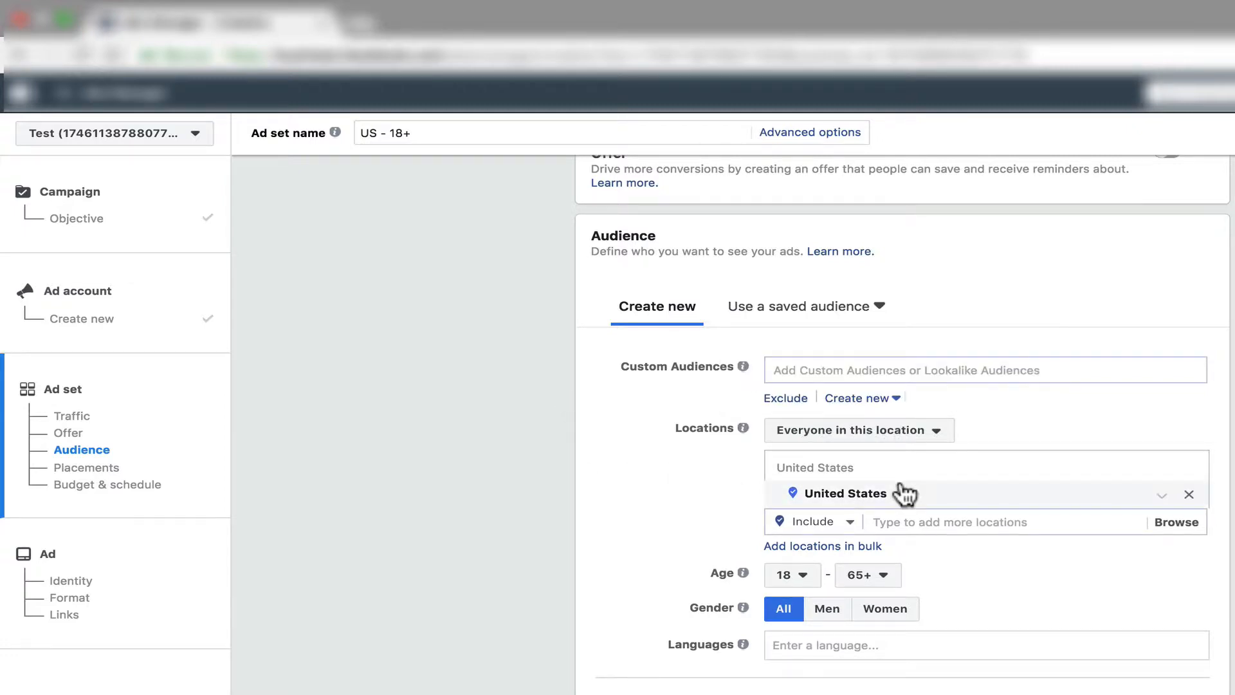
{"action": "left_click", "coordinate": [1187, 500]}
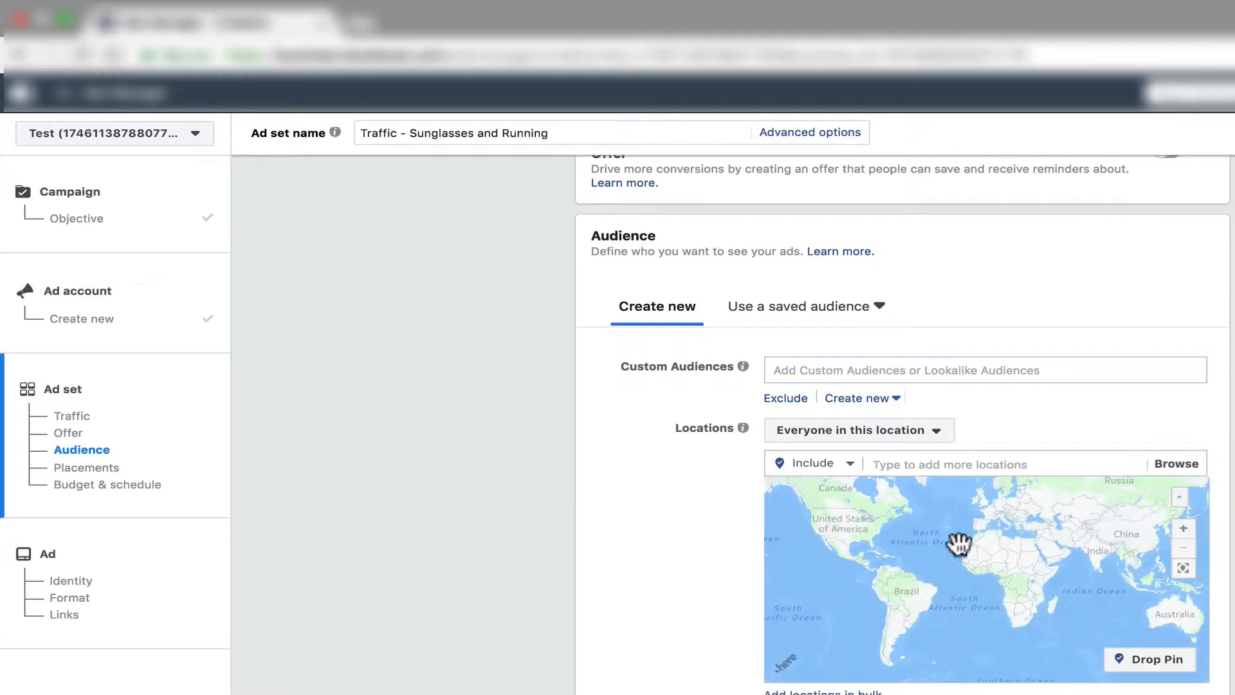
{"action": "left_click", "coordinate": [954, 464]}
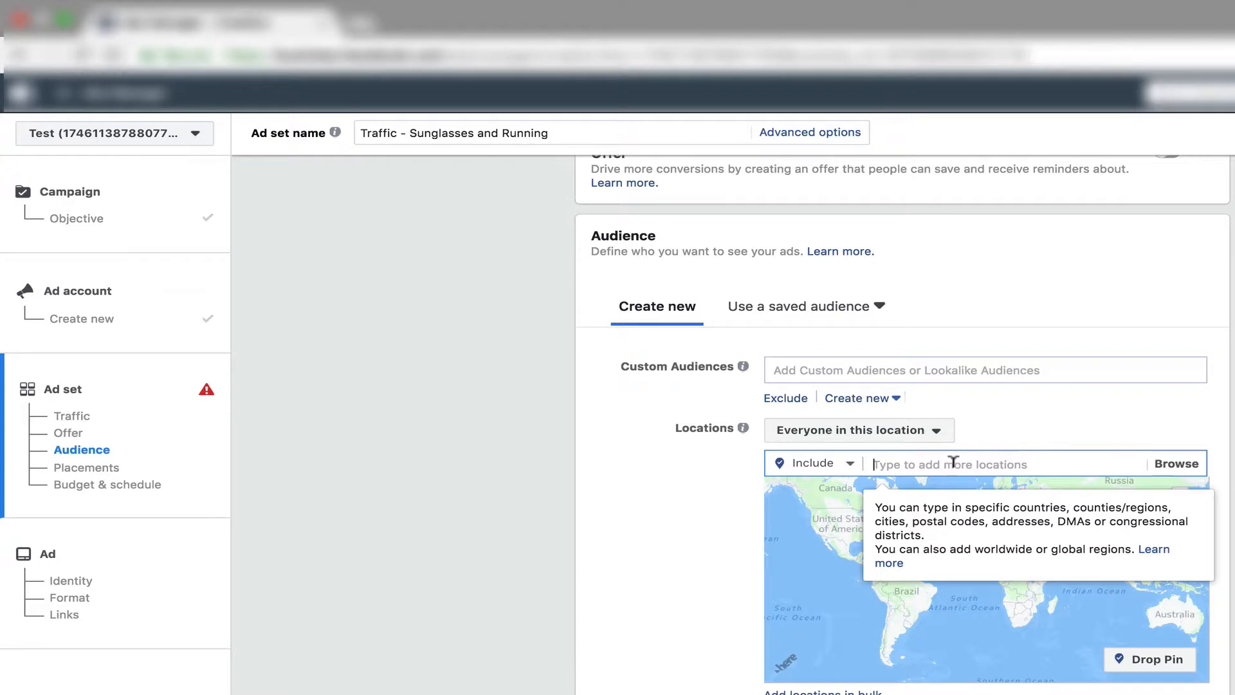
{"action": "type", "text": "united states"}
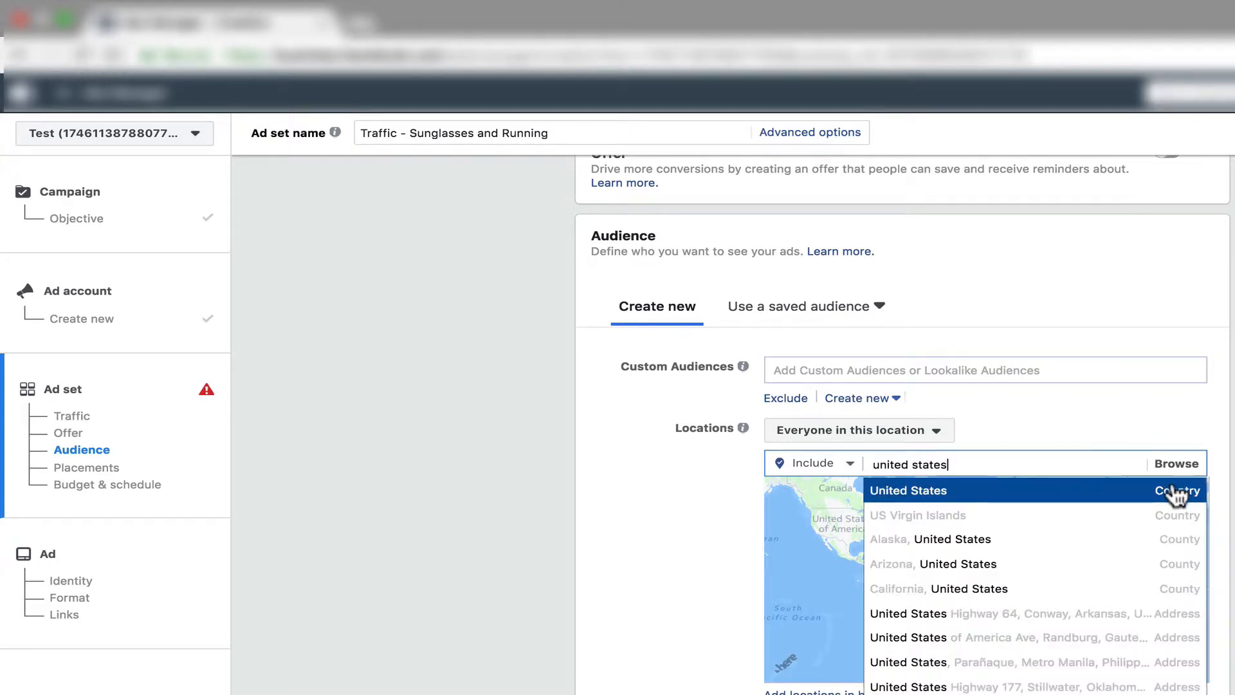
{"action": "left_click", "coordinate": [1104, 497]}
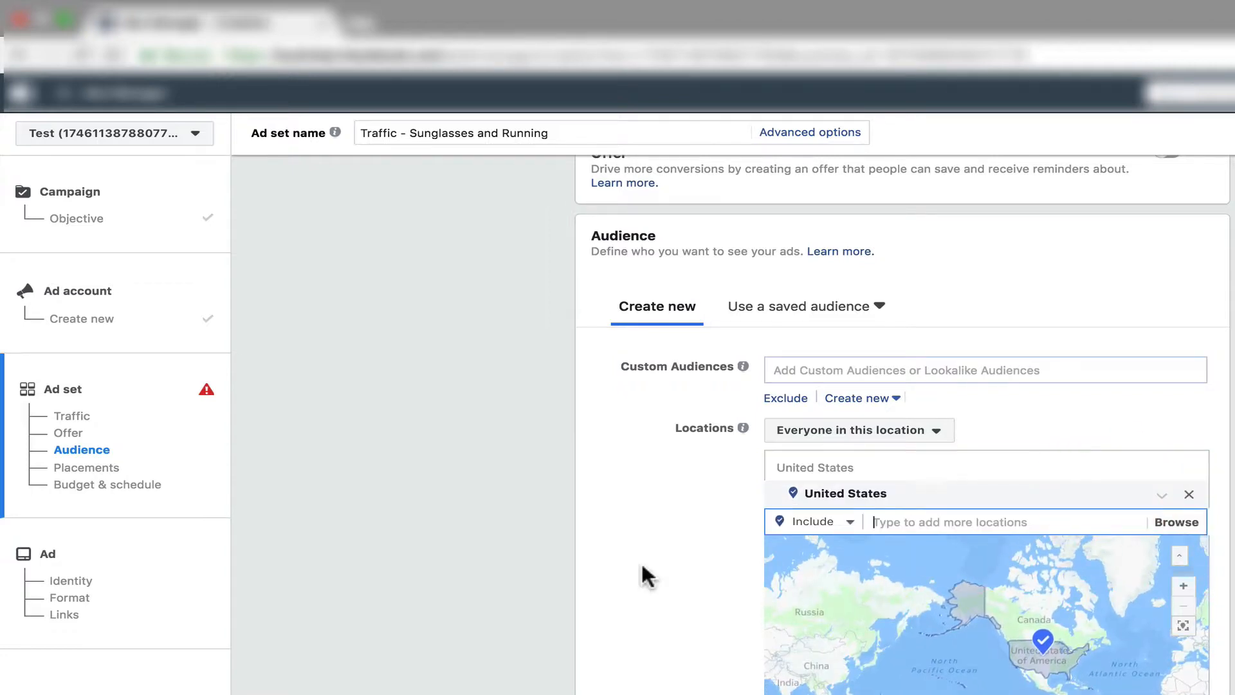
{"action": "left_click", "coordinate": [612, 574]}
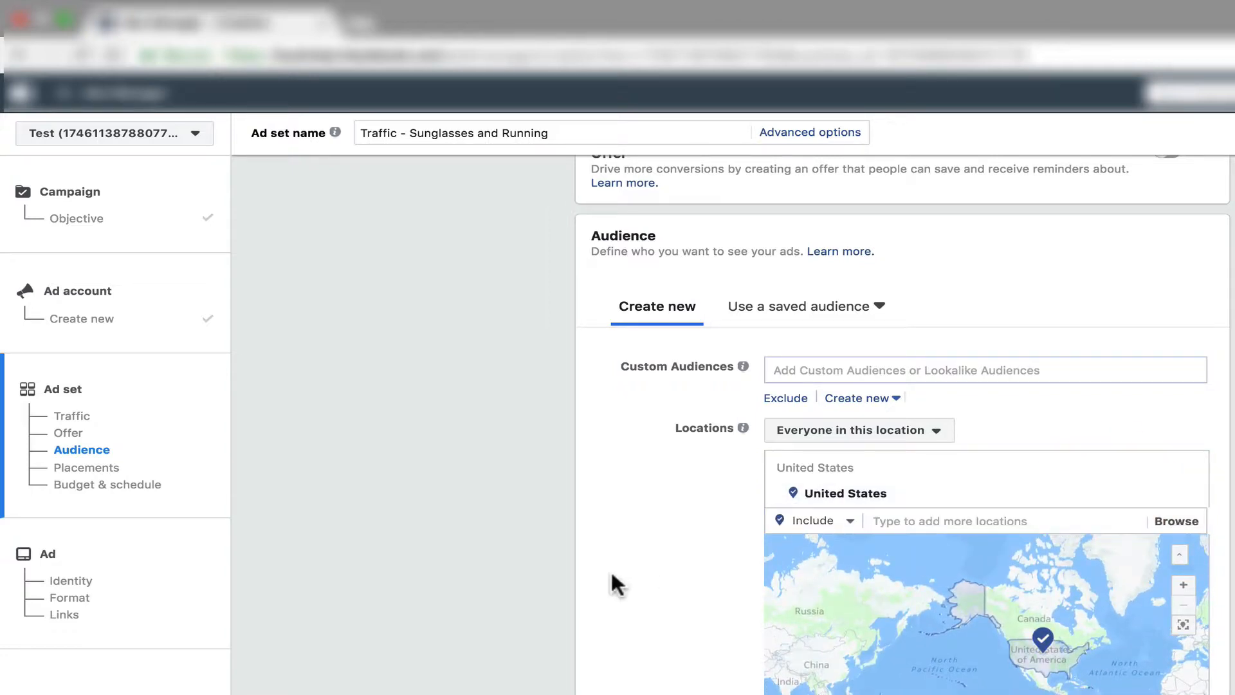
Step: Set the audience's age range to 25–55 and its gender to Women
{"action": "scroll", "coordinate": [612, 569], "scroll_direction": "down", "scroll_amount": 5}
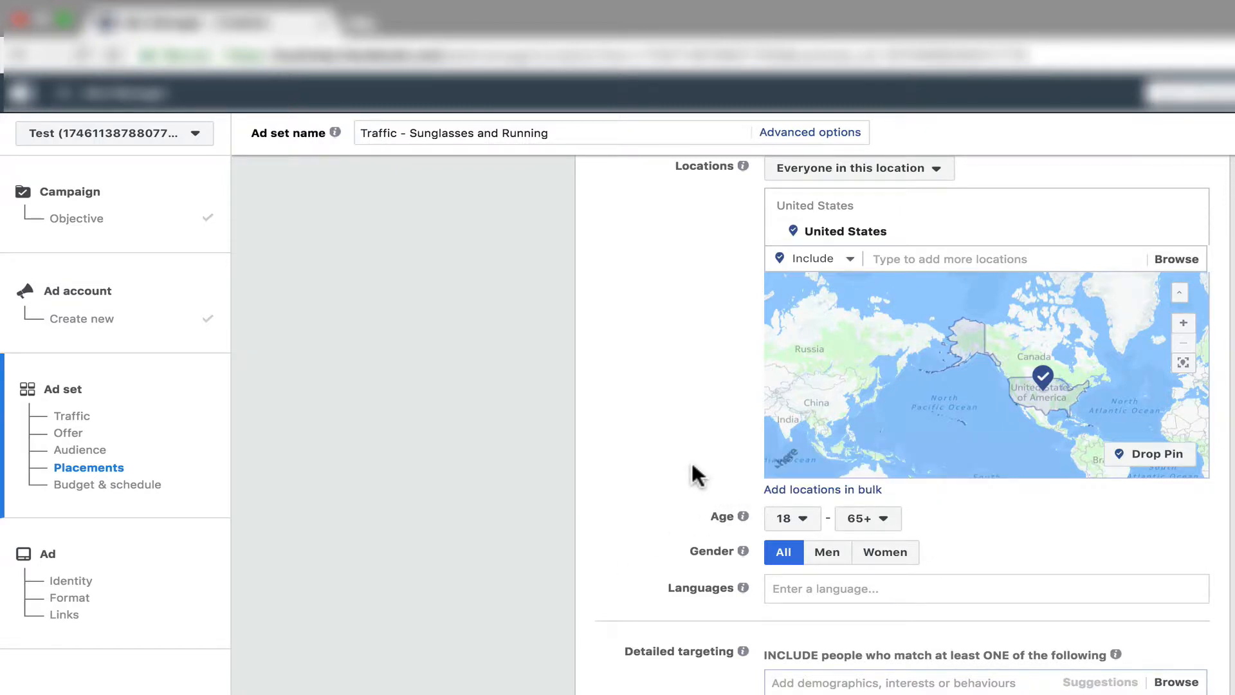
{"action": "scroll", "coordinate": [691, 461], "scroll_direction": "up", "scroll_amount": 1}
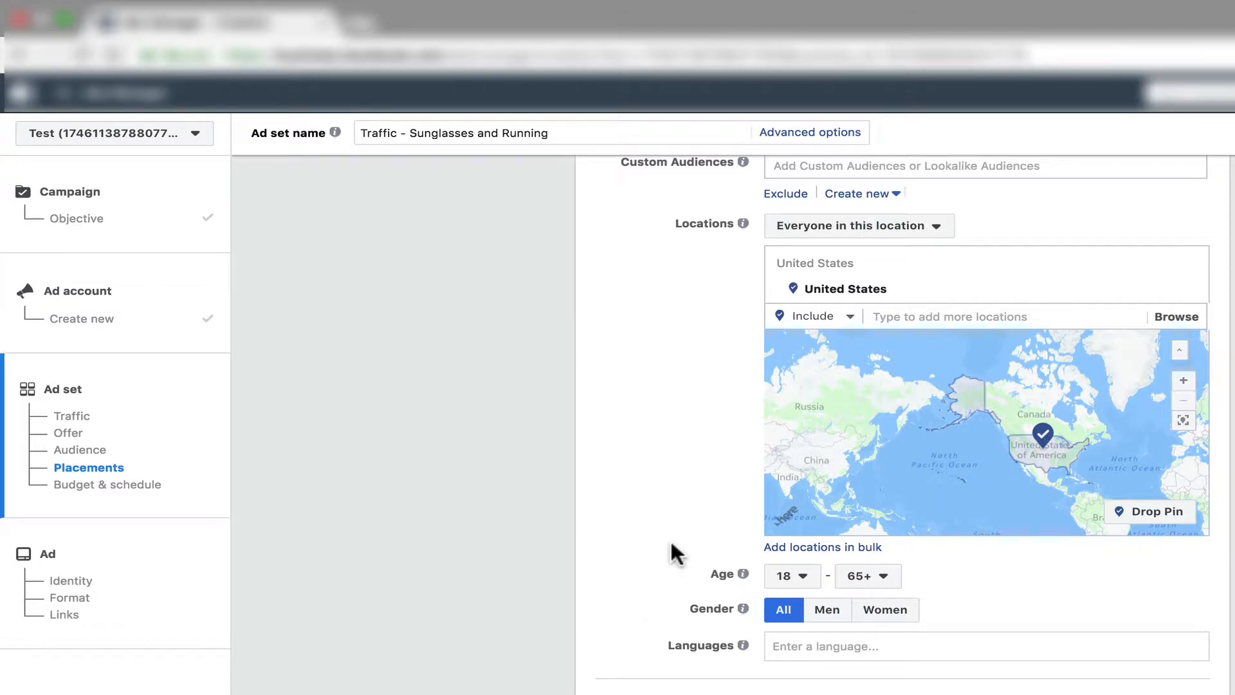
{"action": "left_click", "coordinate": [801, 577]}
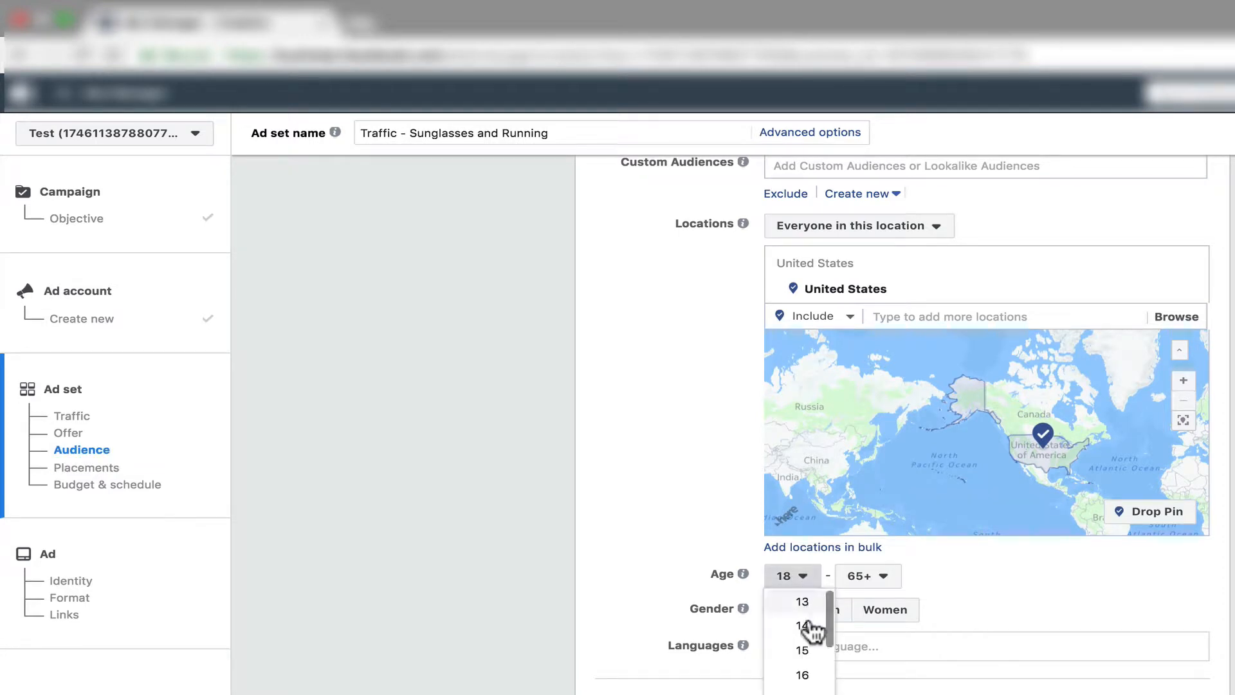
{"action": "scroll", "coordinate": [800, 640], "scroll_direction": "down", "scroll_amount": 3}
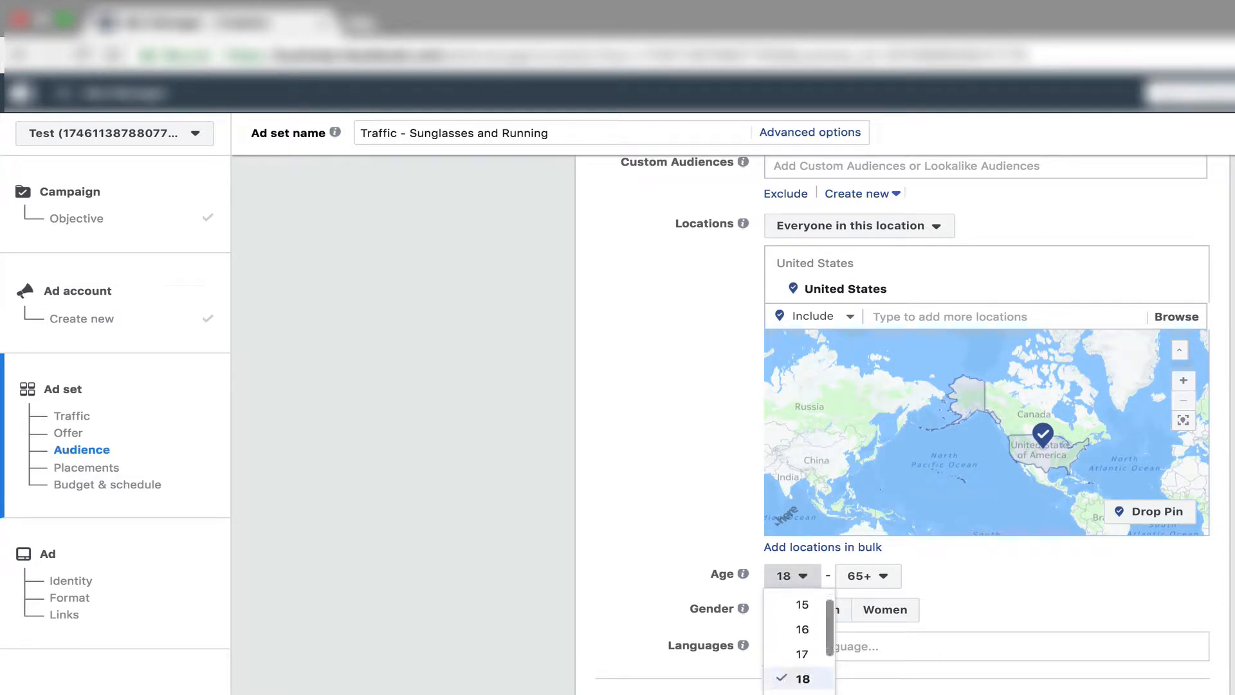
{"action": "left_click", "coordinate": [802, 693]}
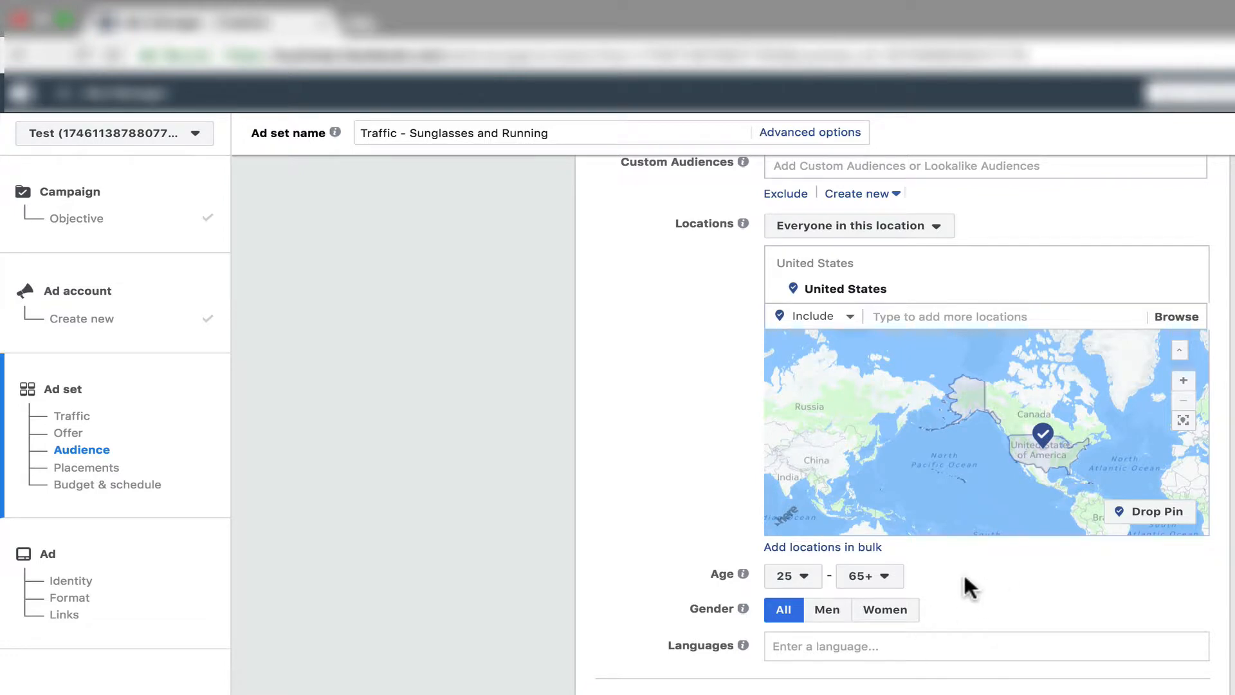
{"action": "left_click", "coordinate": [888, 576]}
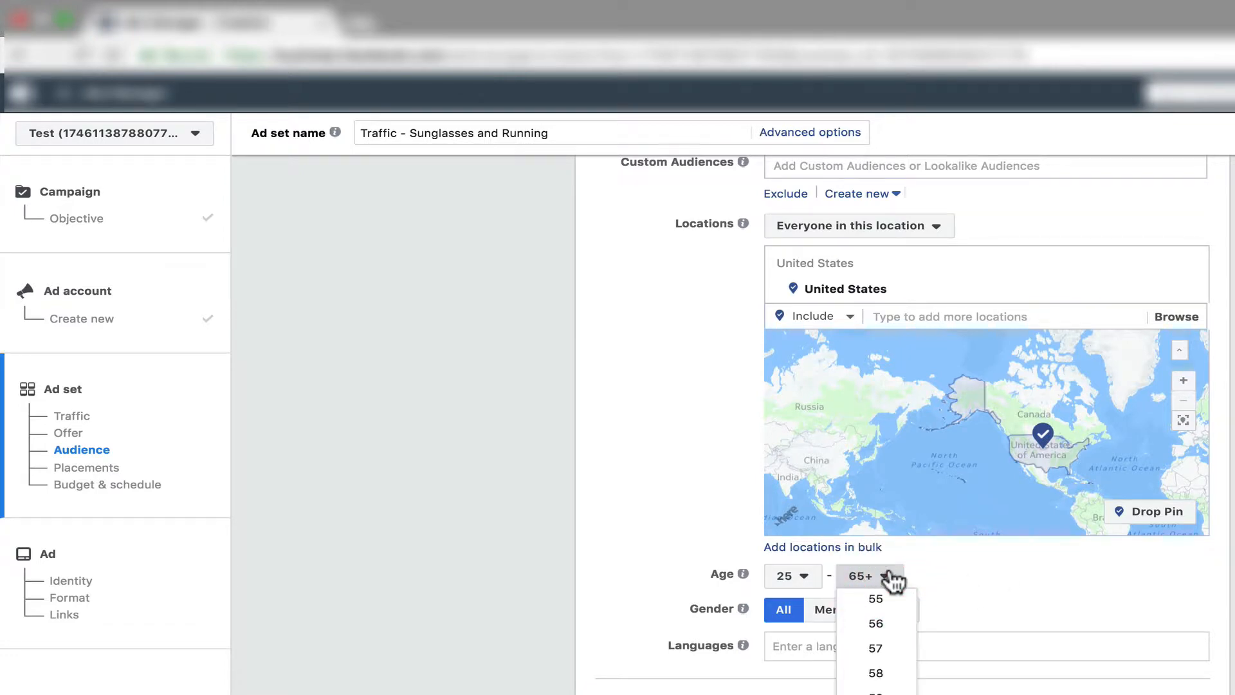
{"action": "left_click", "coordinate": [891, 598]}
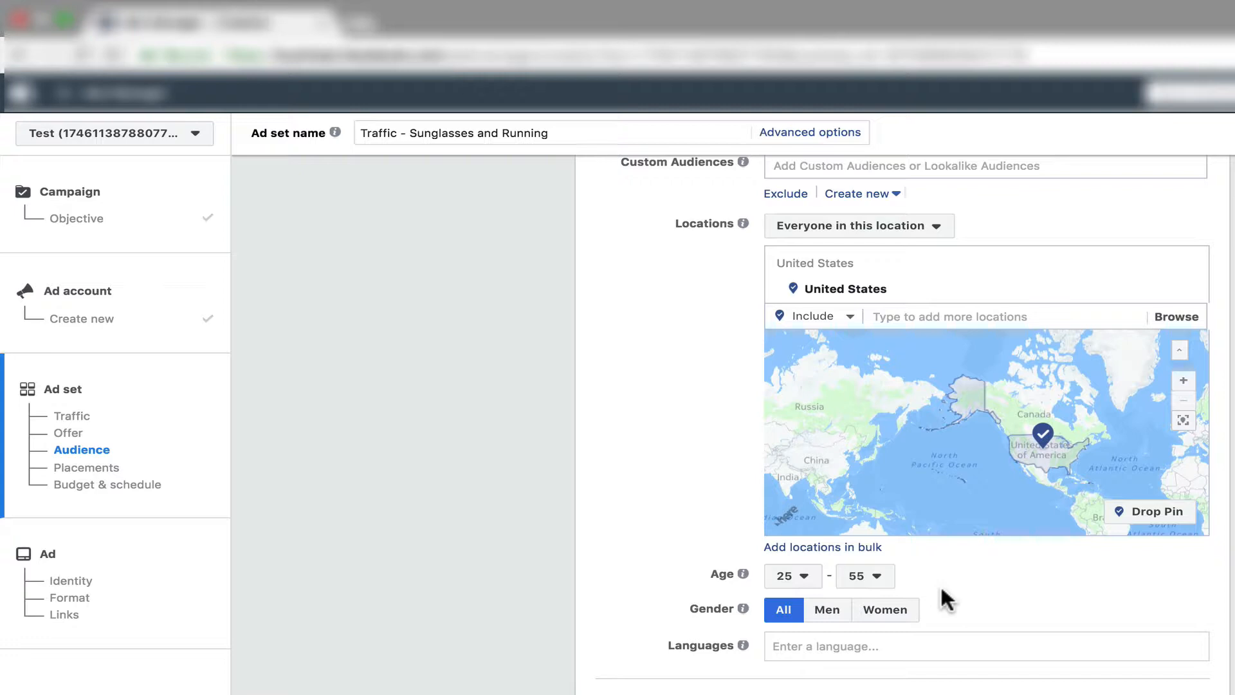
{"action": "left_click", "coordinate": [888, 611]}
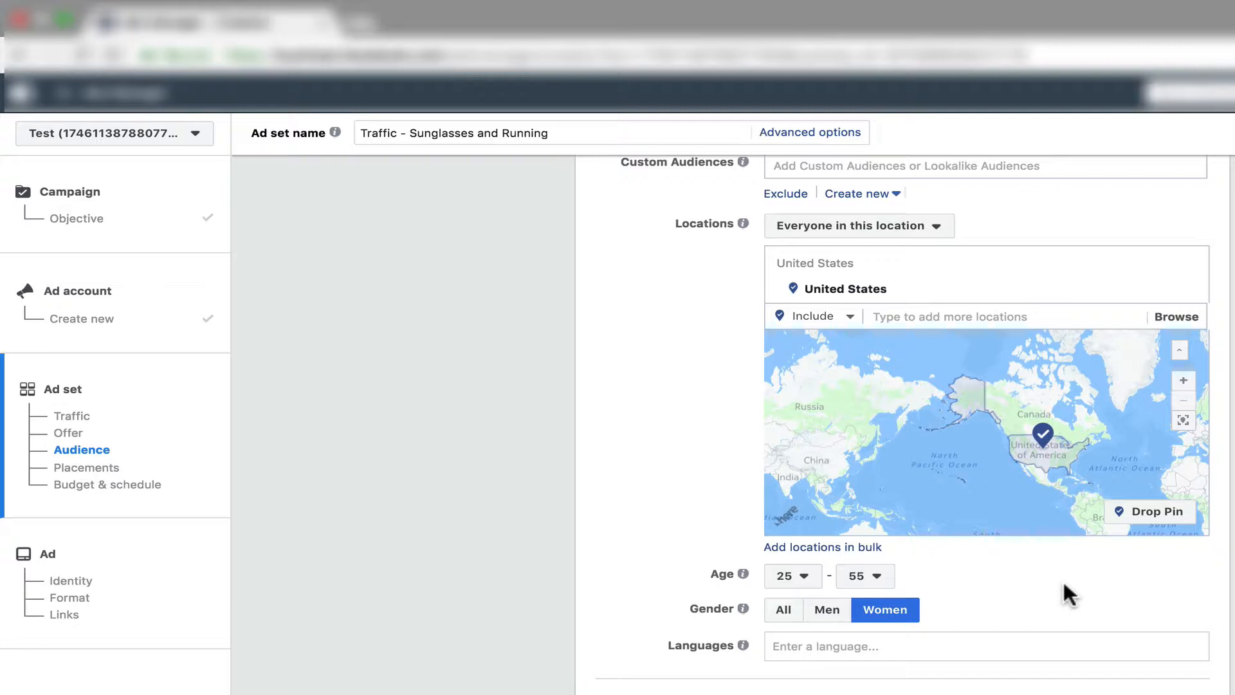
Step: Add English (All) as the audience's language
{"action": "scroll", "coordinate": [994, 588], "scroll_direction": "down", "scroll_amount": 3}
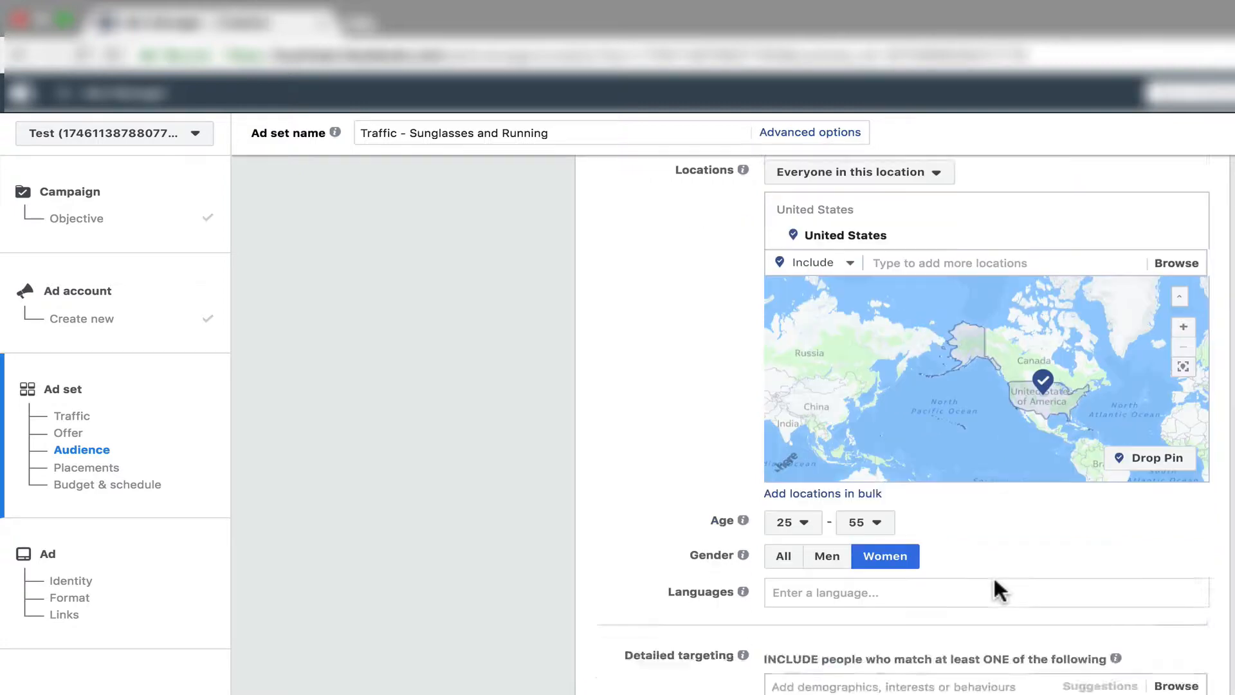
{"action": "left_click", "coordinate": [922, 525]}
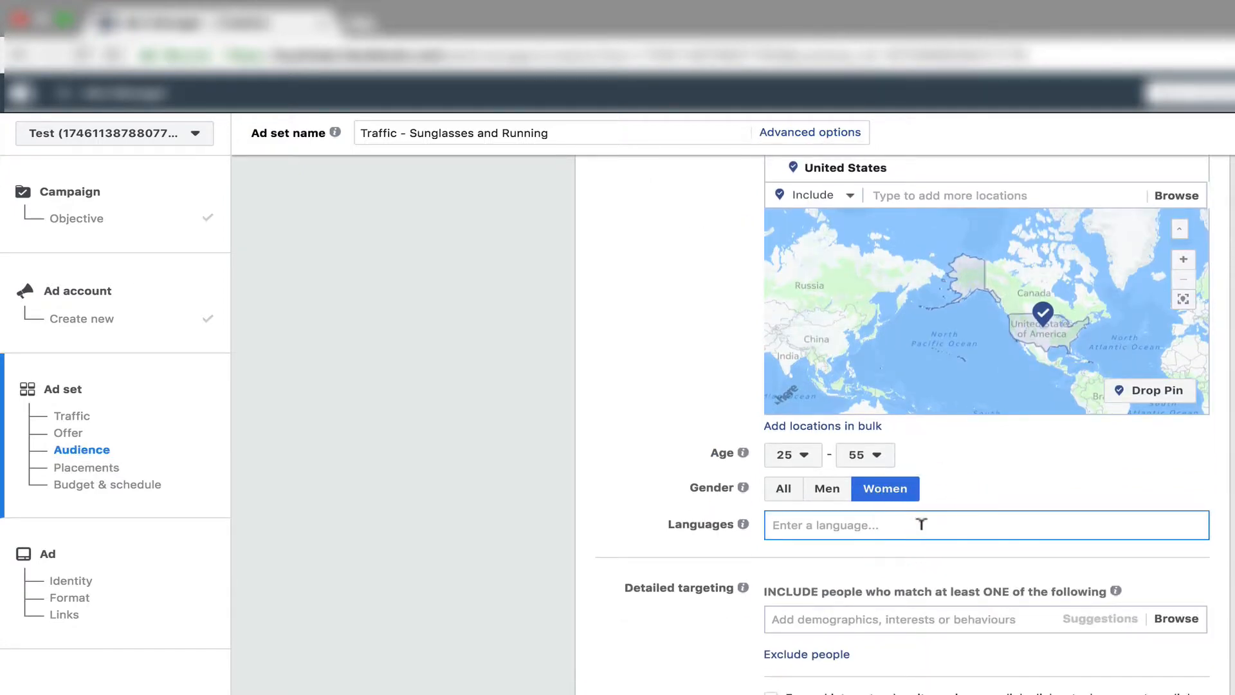
{"action": "type", "text": "english"}
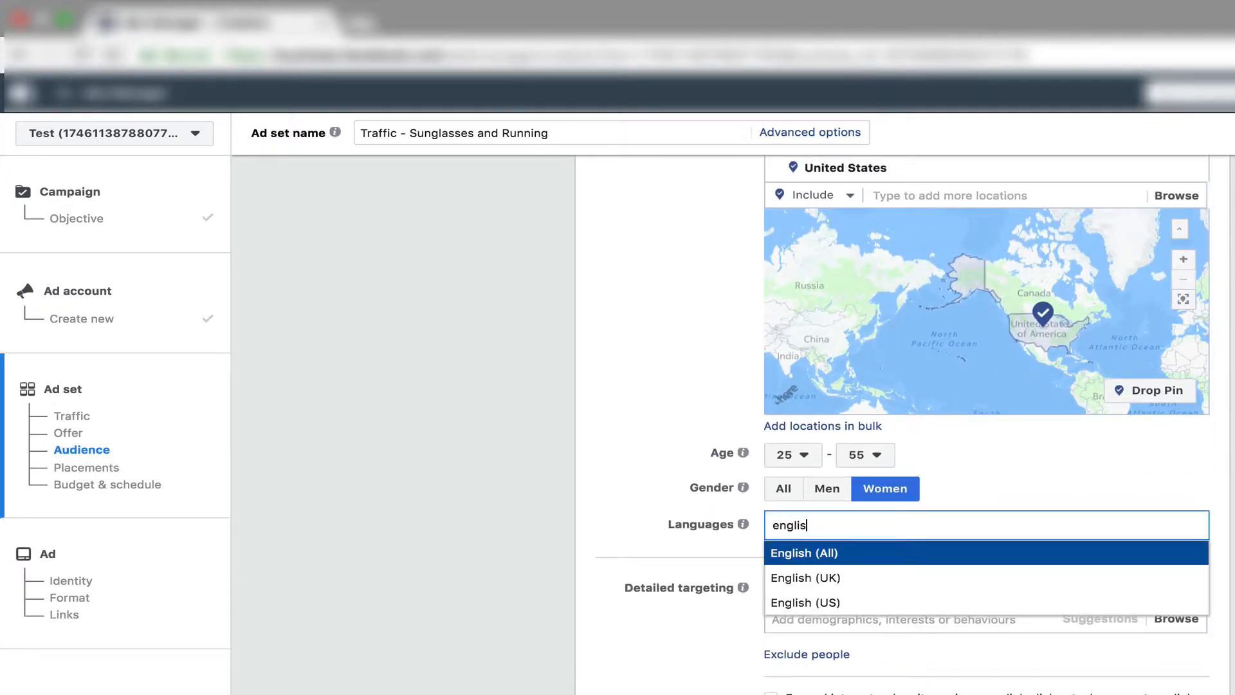
{"action": "left_click", "coordinate": [894, 553]}
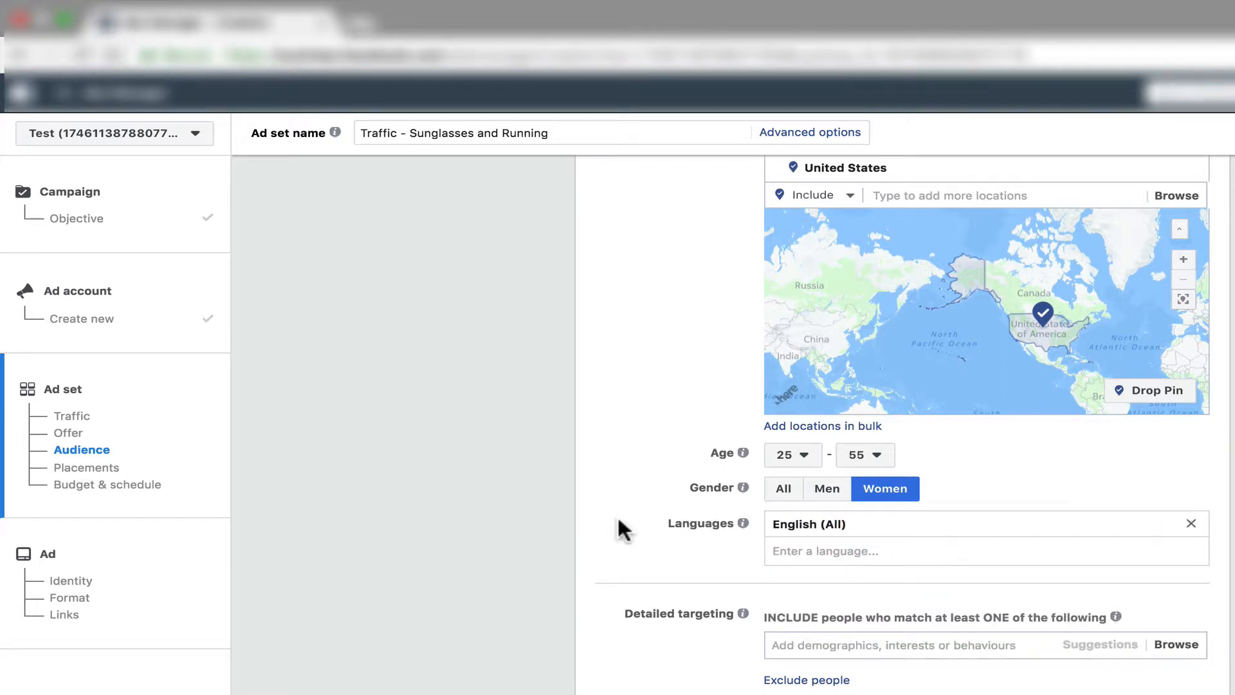
Step: Include people with the interest Sunglasses in the audience's detailed targeting
{"action": "scroll", "coordinate": [619, 520], "scroll_direction": "down", "scroll_amount": 2}
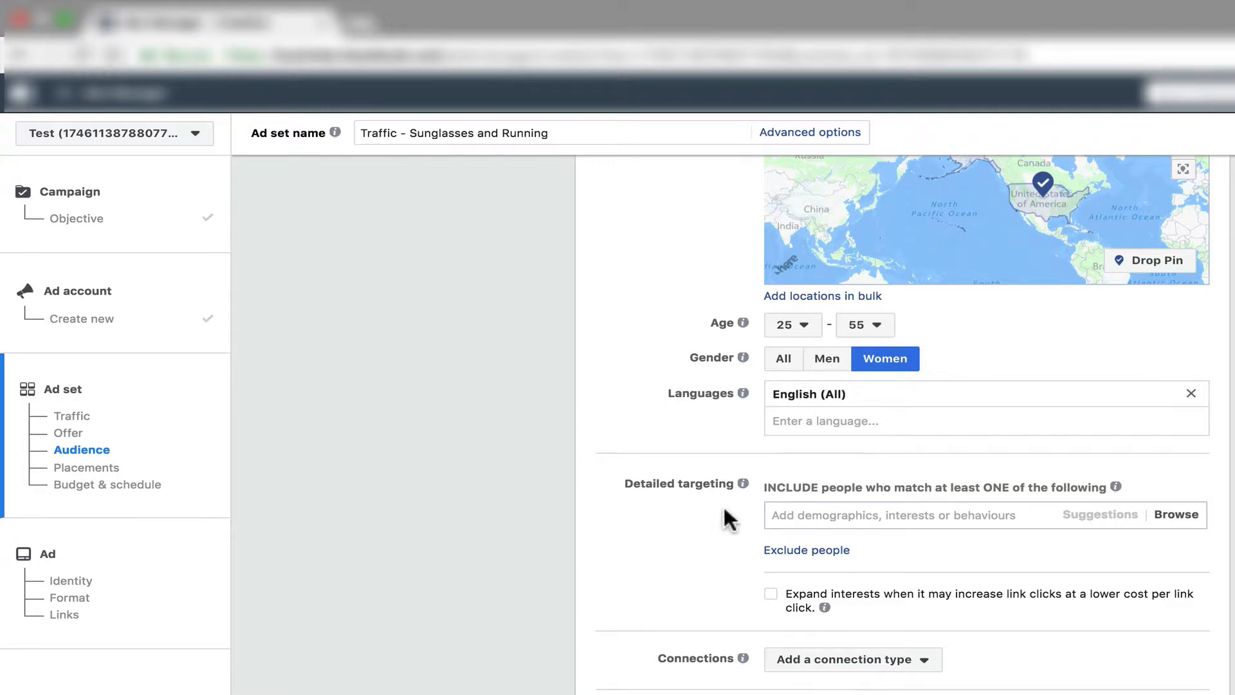
{"action": "scroll", "coordinate": [723, 508], "scroll_direction": "down", "scroll_amount": 2}
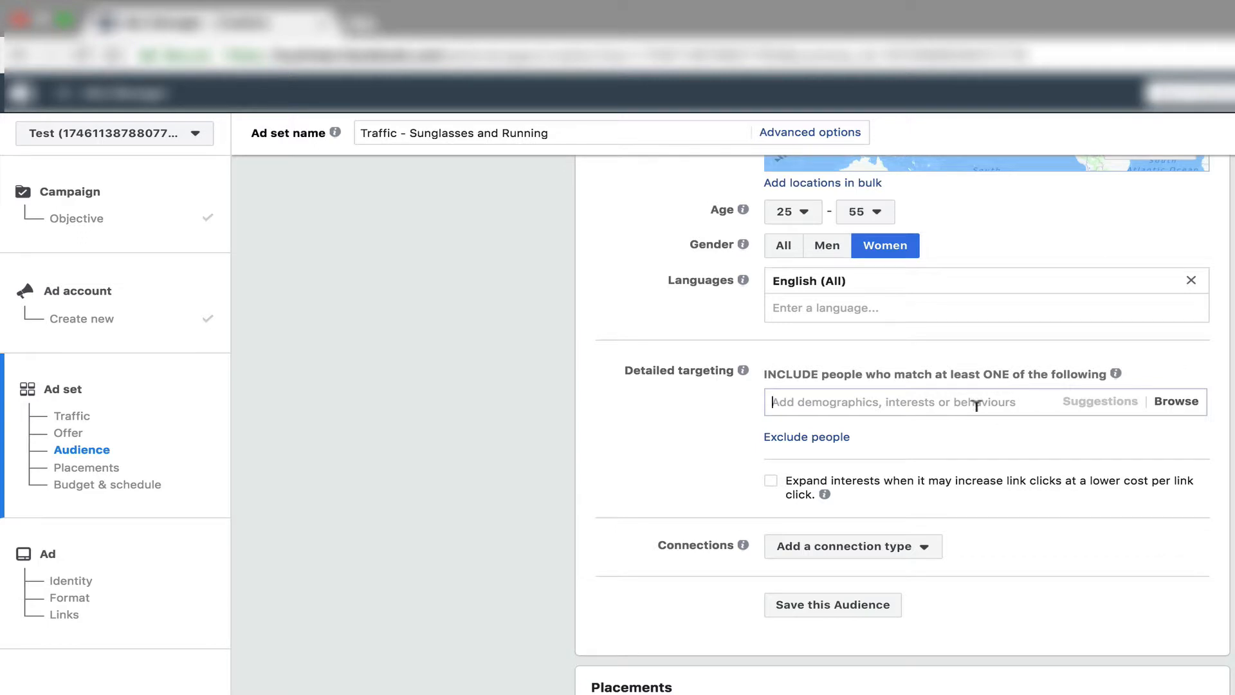
{"action": "type", "text": "sunglass"}
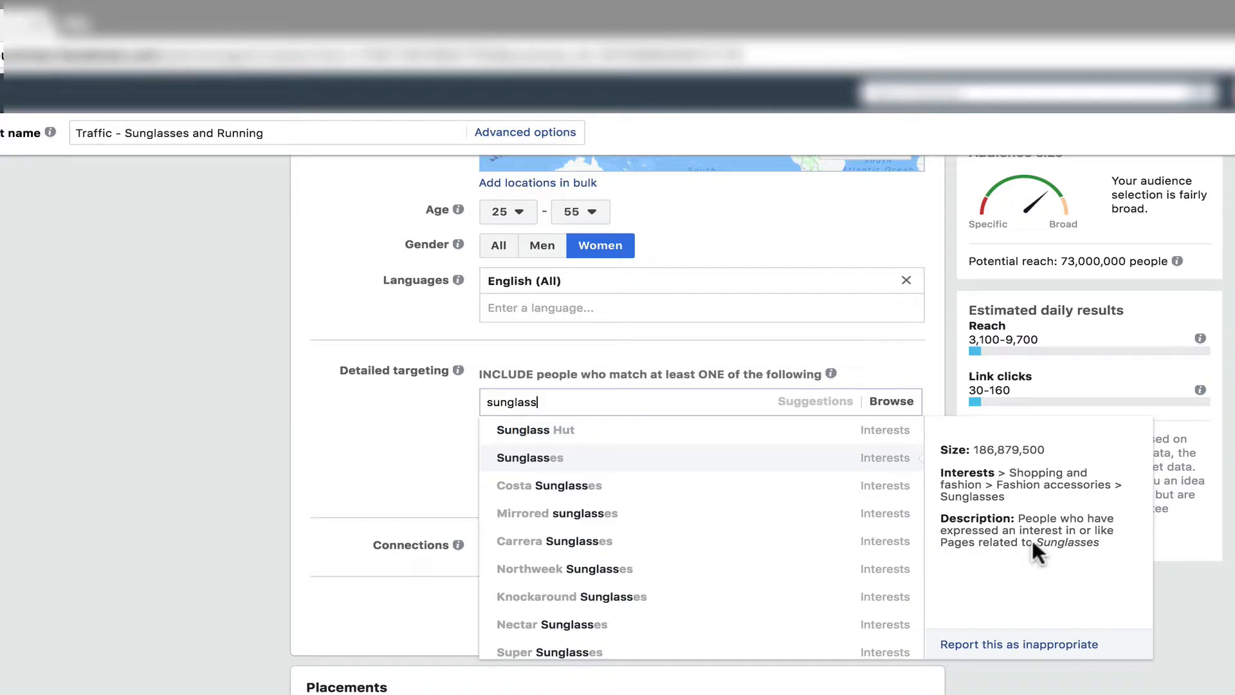
{"action": "left_click", "coordinate": [814, 458]}
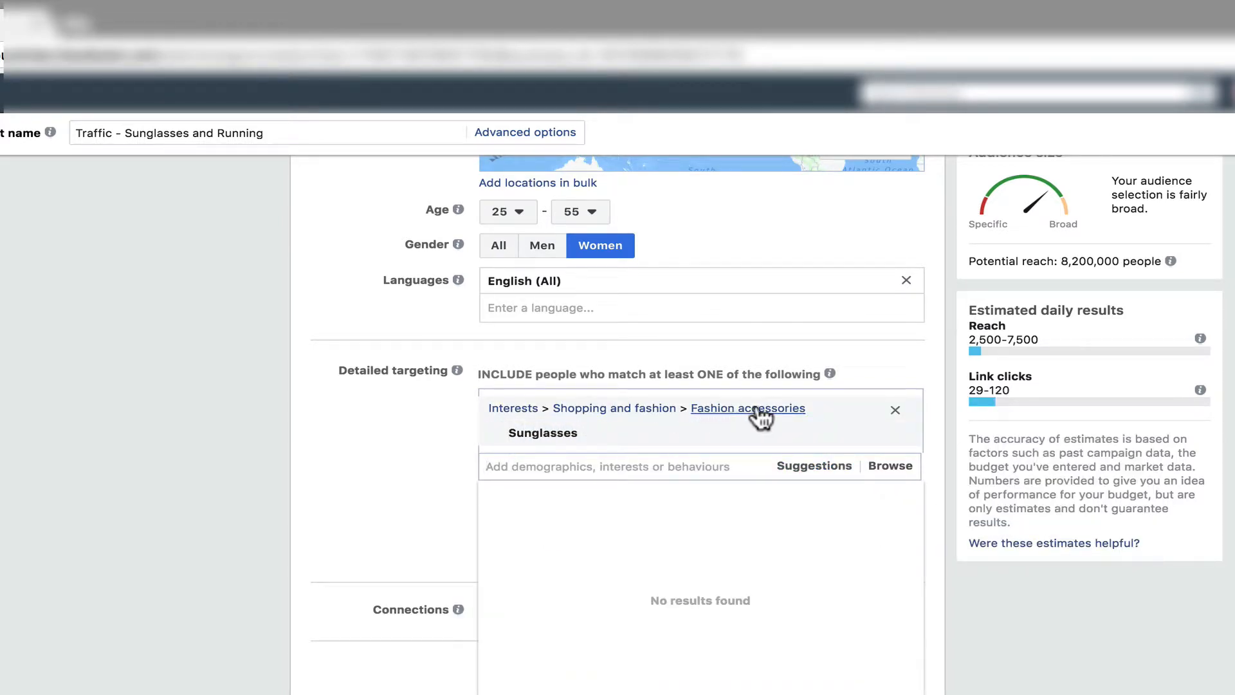
Step: Add the interest Sunglass Hut to the included people in the audience's detailed targeting and check the potential reach
{"action": "mouse_move", "coordinate": [601, 432]}
{"action": "left_click", "coordinate": [573, 460]}
{"action": "type", "text": "sungla"}
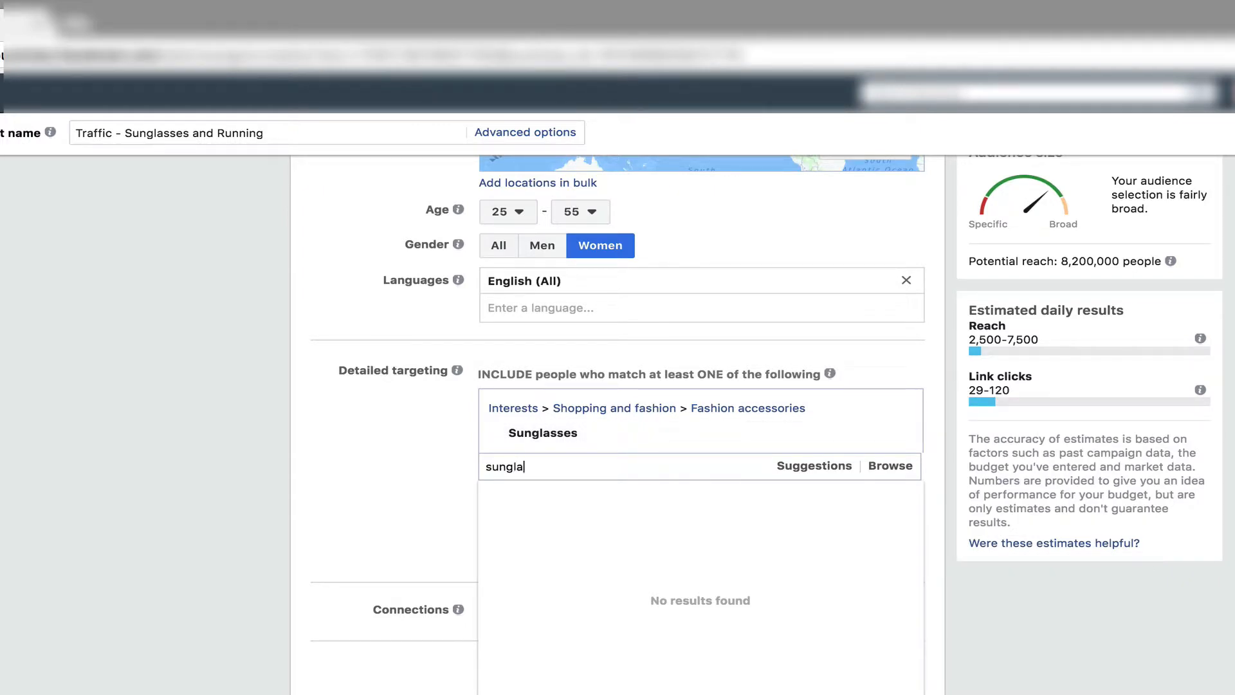
{"action": "type", "text": "sses"}
{"action": "key", "text": "BackSpace"}
{"action": "key", "text": "BackSpace"}
{"action": "type", "text": "hut"}
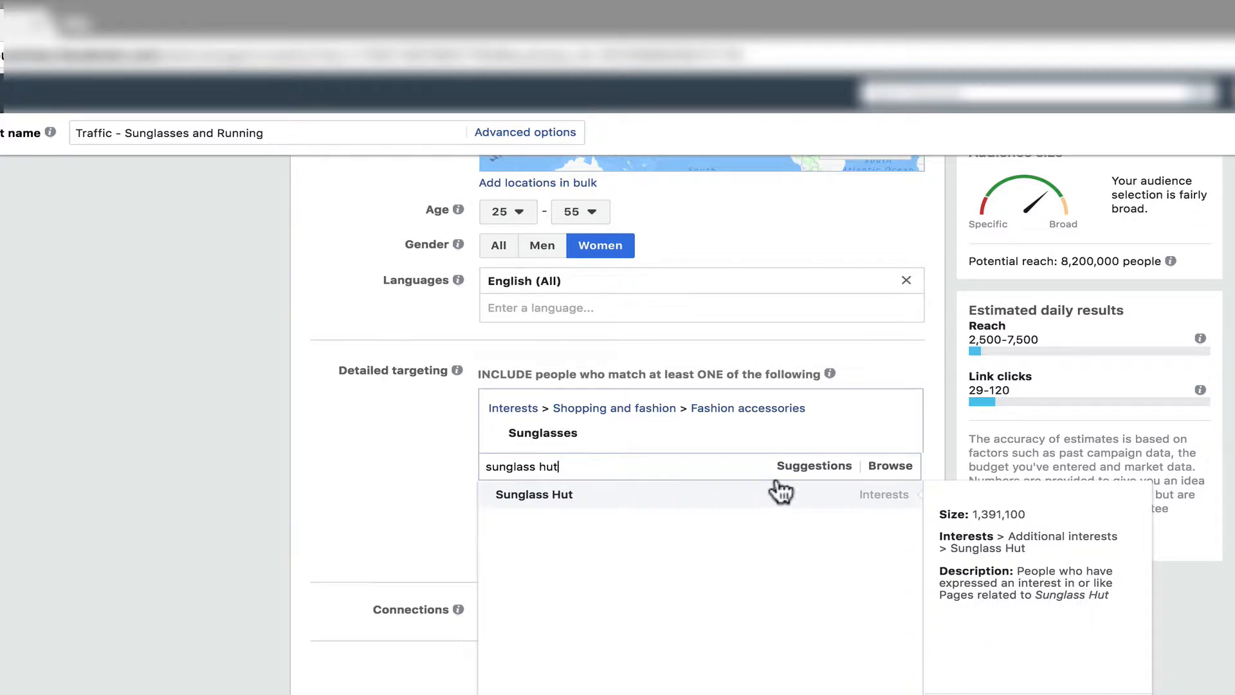
{"action": "left_click", "coordinate": [715, 496]}
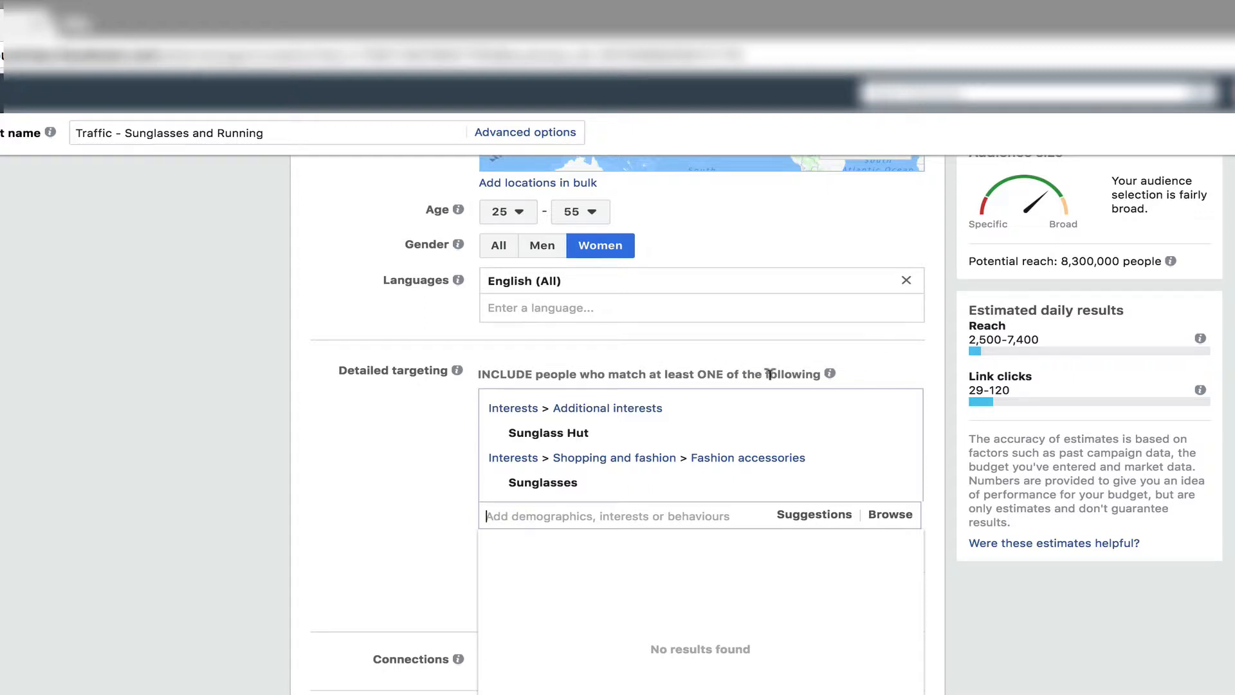
{"action": "mouse_move", "coordinate": [626, 471]}
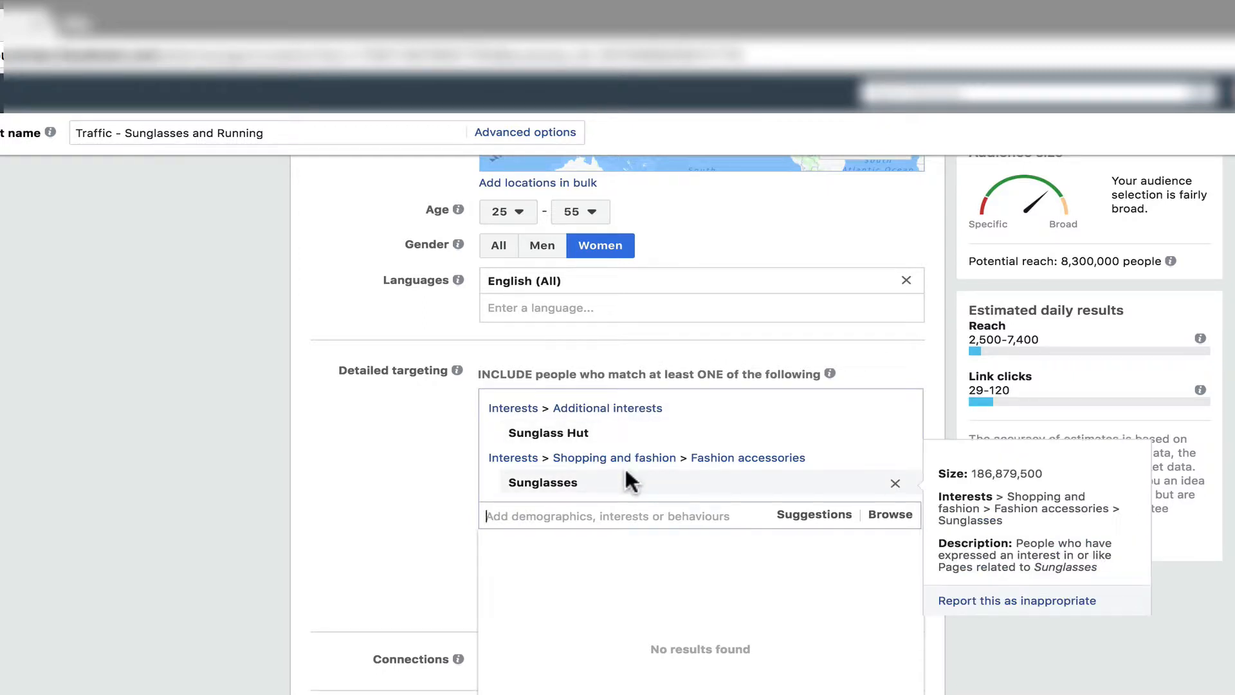
{"action": "left_click", "coordinate": [441, 483]}
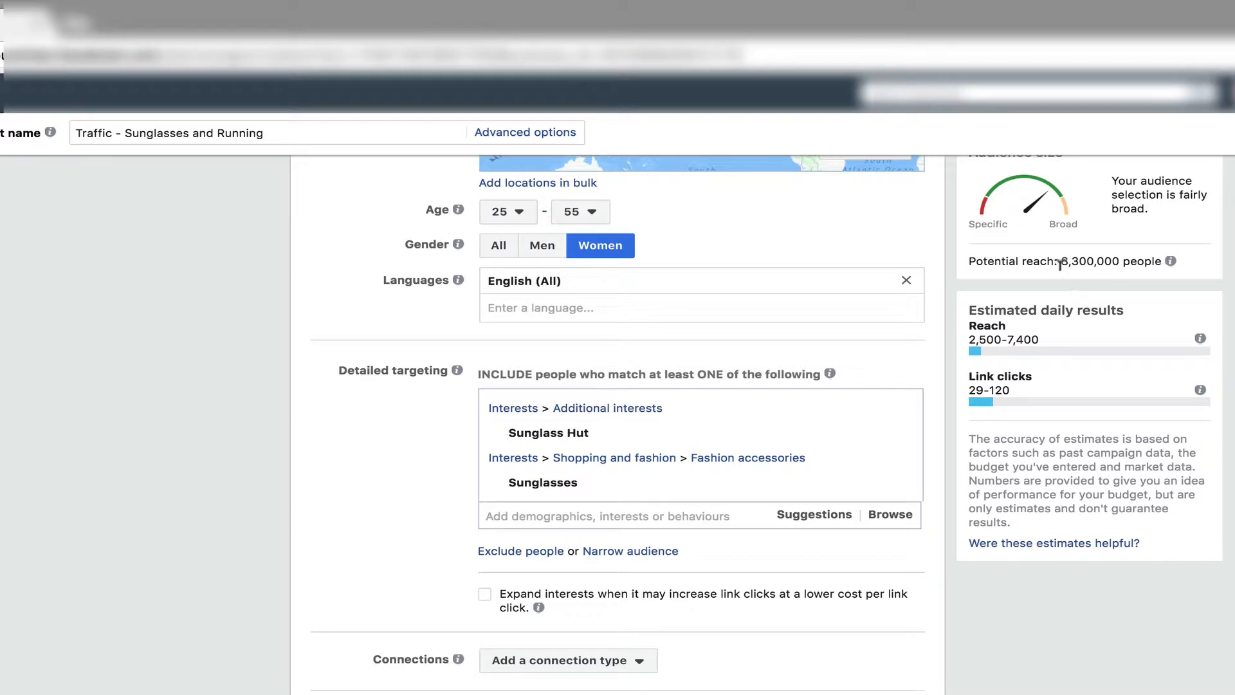
{"action": "left_click_drag", "start_coordinate": [1059, 263], "coordinate": [1161, 264]}
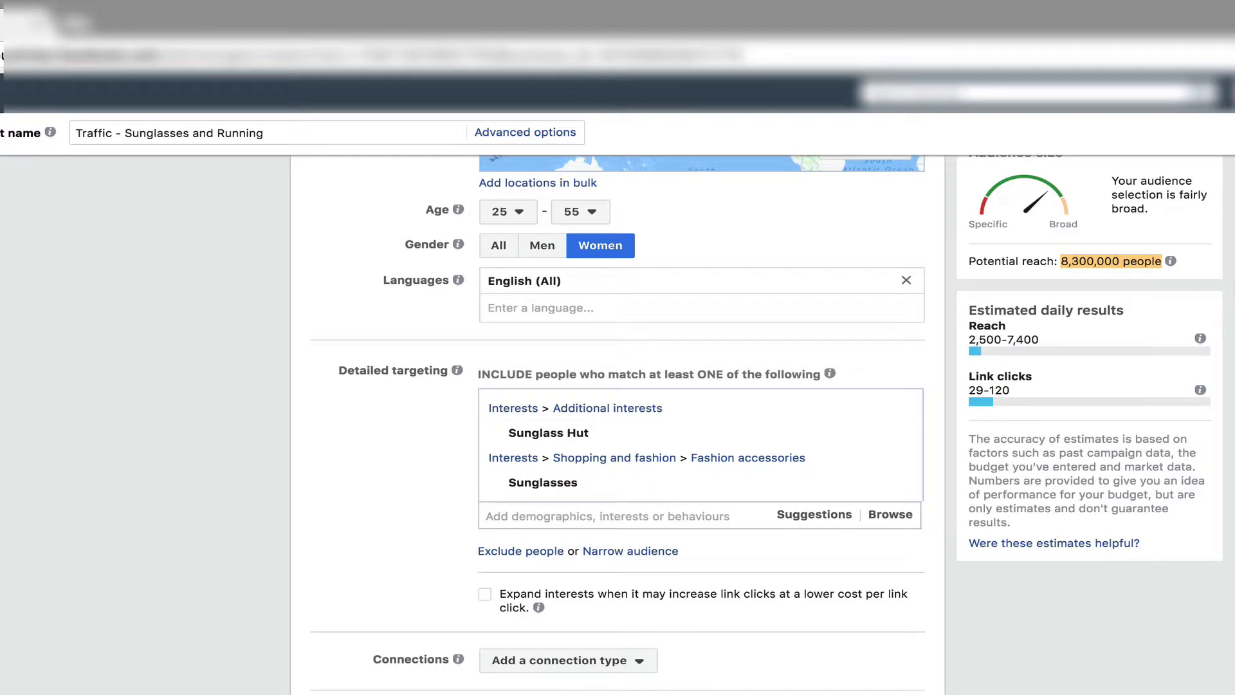
{"action": "left_click", "coordinate": [1166, 194]}
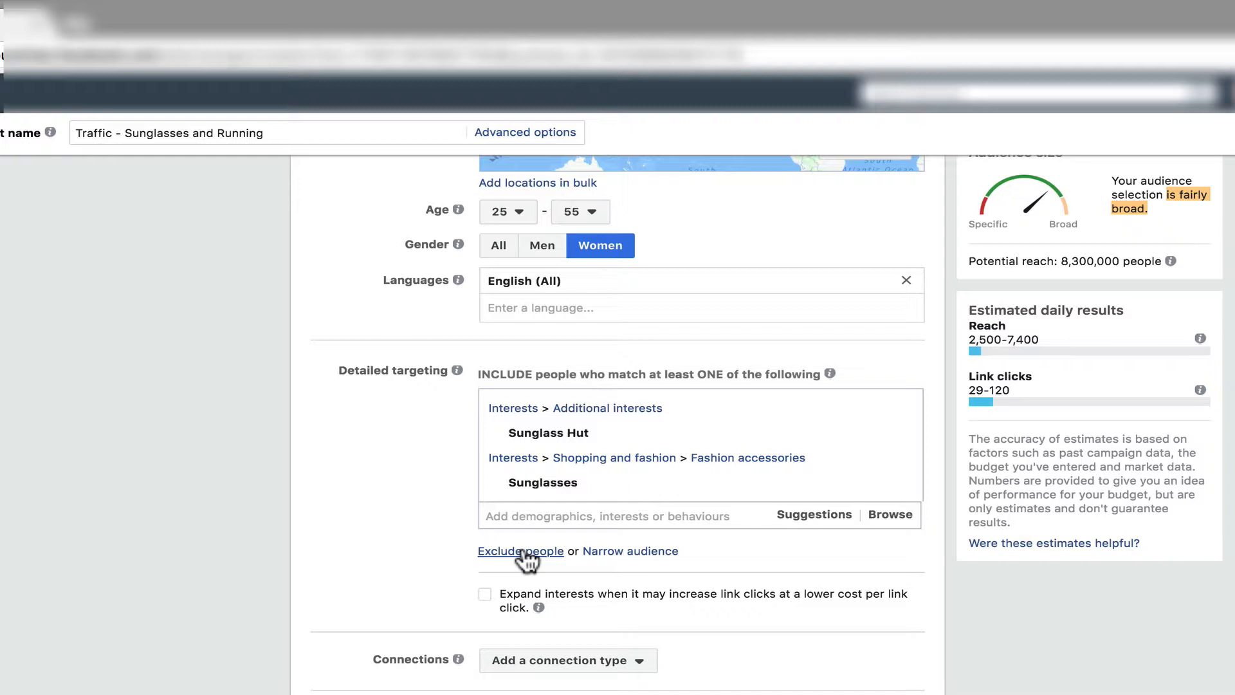
Step: Narrow the audience by adding a second detailed targeting group that people must also match
{"action": "left_click", "coordinate": [615, 552]}
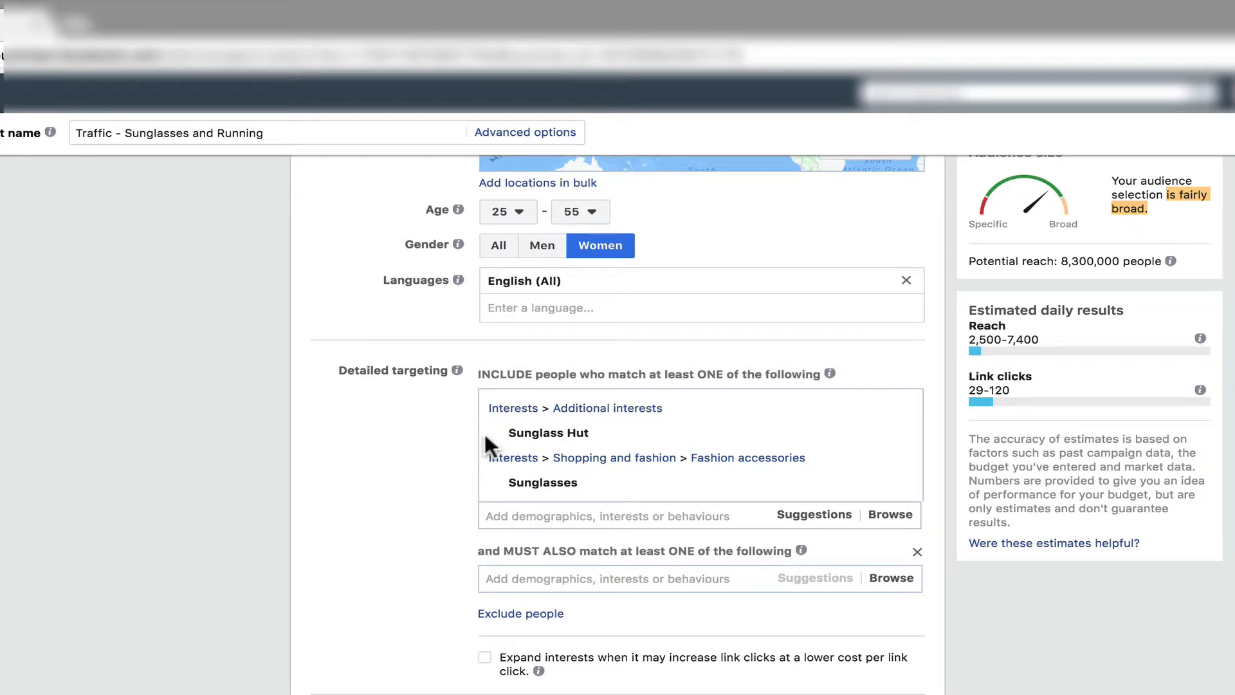
{"action": "mouse_move", "coordinate": [505, 483]}
{"action": "left_click", "coordinate": [715, 575]}
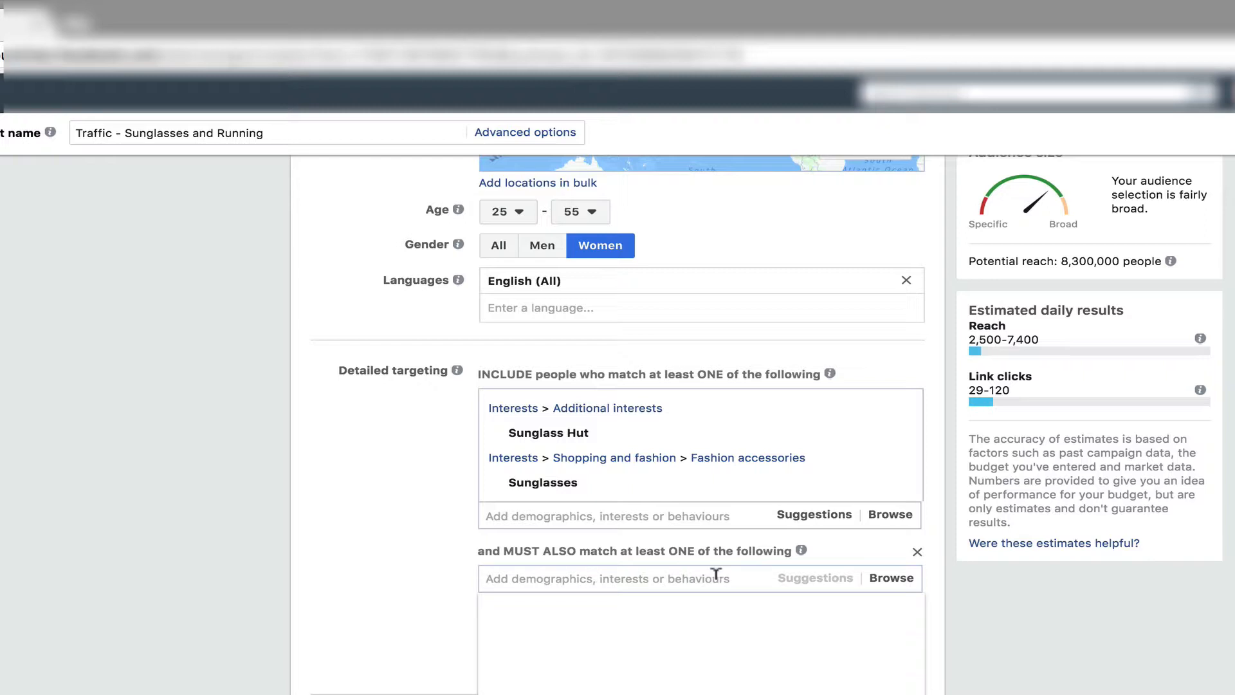
{"action": "type", "text": "engl"}
{"action": "key", "text": "BackSpace"}
{"action": "key", "text": "BackSpace"}
{"action": "key", "text": "BackSpace"}
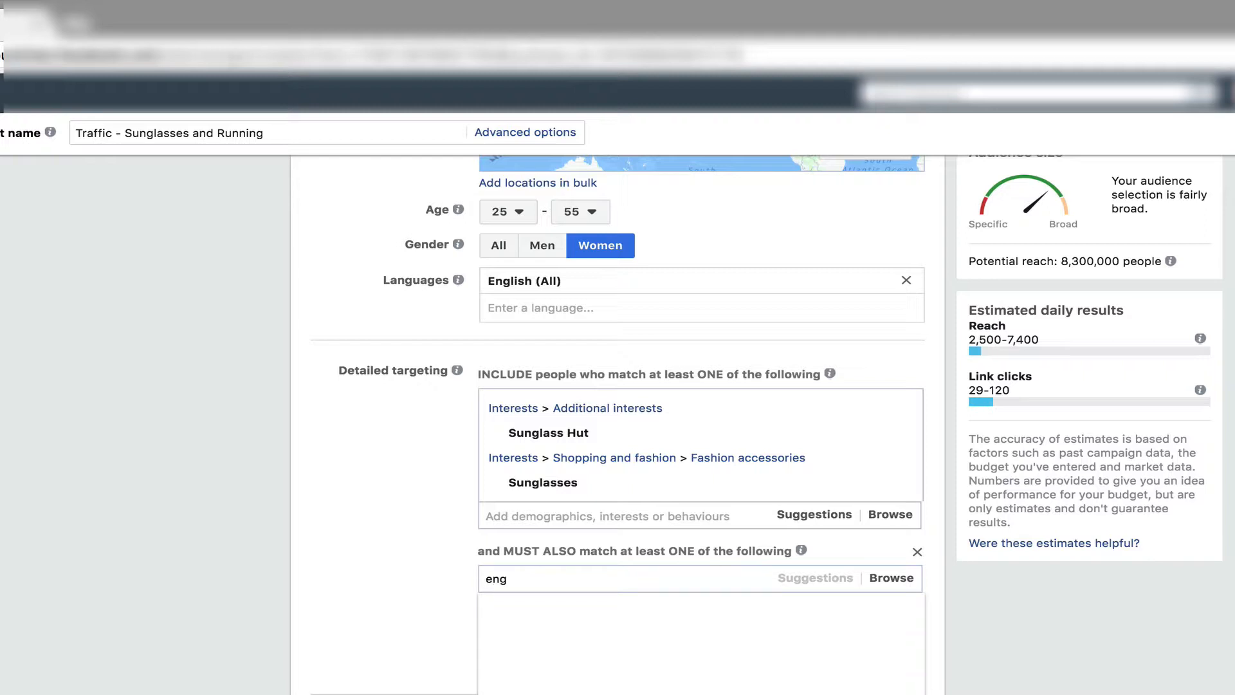
{"action": "key", "text": "BackSpace"}
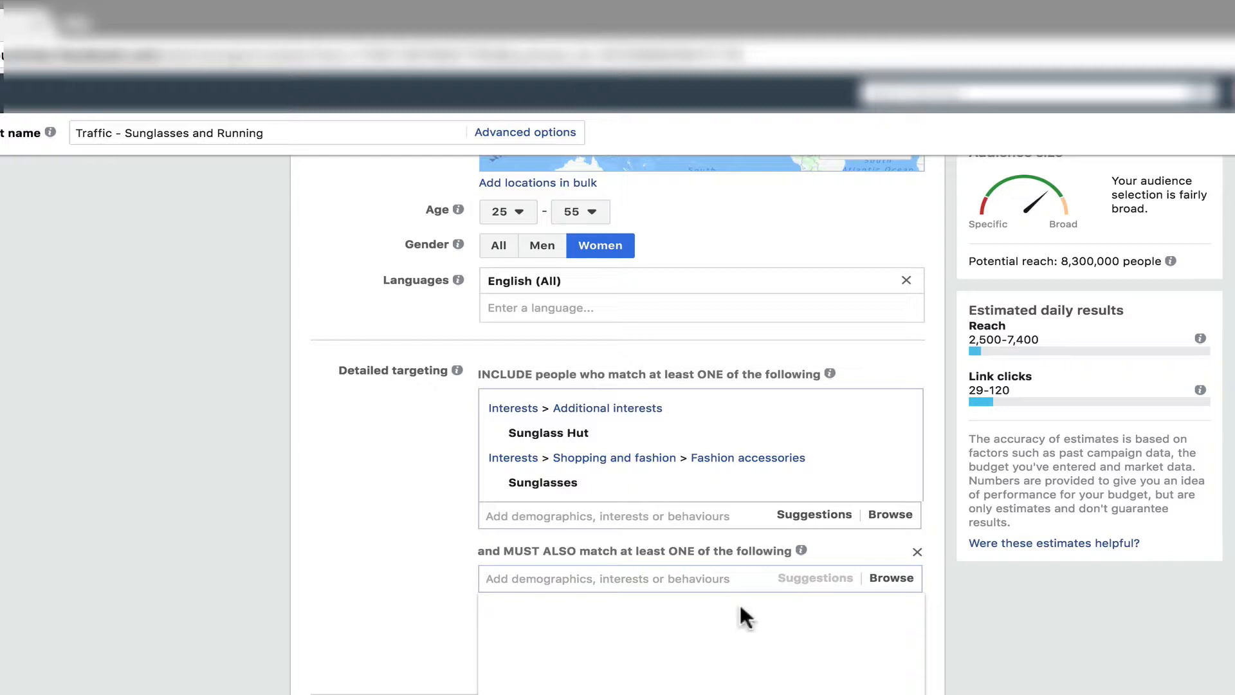
Step: Require people to also match the purchase behaviour Engaged shoppers, and check the audience's potential reach
{"action": "left_click", "coordinate": [889, 579]}
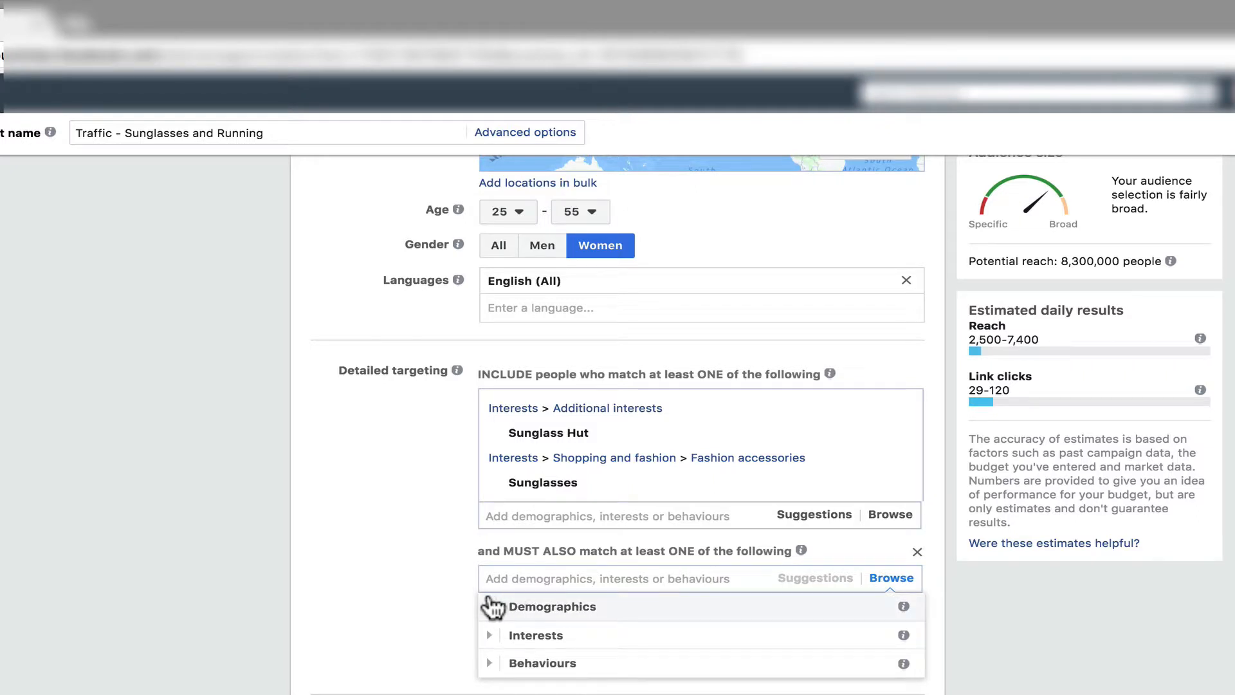
{"action": "left_click", "coordinate": [489, 664]}
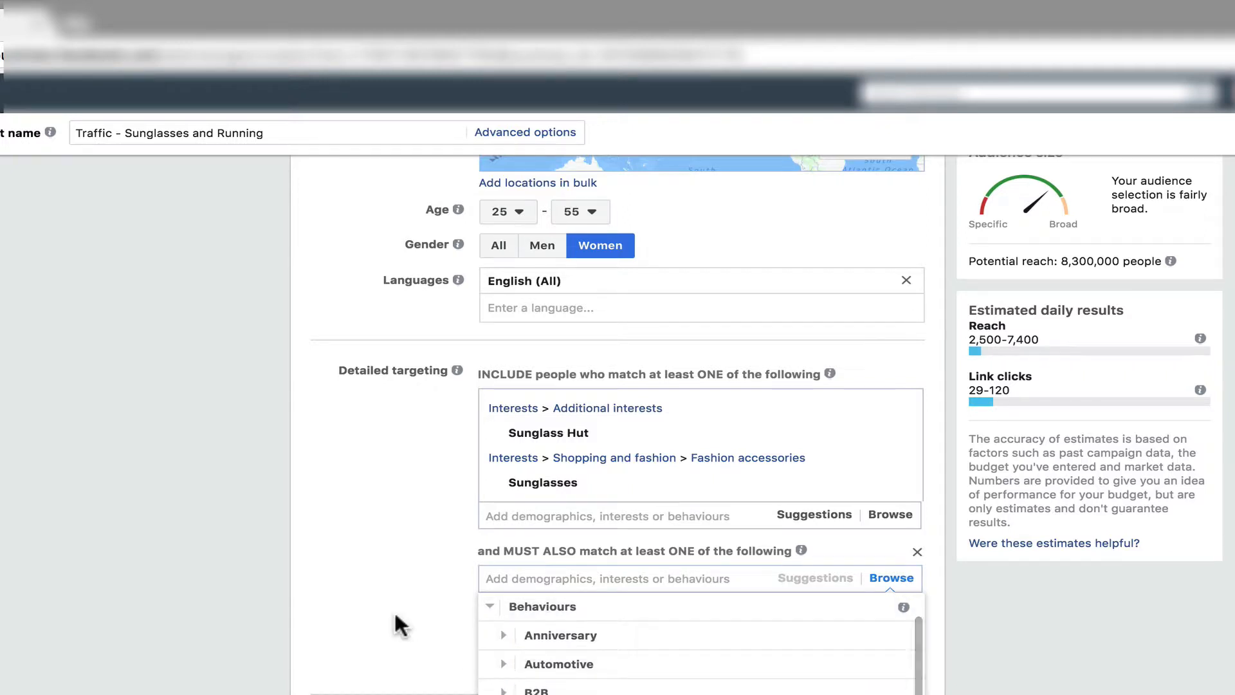
{"action": "scroll", "coordinate": [656, 641], "scroll_direction": "down", "scroll_amount": 5}
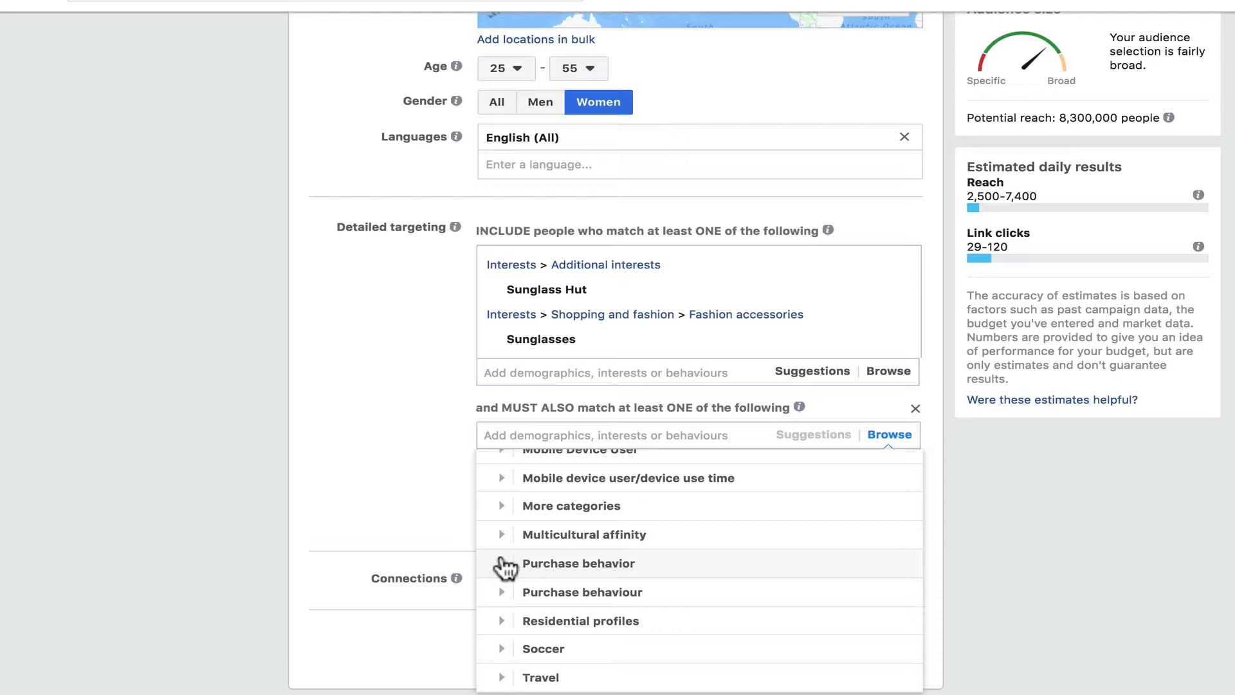
{"action": "left_click", "coordinate": [502, 591]}
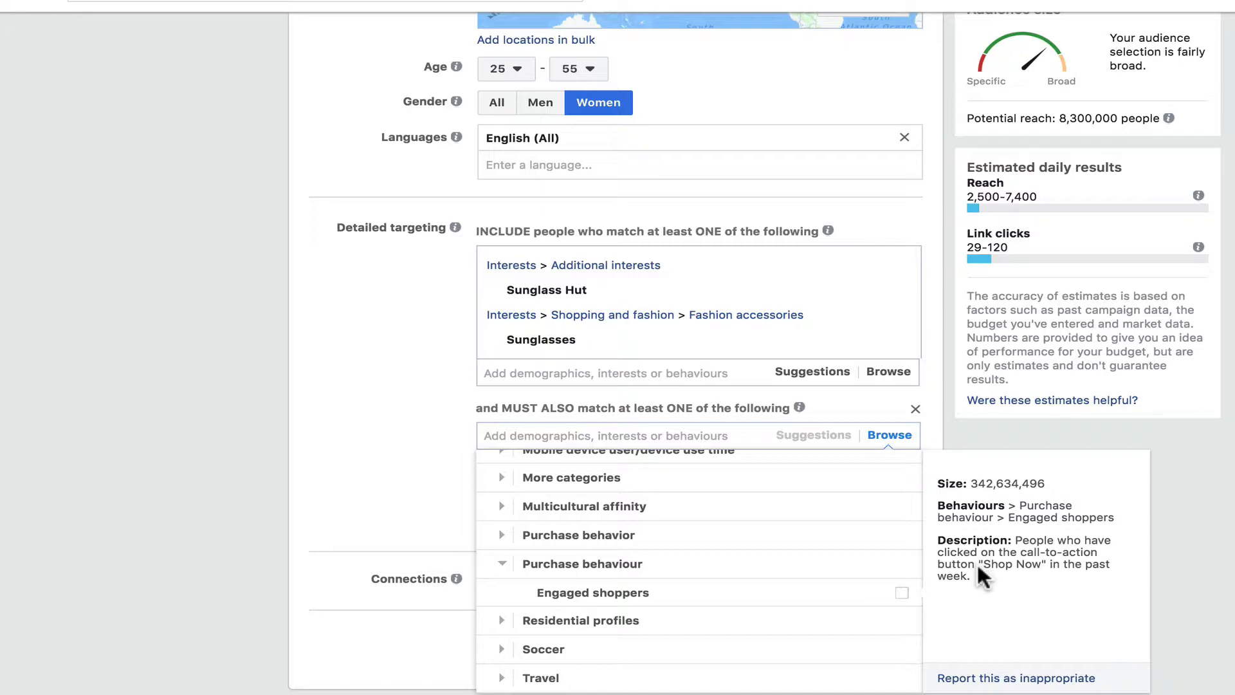
{"action": "left_click", "coordinate": [903, 593]}
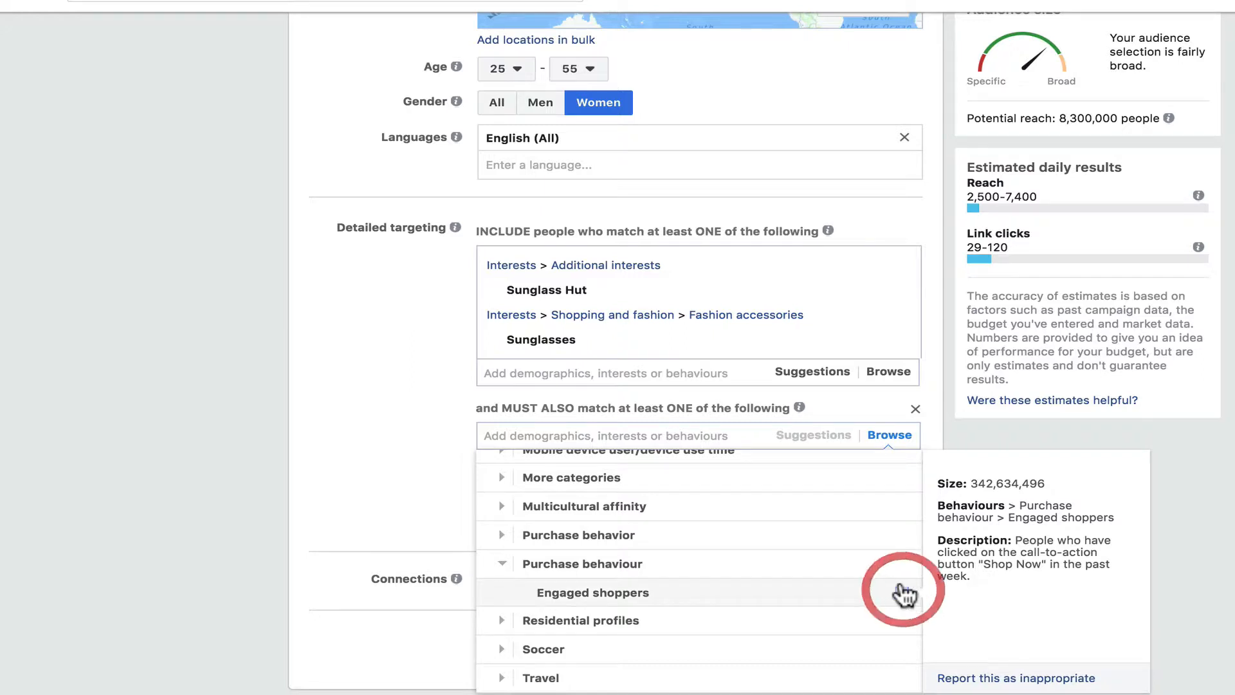
{"action": "left_click", "coordinate": [389, 440]}
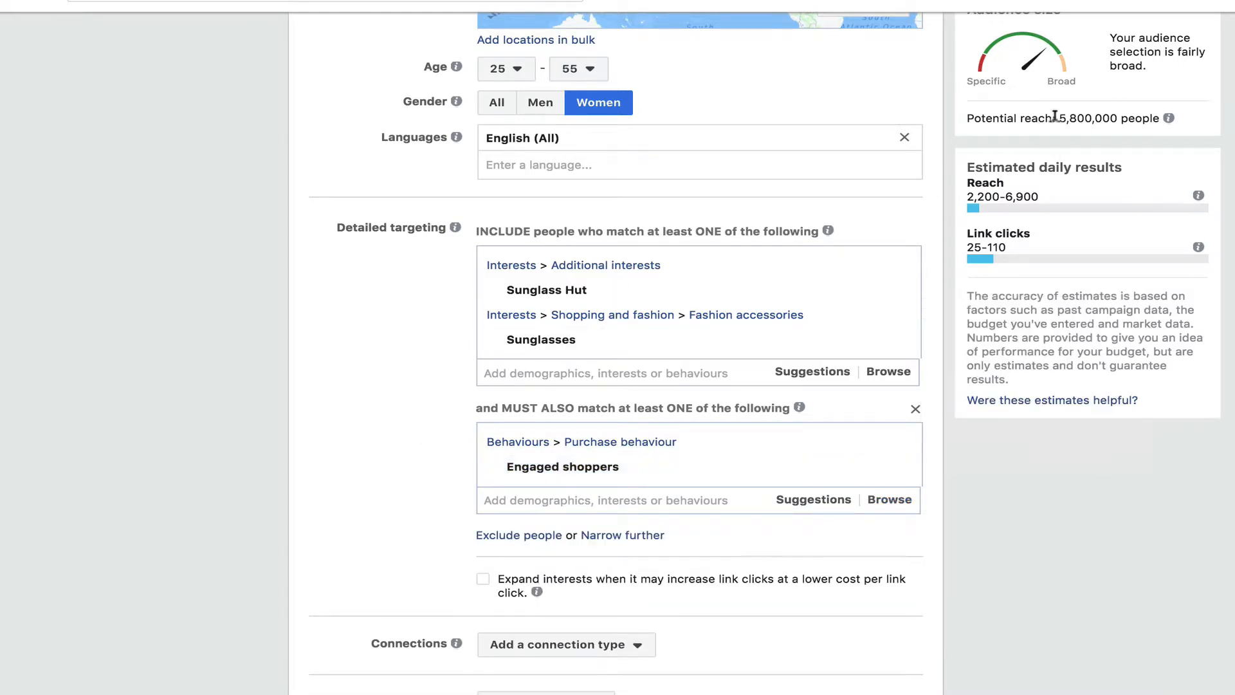
{"action": "left_click", "coordinate": [1157, 118]}
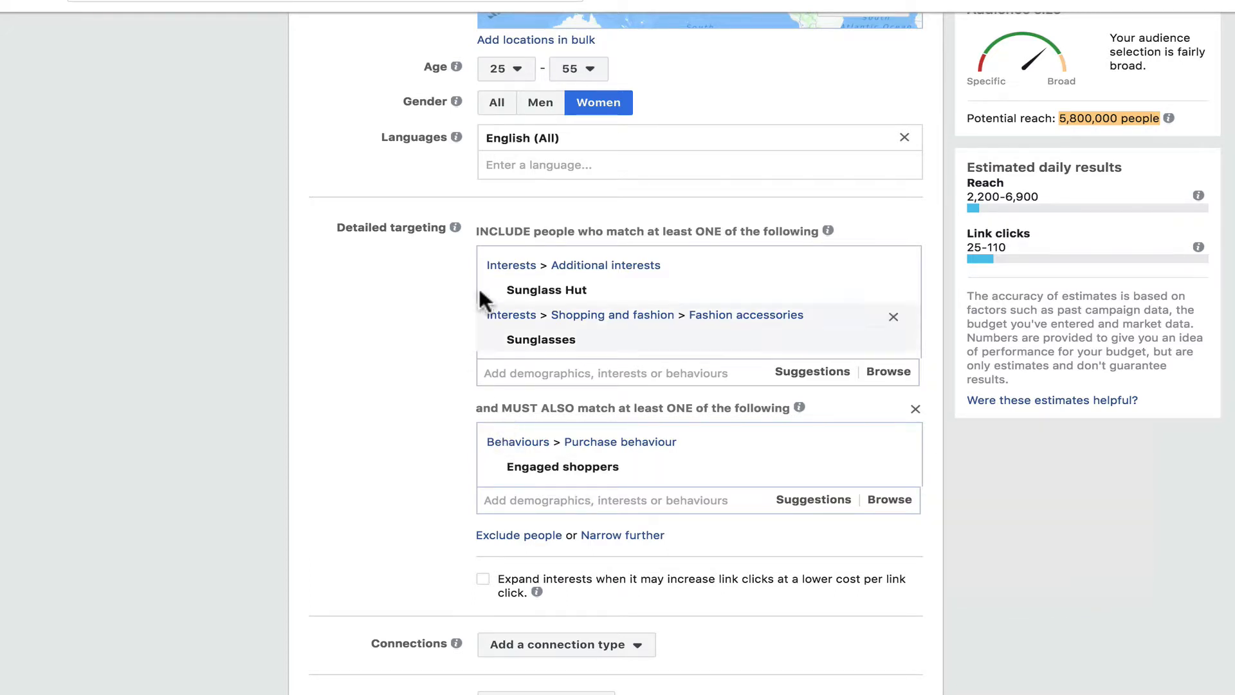
{"action": "mouse_move", "coordinate": [505, 337]}
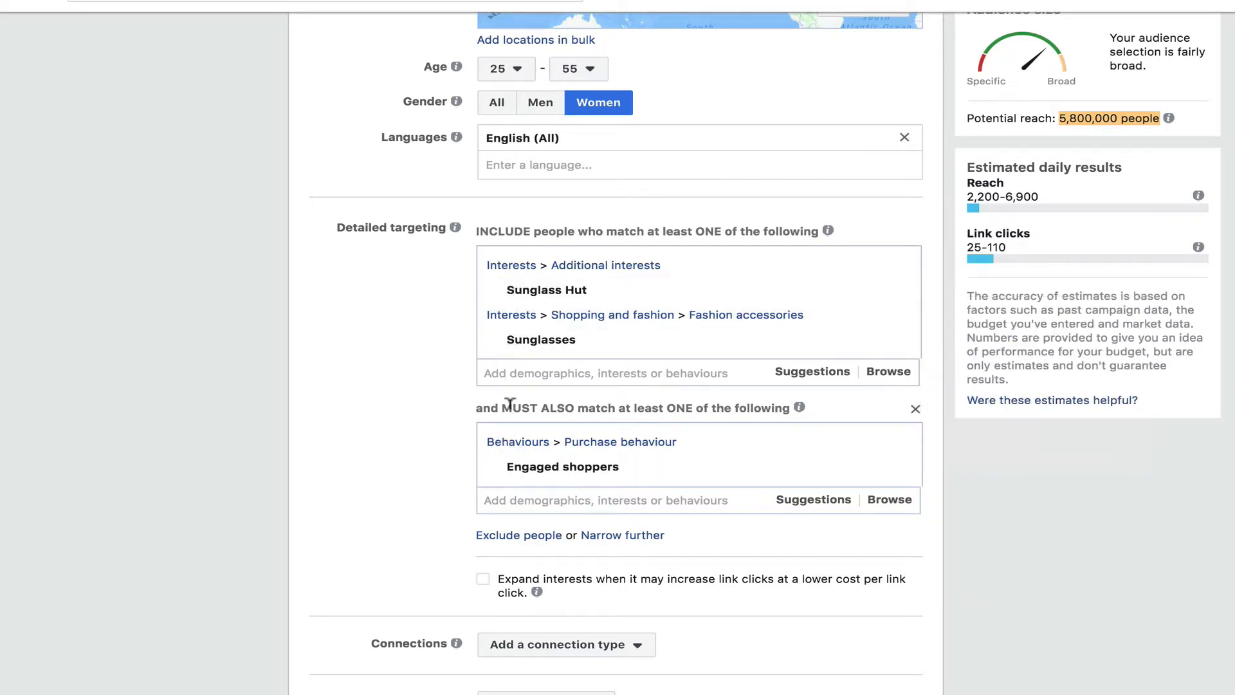
Step: Narrow the audience further with the Fitness and wellness interest Running, and check the potential reach
{"action": "left_click", "coordinate": [603, 535]}
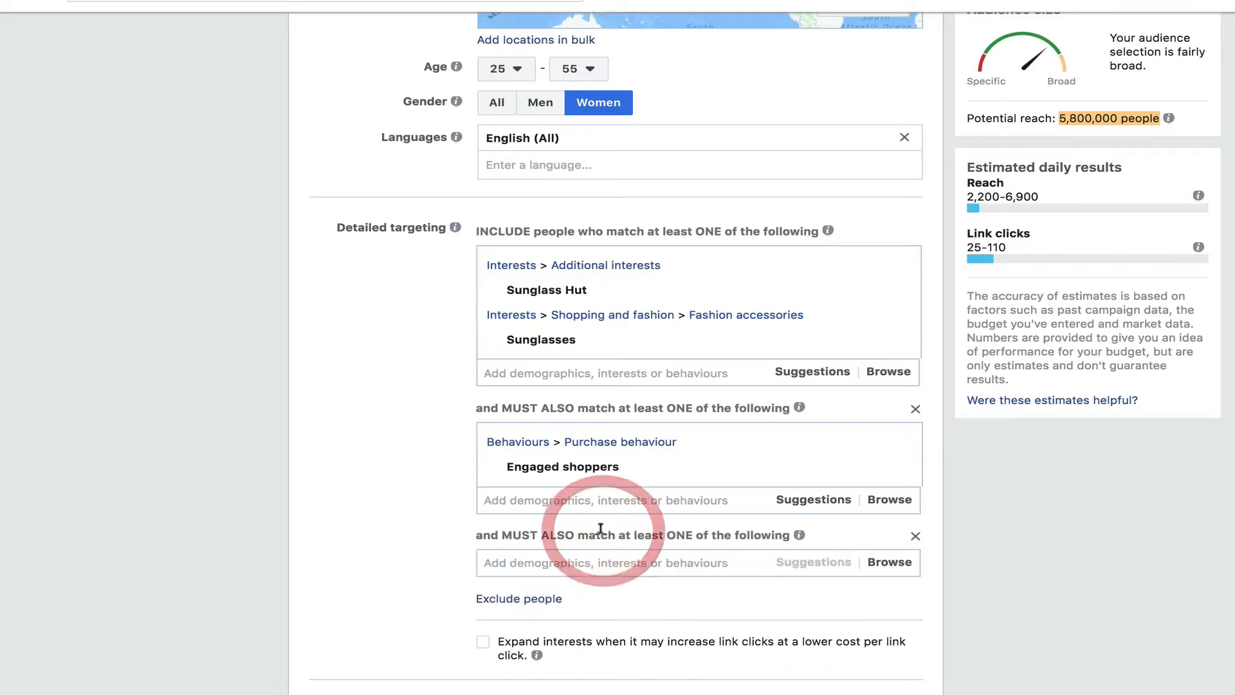
{"action": "left_click", "coordinate": [581, 558]}
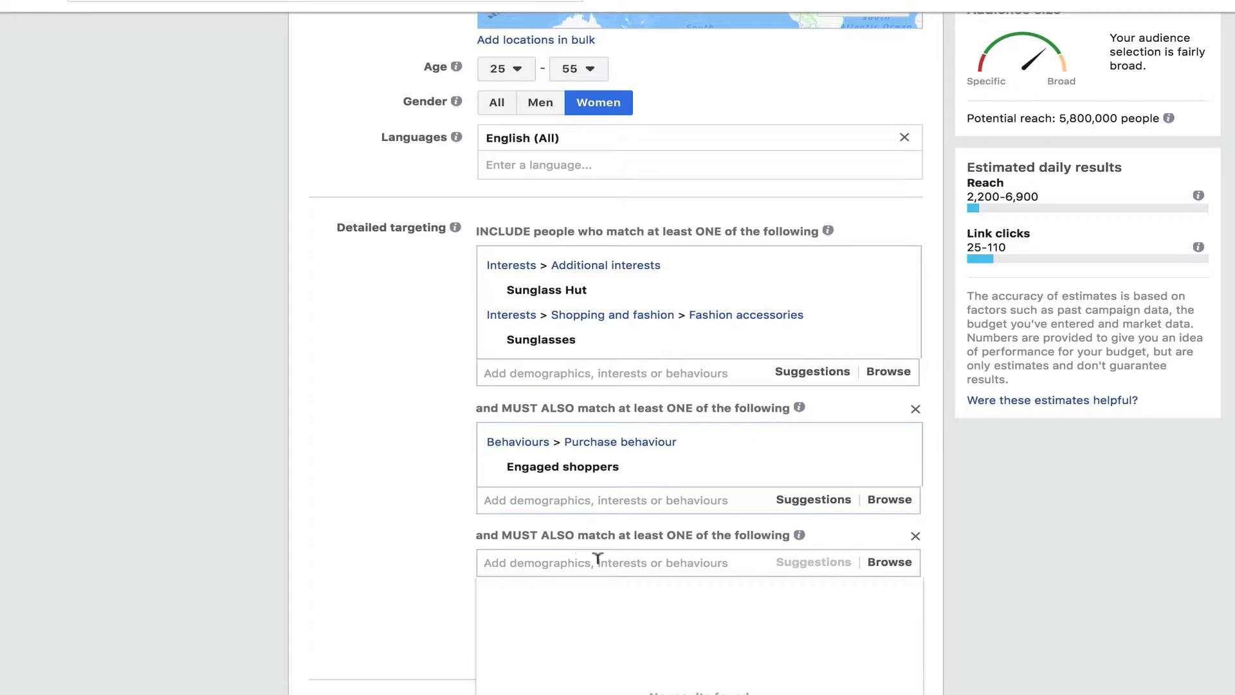
{"action": "left_click", "coordinate": [891, 562]}
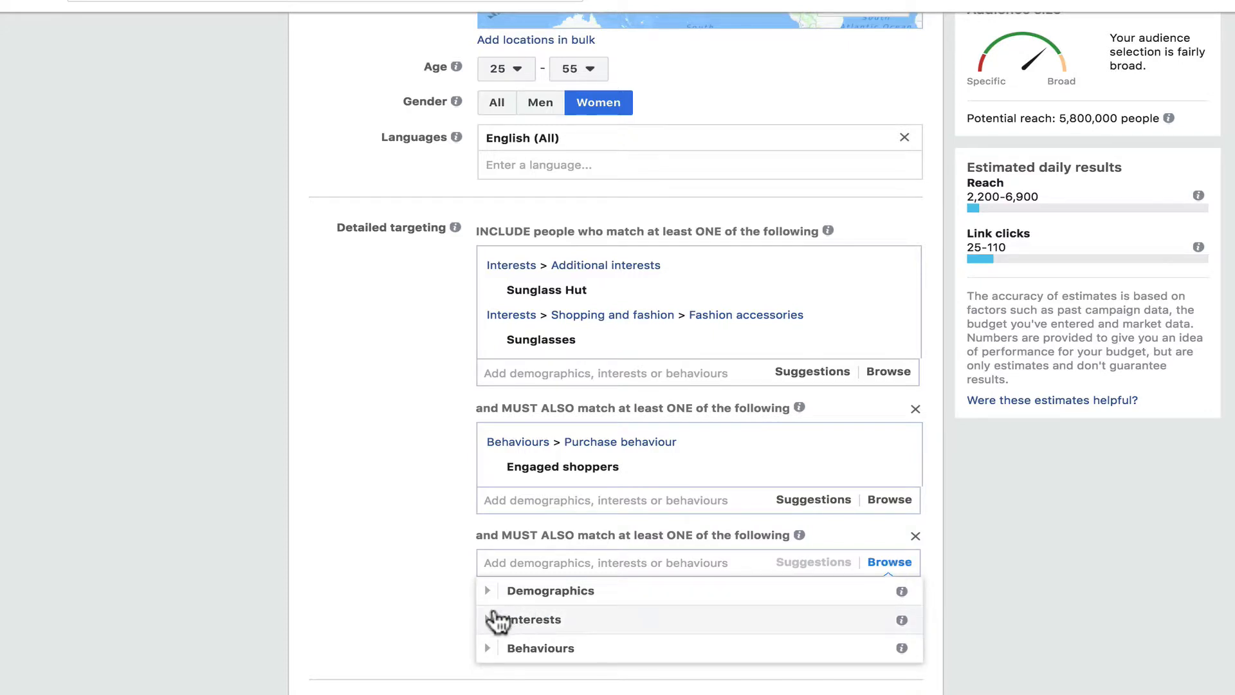
{"action": "left_click", "coordinate": [491, 618]}
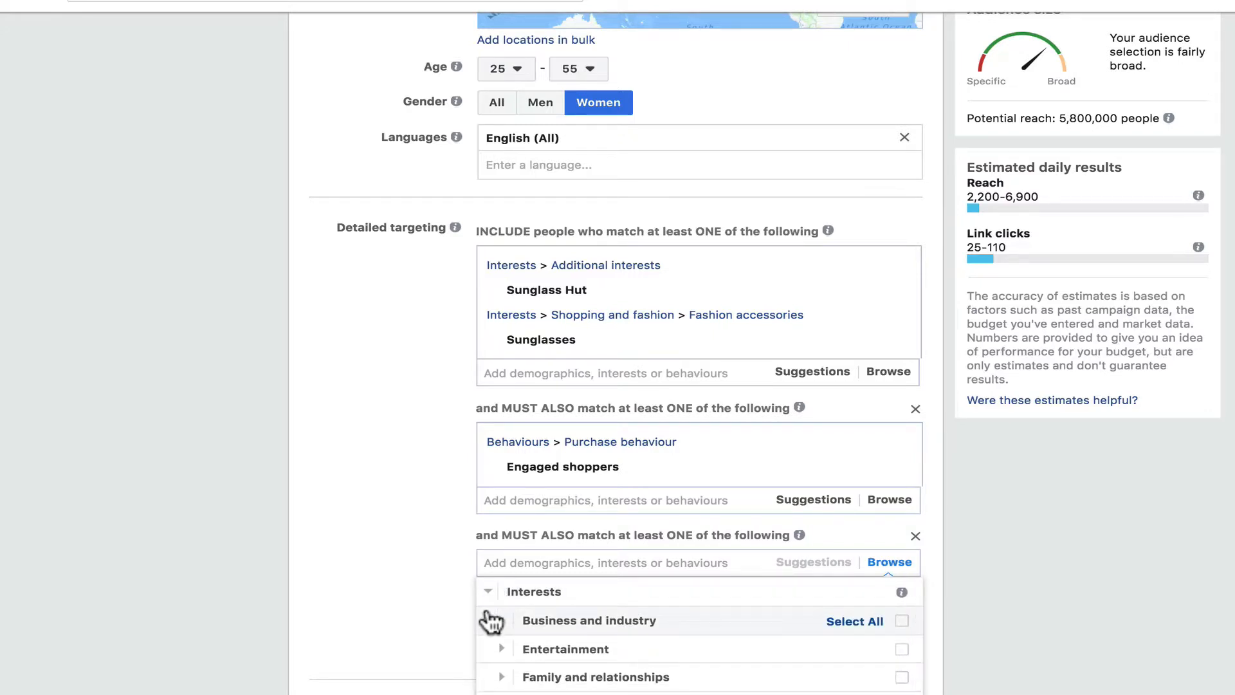
{"action": "scroll", "coordinate": [566, 626], "scroll_direction": "down", "scroll_amount": 2}
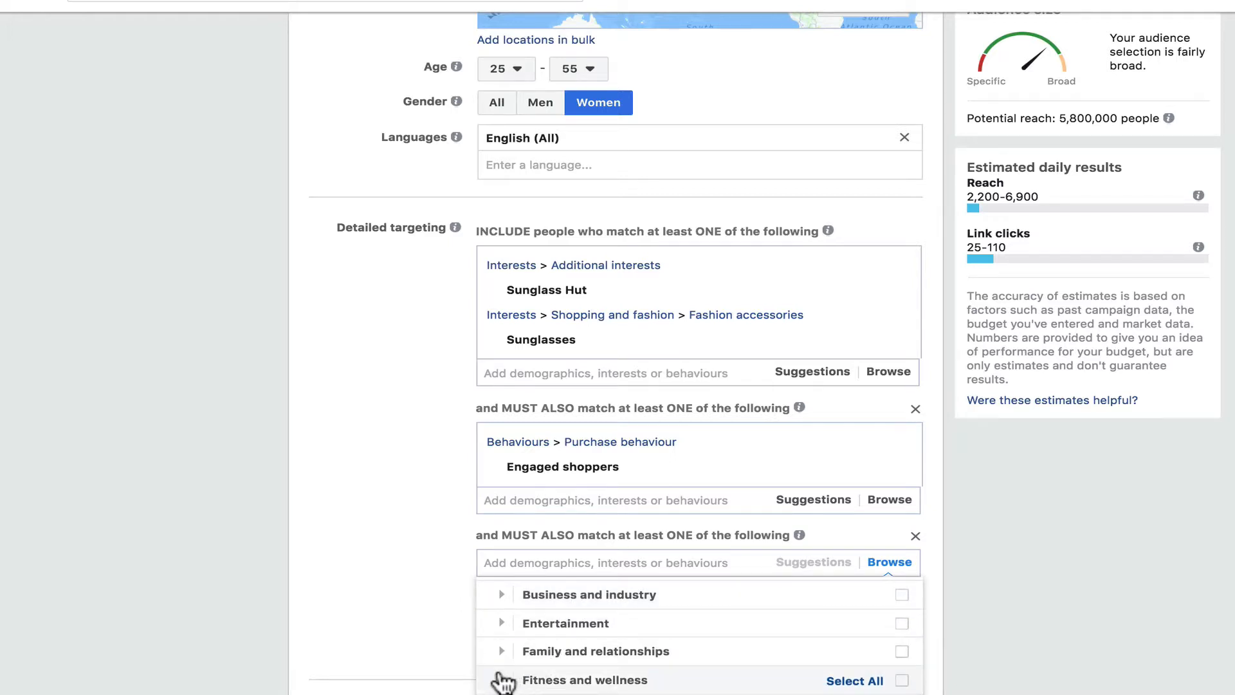
{"action": "left_click", "coordinate": [502, 681]}
{"action": "scroll", "coordinate": [503, 680], "scroll_direction": "down", "scroll_amount": 1}
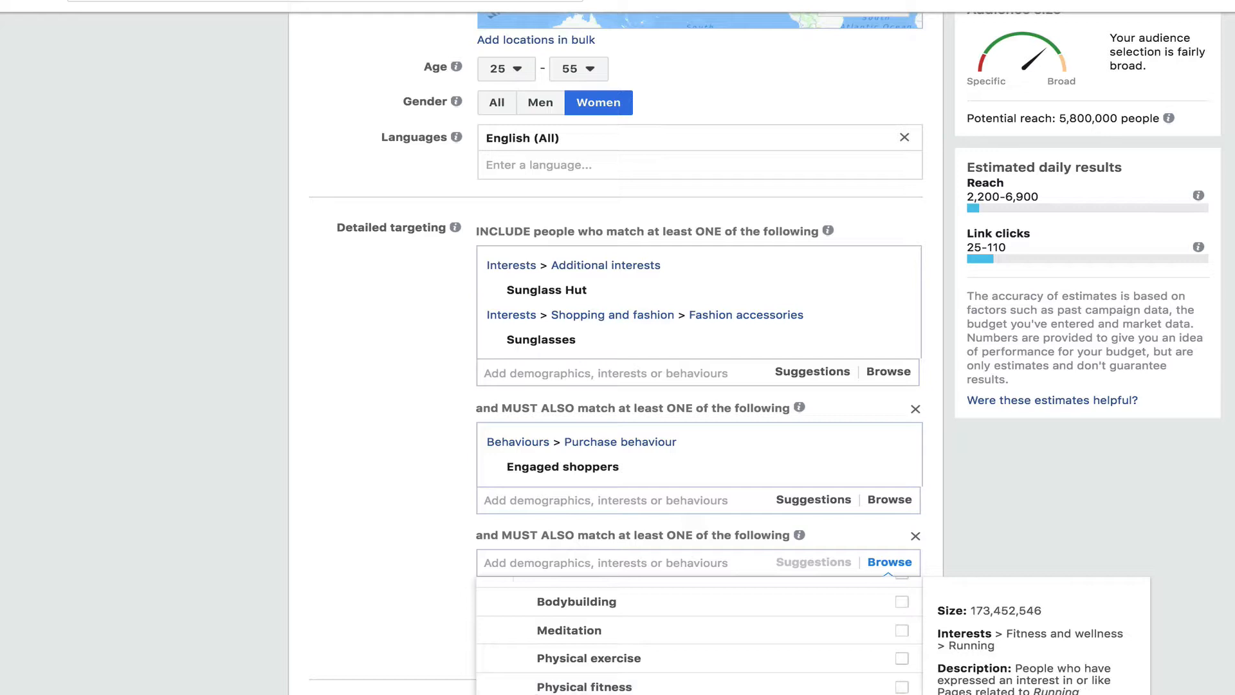
{"action": "left_click", "coordinate": [885, 690]}
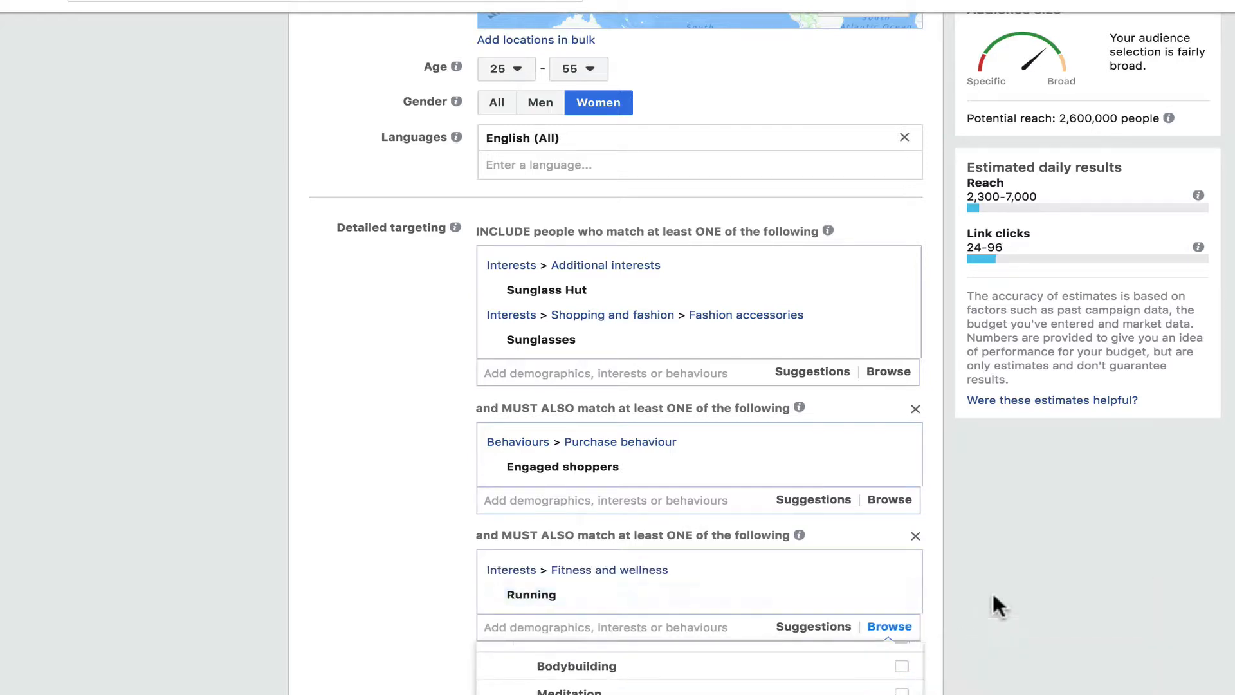
{"action": "left_click", "coordinate": [385, 557]}
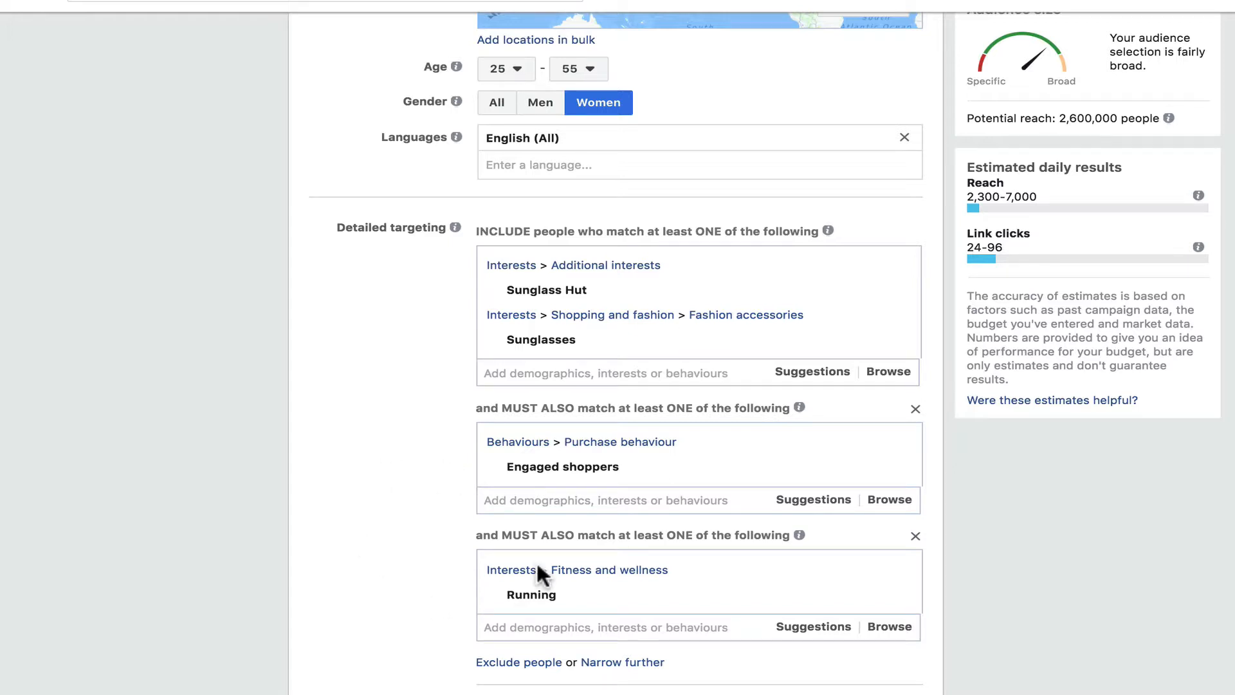
{"action": "left_click", "coordinate": [1057, 117]}
{"action": "left_click_drag", "start_coordinate": [1056, 117], "coordinate": [1162, 120]}
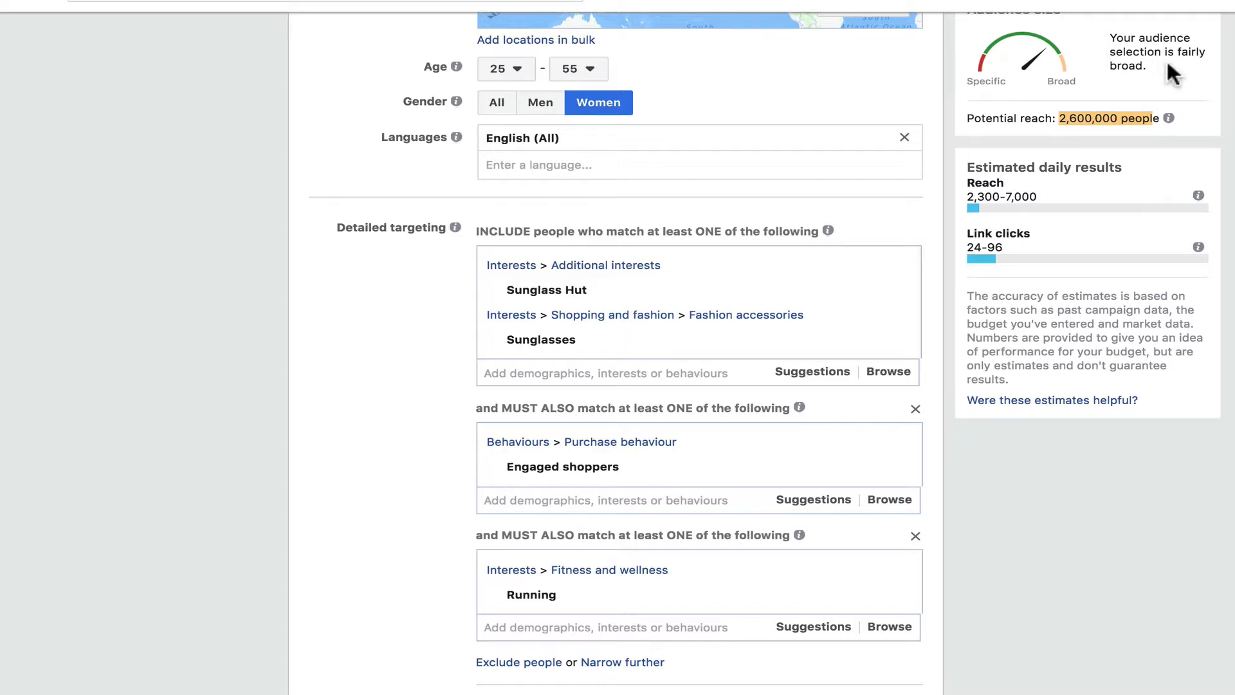
{"action": "left_click", "coordinate": [365, 475]}
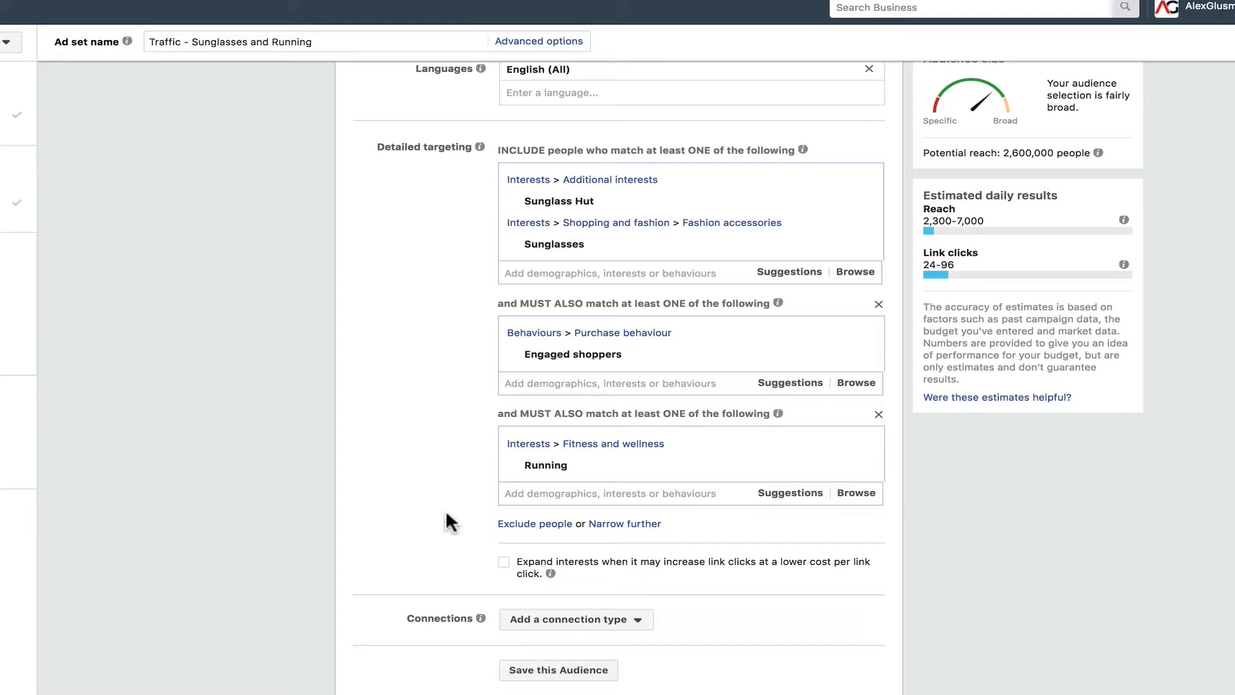
Step: Review the audience settings and switch the ad set's placements to Edit placements
{"action": "scroll", "coordinate": [445, 521], "scroll_direction": "up", "scroll_amount": 10}
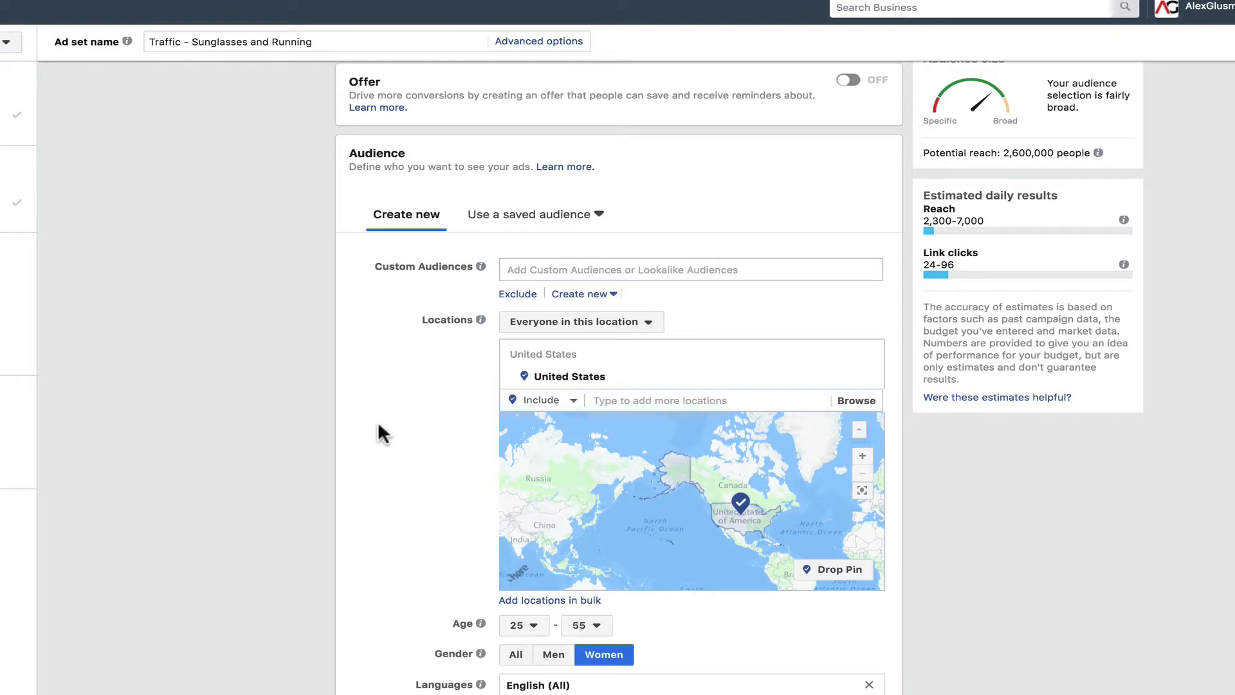
{"action": "scroll", "coordinate": [378, 425], "scroll_direction": "down", "scroll_amount": 10}
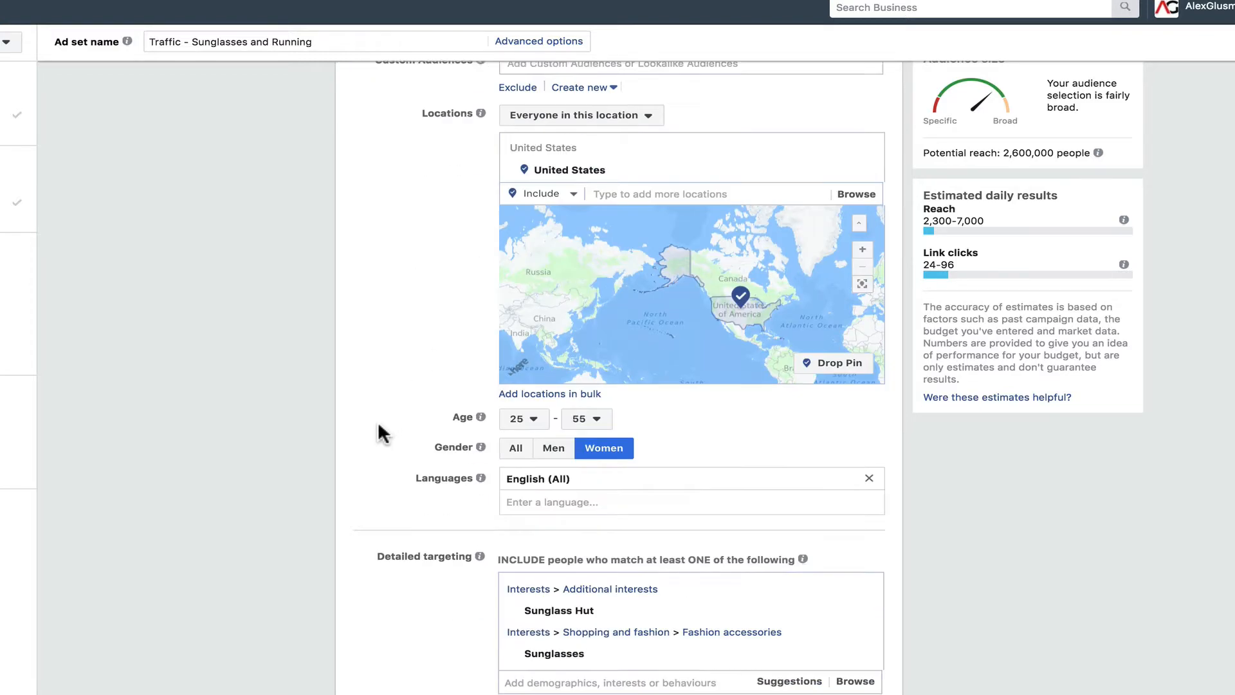
{"action": "scroll", "coordinate": [378, 426], "scroll_direction": "down", "scroll_amount": 6}
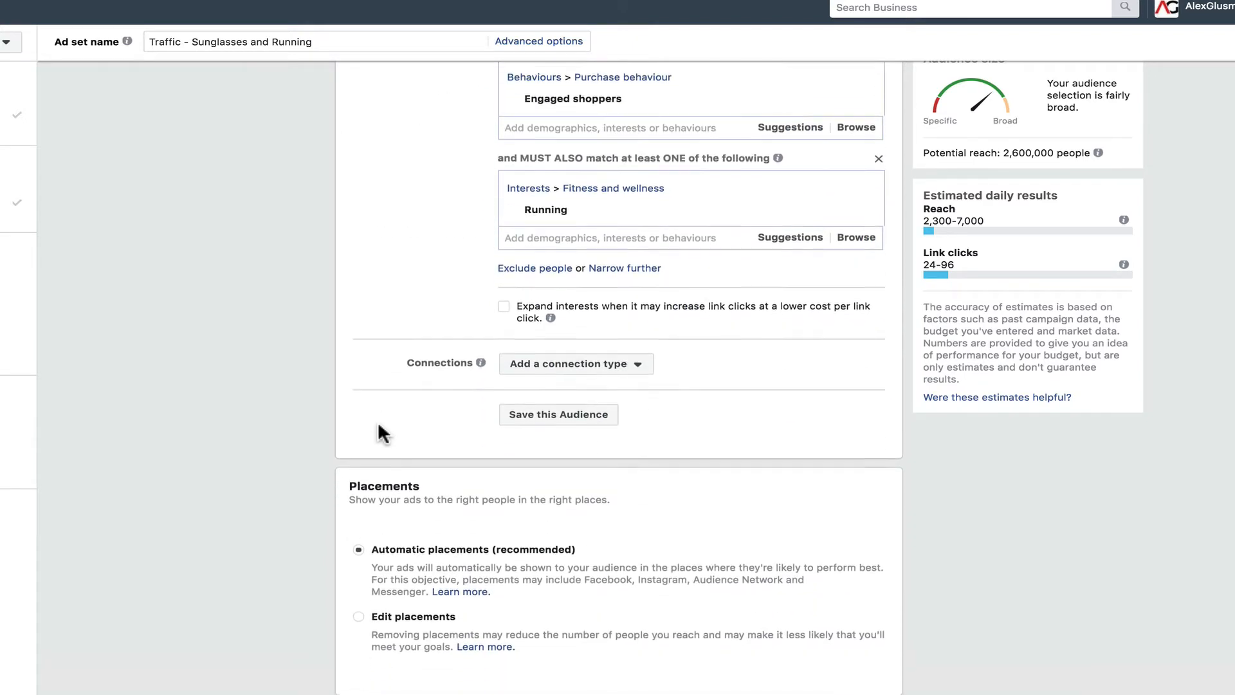
{"action": "scroll", "coordinate": [378, 424], "scroll_direction": "down", "scroll_amount": 1}
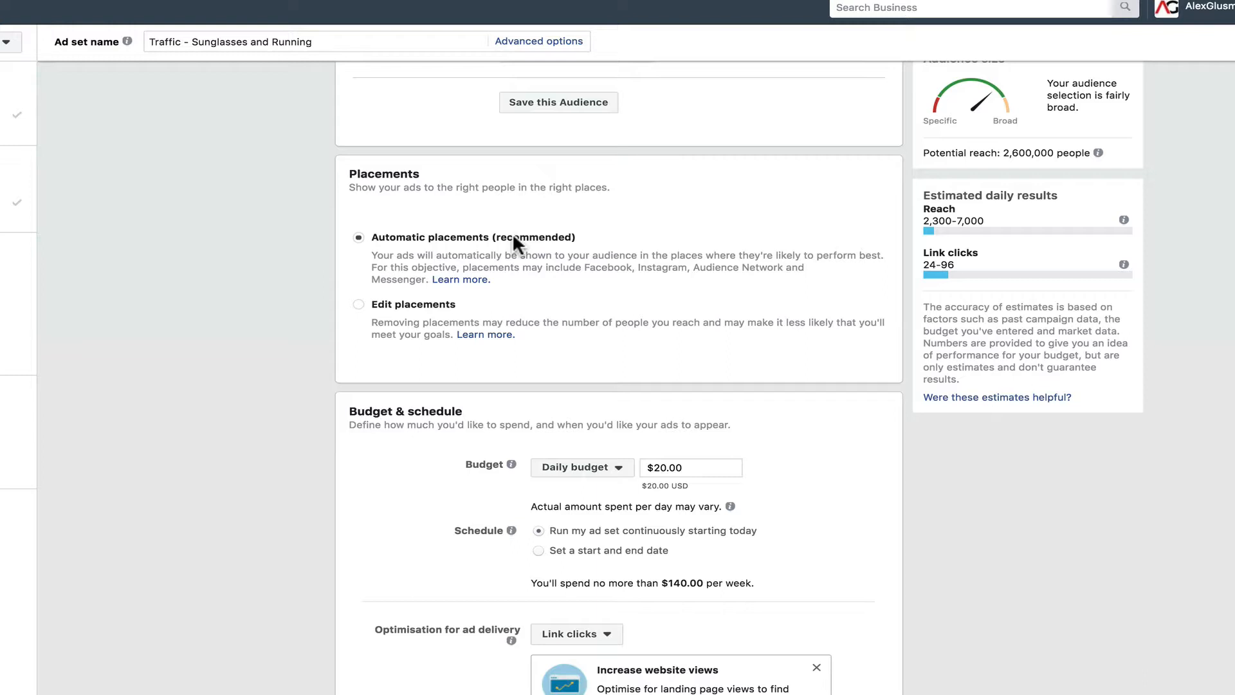
{"action": "left_click", "coordinate": [357, 304]}
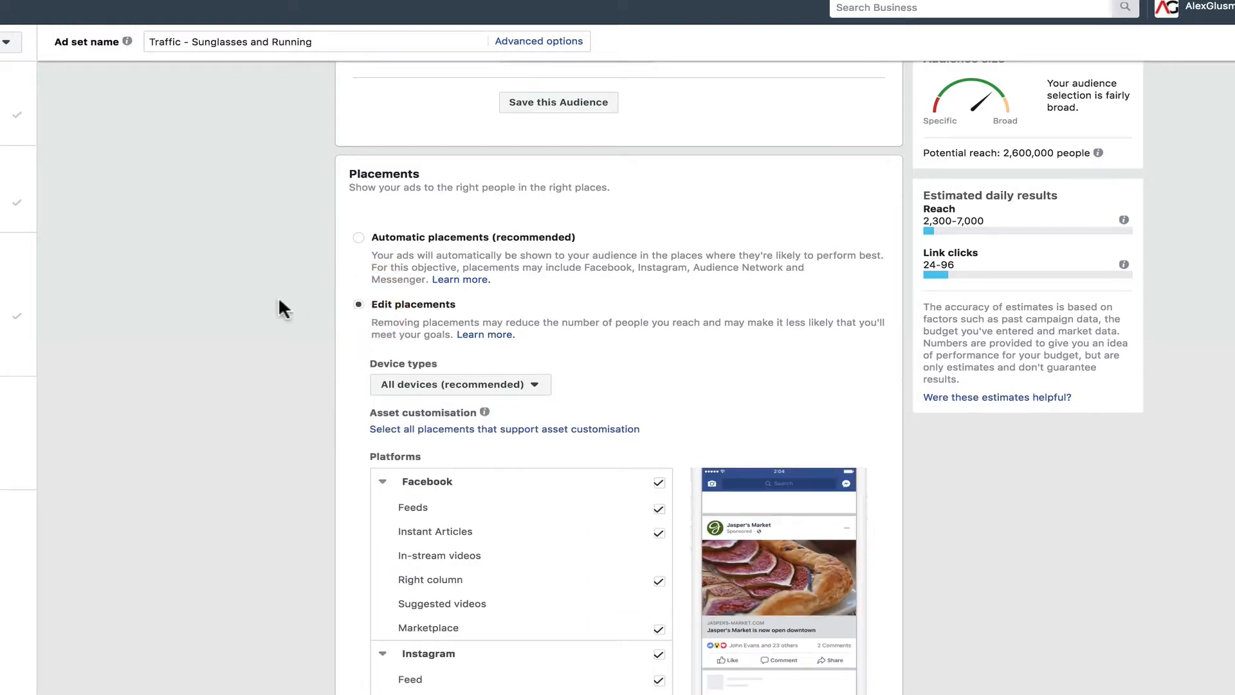
{"action": "scroll", "coordinate": [278, 296], "scroll_direction": "down", "scroll_amount": 4}
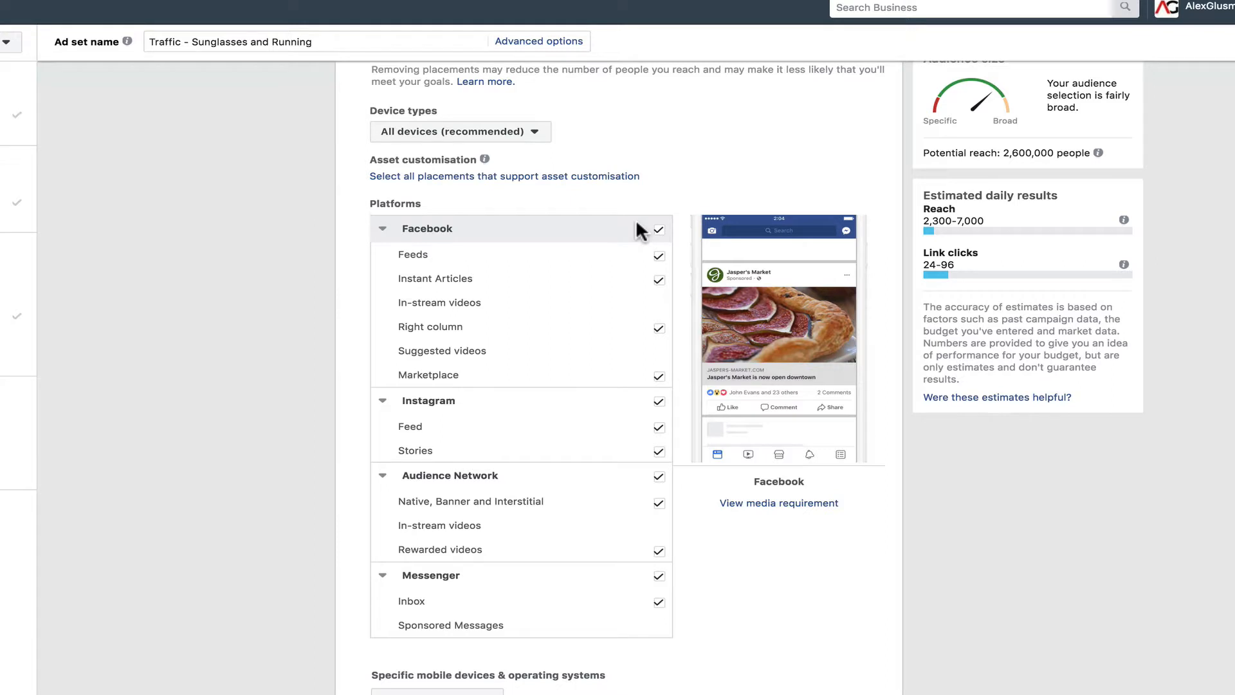
Step: Check the device type options, and switch the ad set's placements back to Automatic placements
{"action": "scroll", "coordinate": [211, 196], "scroll_direction": "up", "scroll_amount": 2}
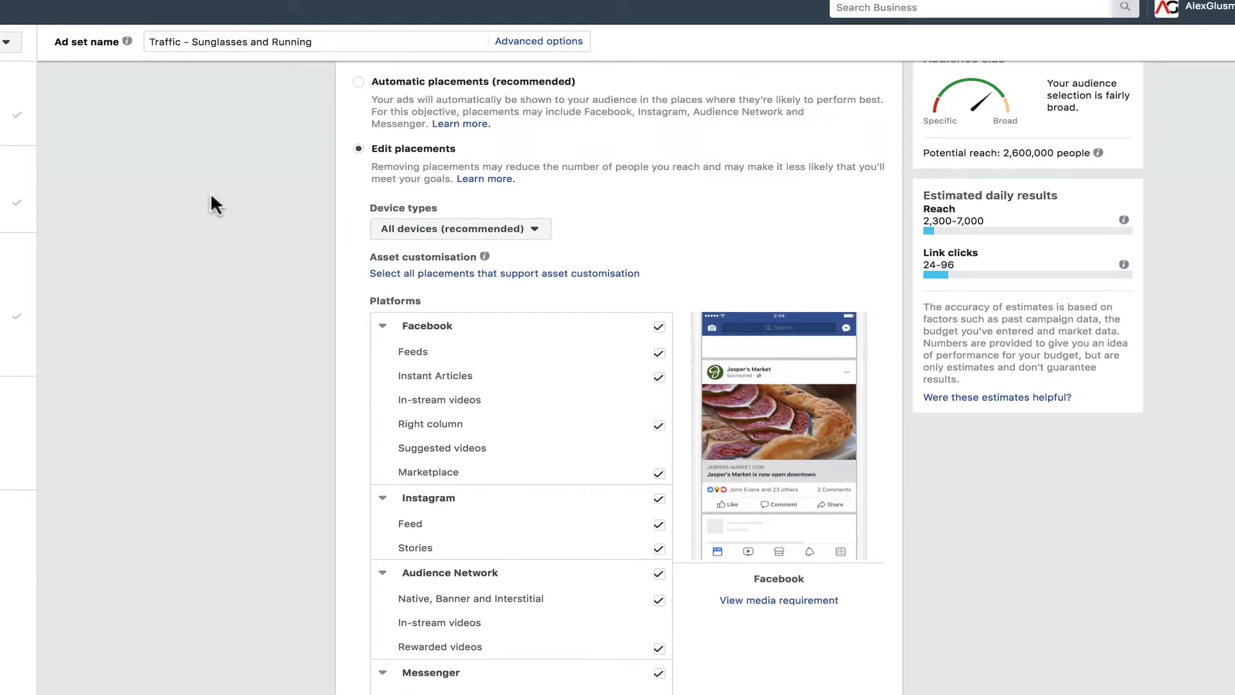
{"action": "left_click", "coordinate": [454, 230]}
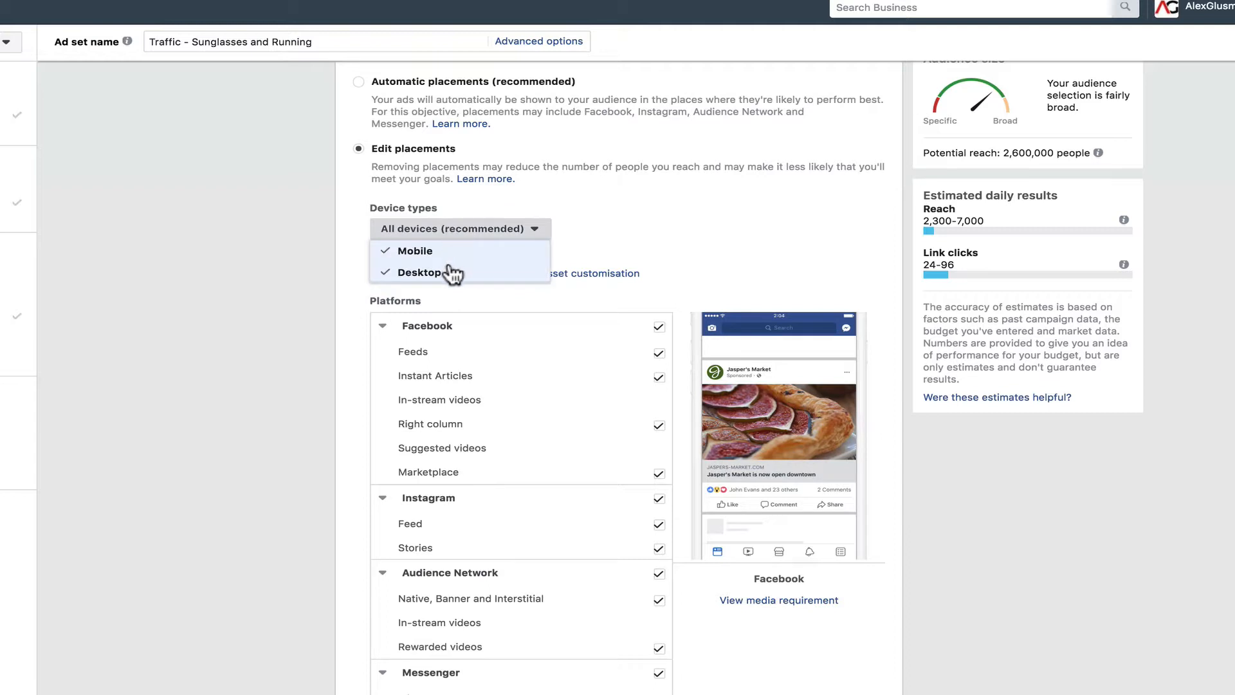
{"action": "left_click", "coordinate": [447, 231]}
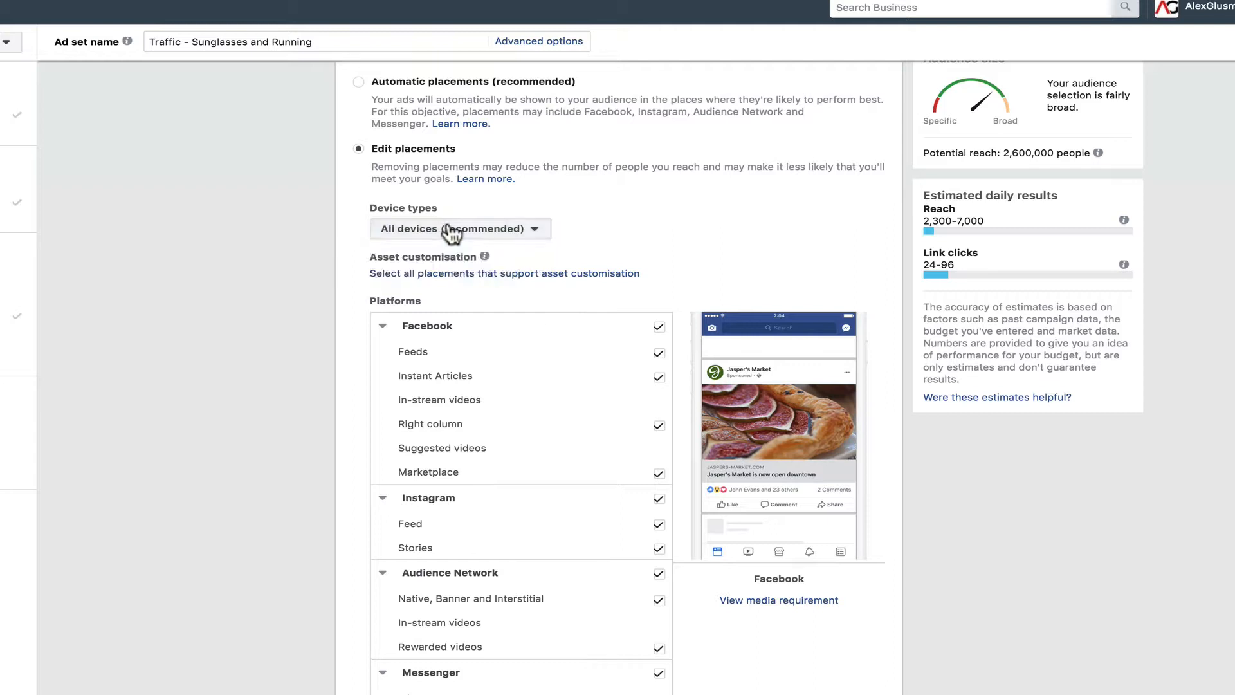
{"action": "left_click", "coordinate": [292, 218]}
{"action": "left_click", "coordinate": [357, 78]}
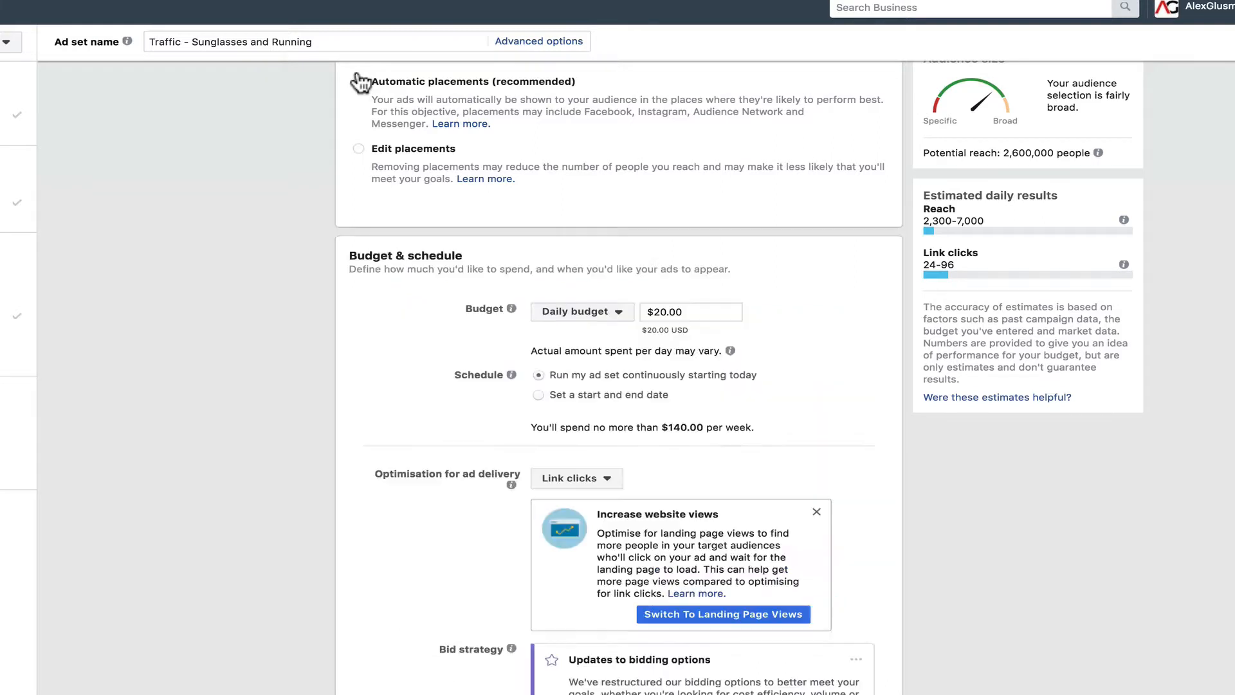
Step: Check the budget type options, and schedule the ad set with a start and end date, ending on 2/7/2018
{"action": "scroll", "coordinate": [187, 216], "scroll_direction": "down", "scroll_amount": 2}
{"action": "scroll", "coordinate": [187, 215], "scroll_direction": "down", "scroll_amount": 1}
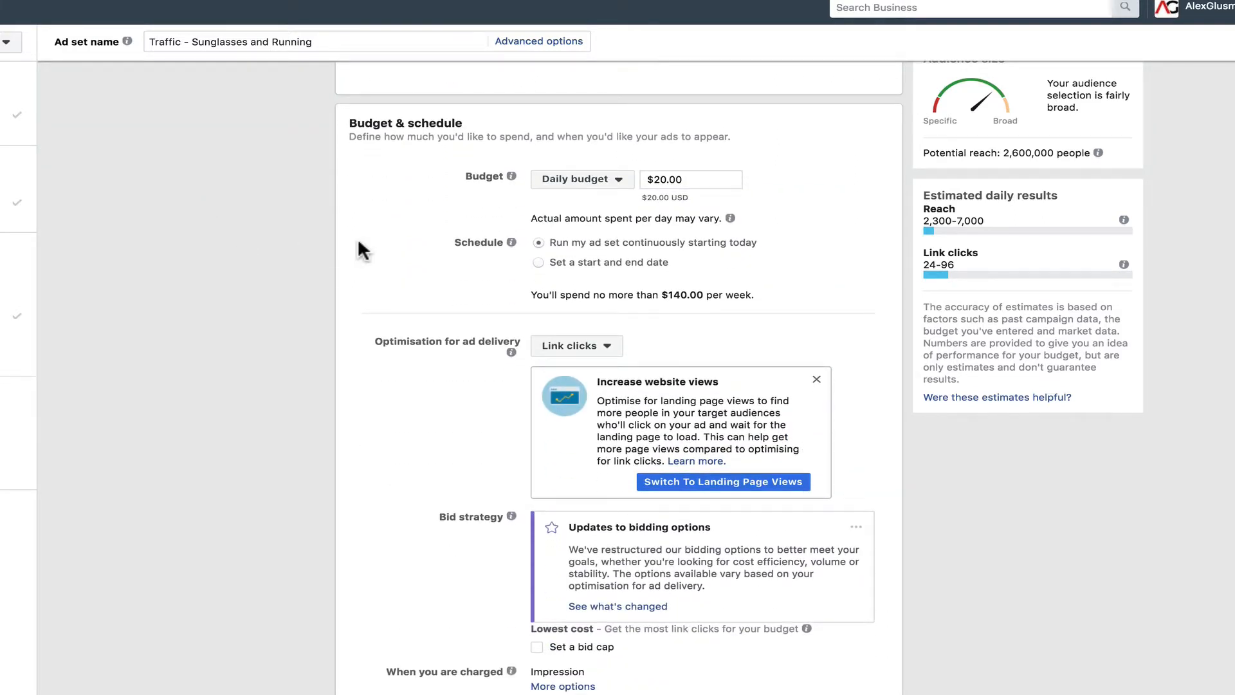
{"action": "left_click", "coordinate": [575, 185]}
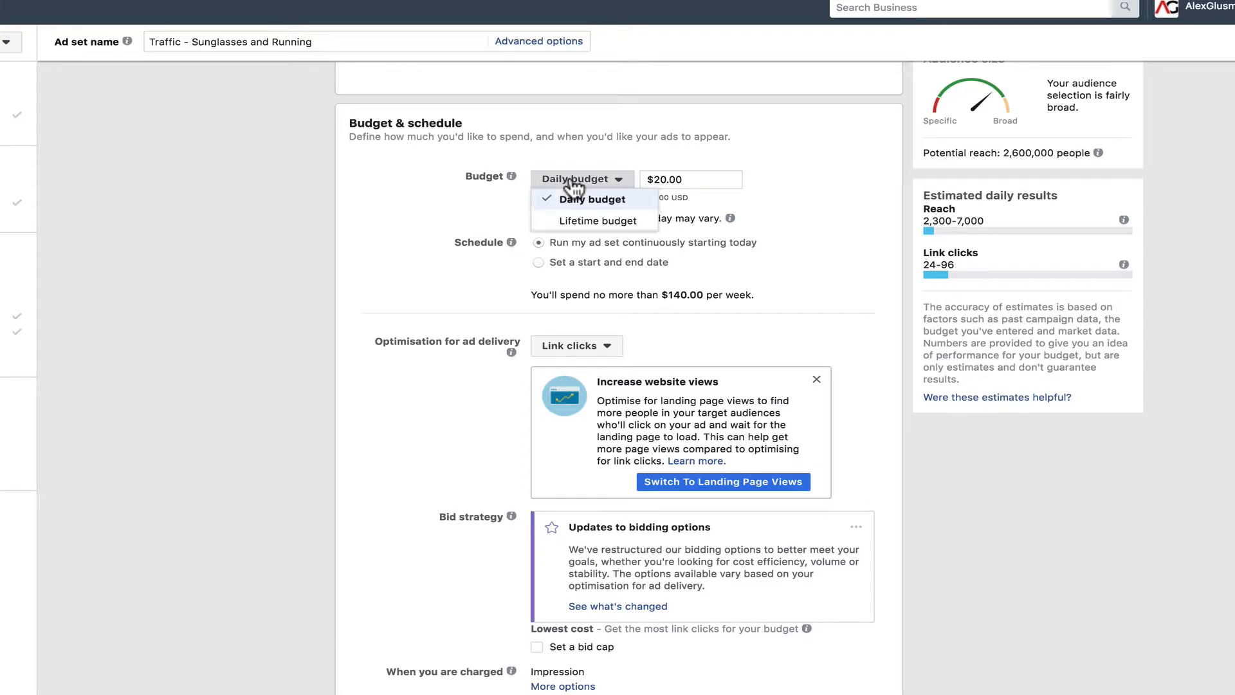
{"action": "left_click", "coordinate": [494, 212]}
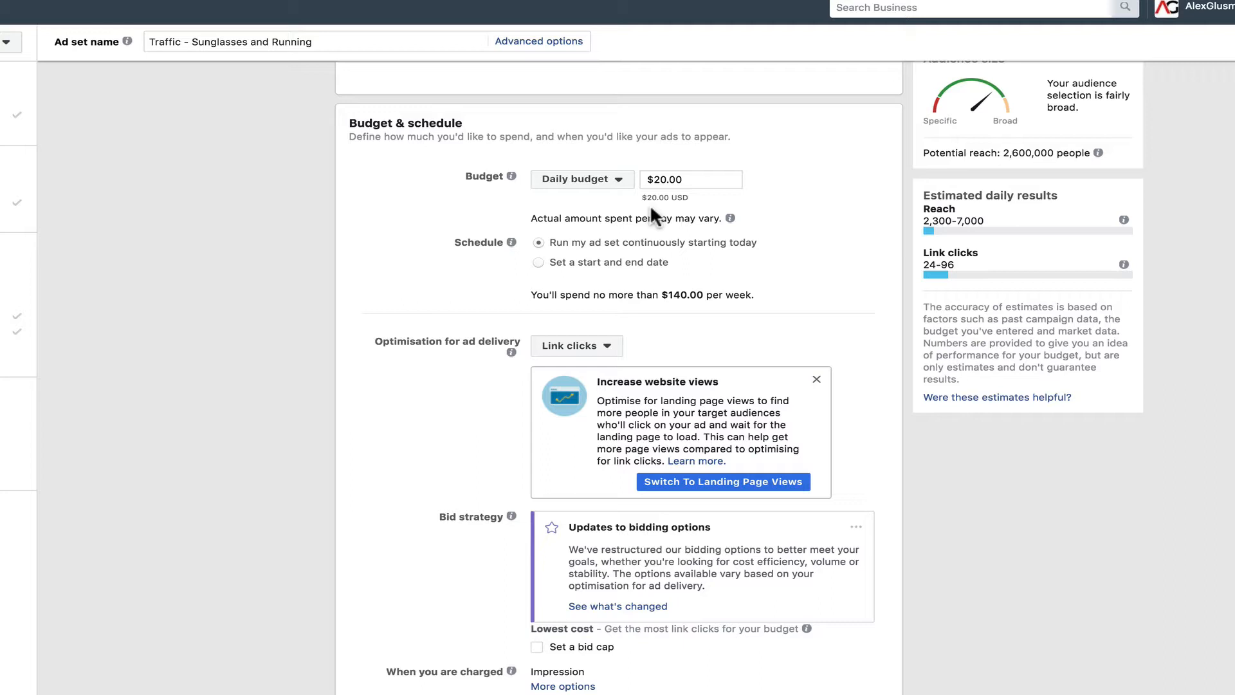
{"action": "left_click", "coordinate": [529, 260]}
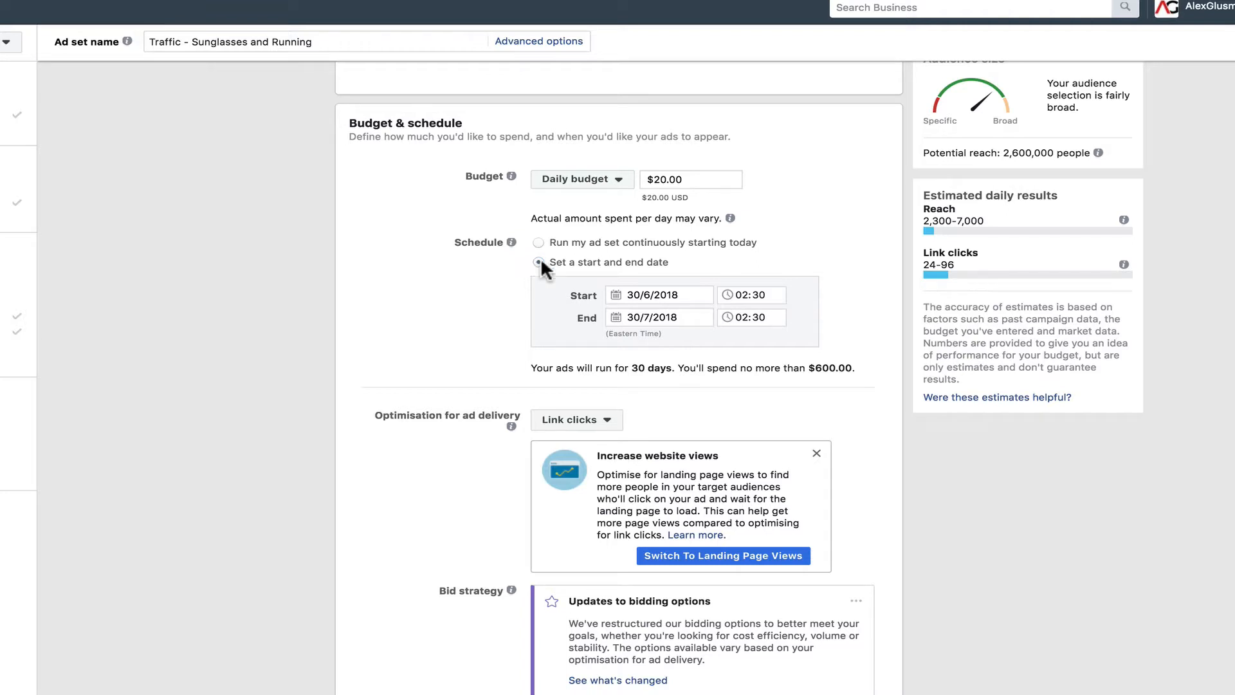
{"action": "left_click", "coordinate": [645, 294]}
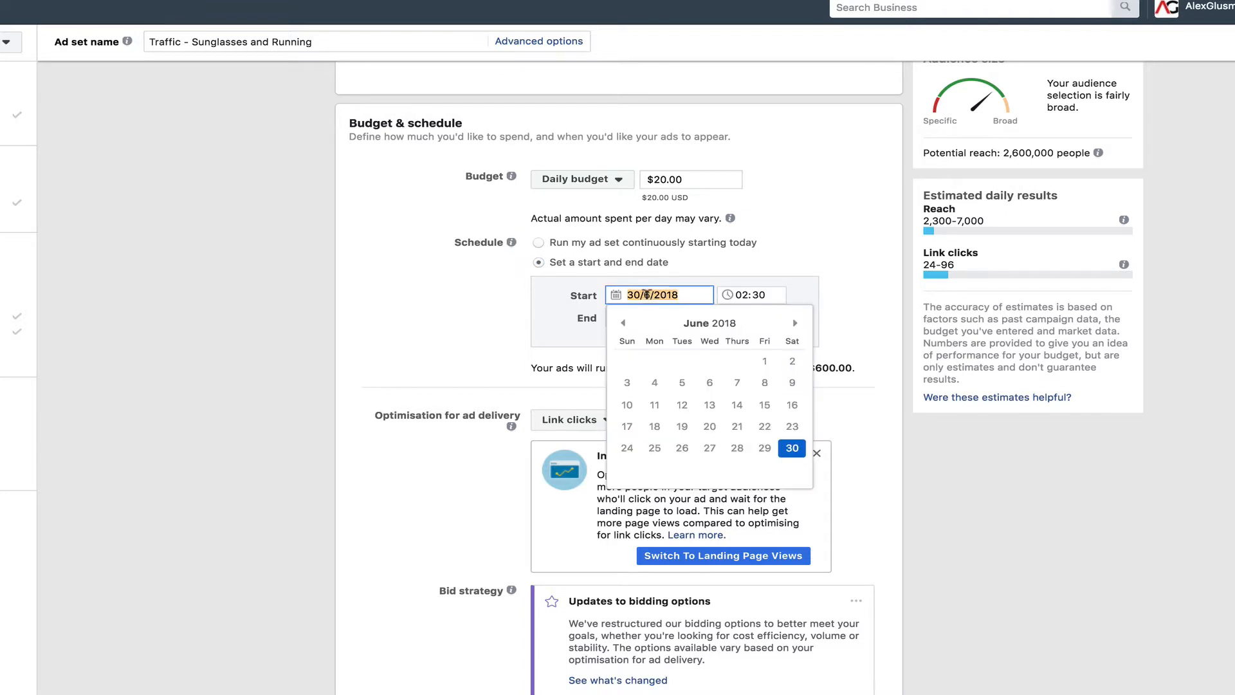
{"action": "left_click", "coordinate": [523, 298]}
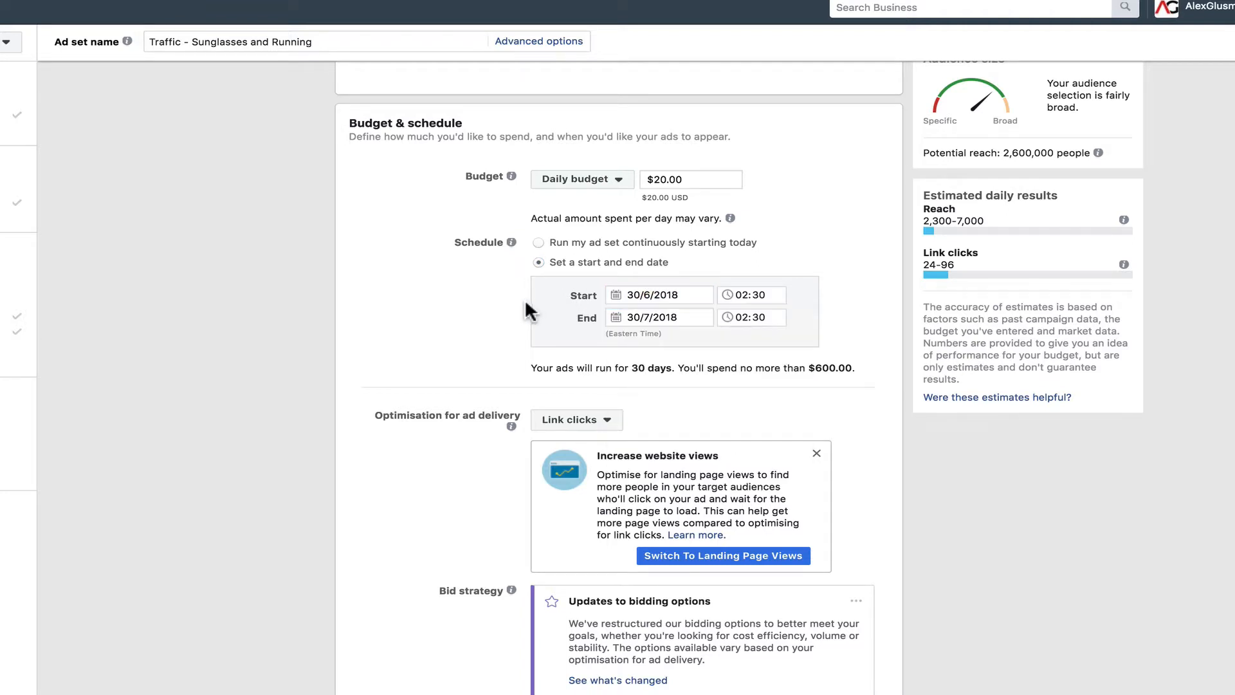
{"action": "left_click", "coordinate": [641, 317]}
{"action": "left_click", "coordinate": [655, 385]}
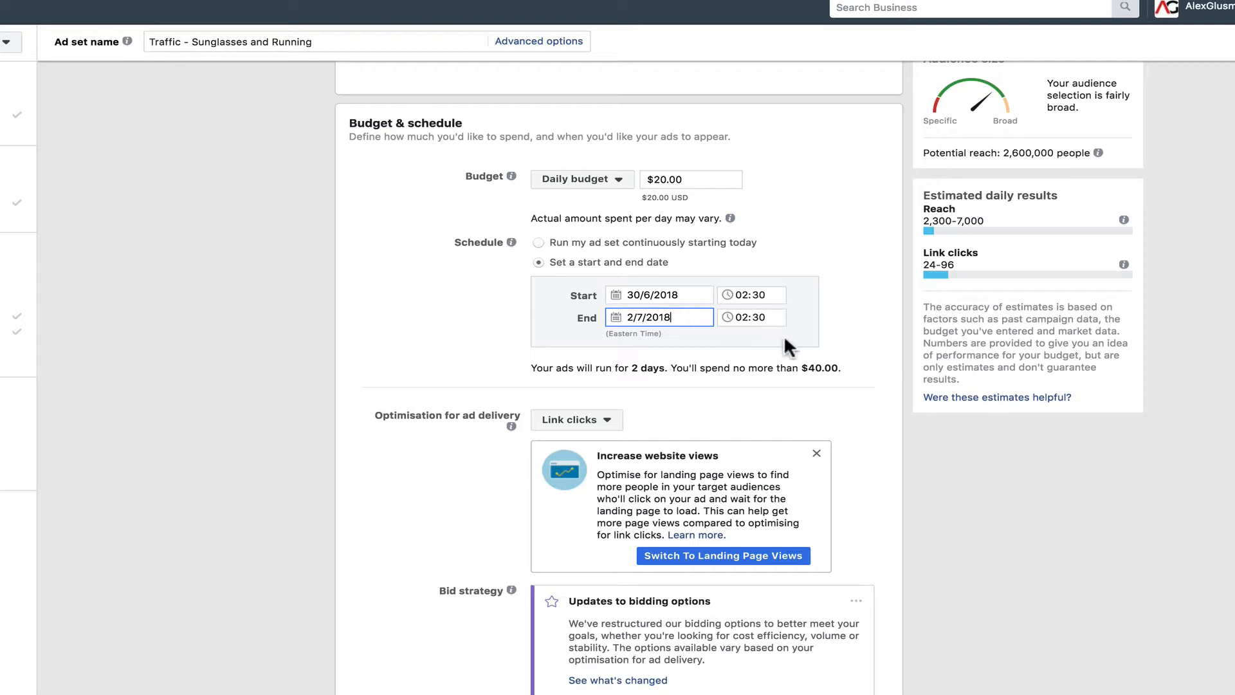
Step: Set the schedule's end time to 23:59
{"action": "left_click", "coordinate": [738, 318]}
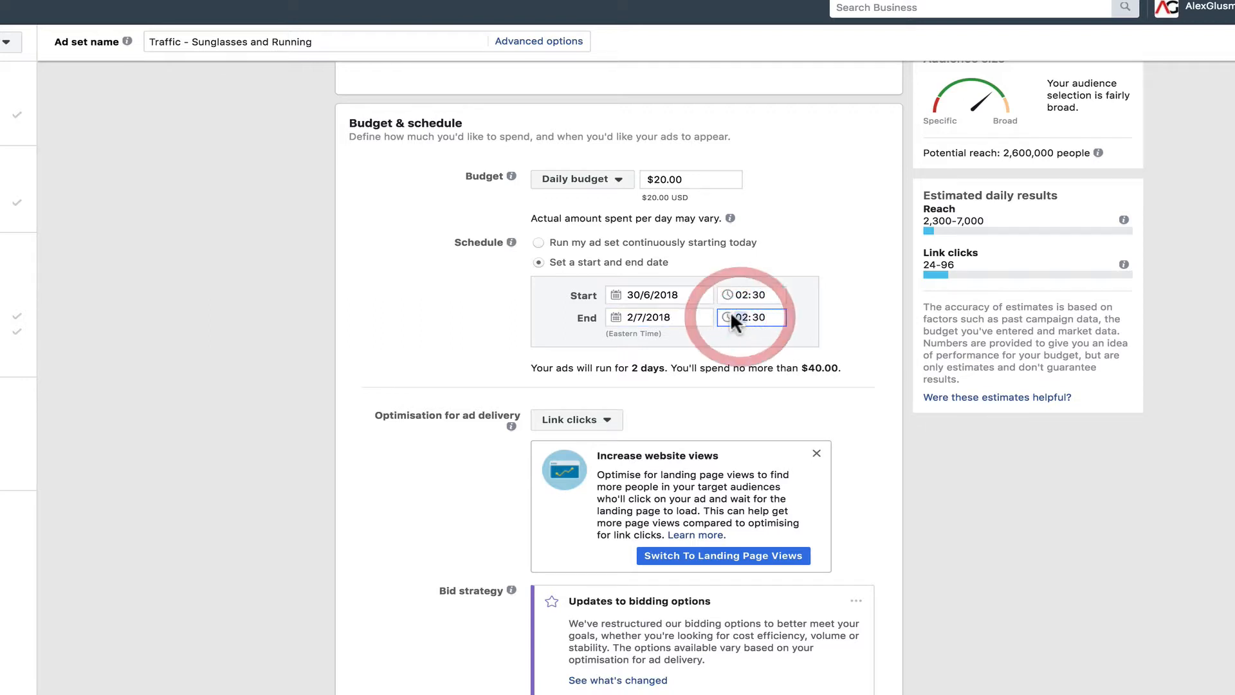
{"action": "key", "text": "Up"}
{"action": "key", "text": "Tab"}
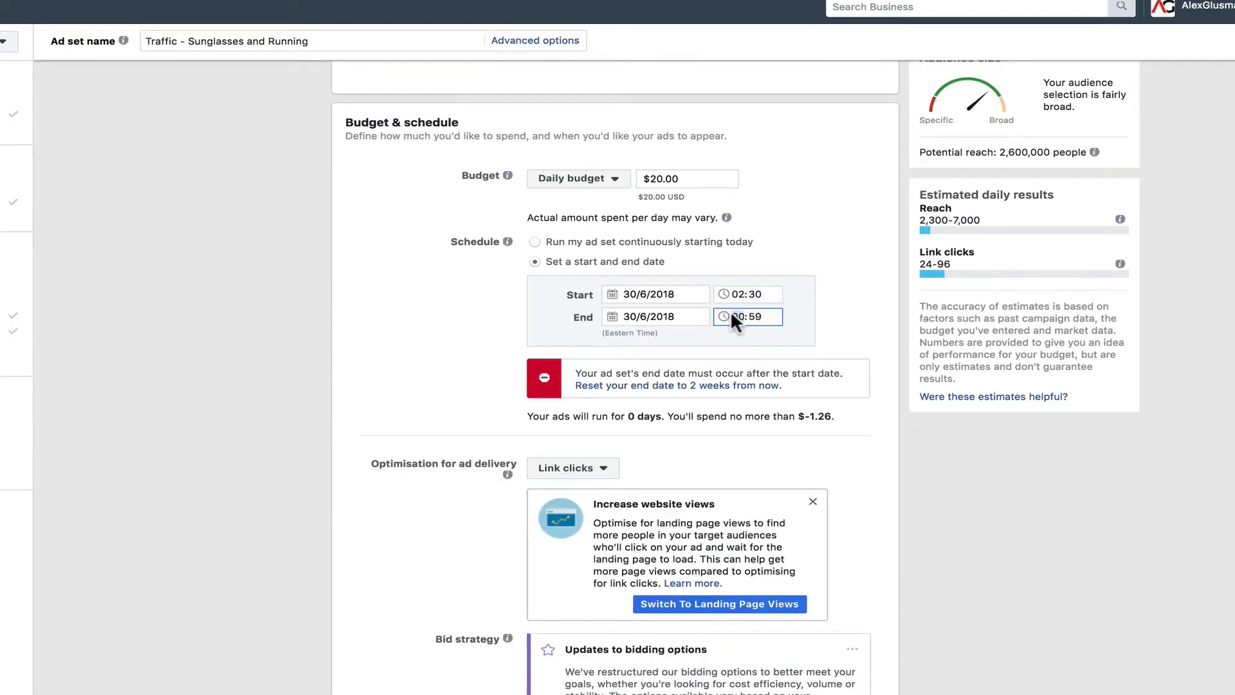
{"action": "type", "text": "23"}
{"action": "left_click", "coordinate": [454, 342]}
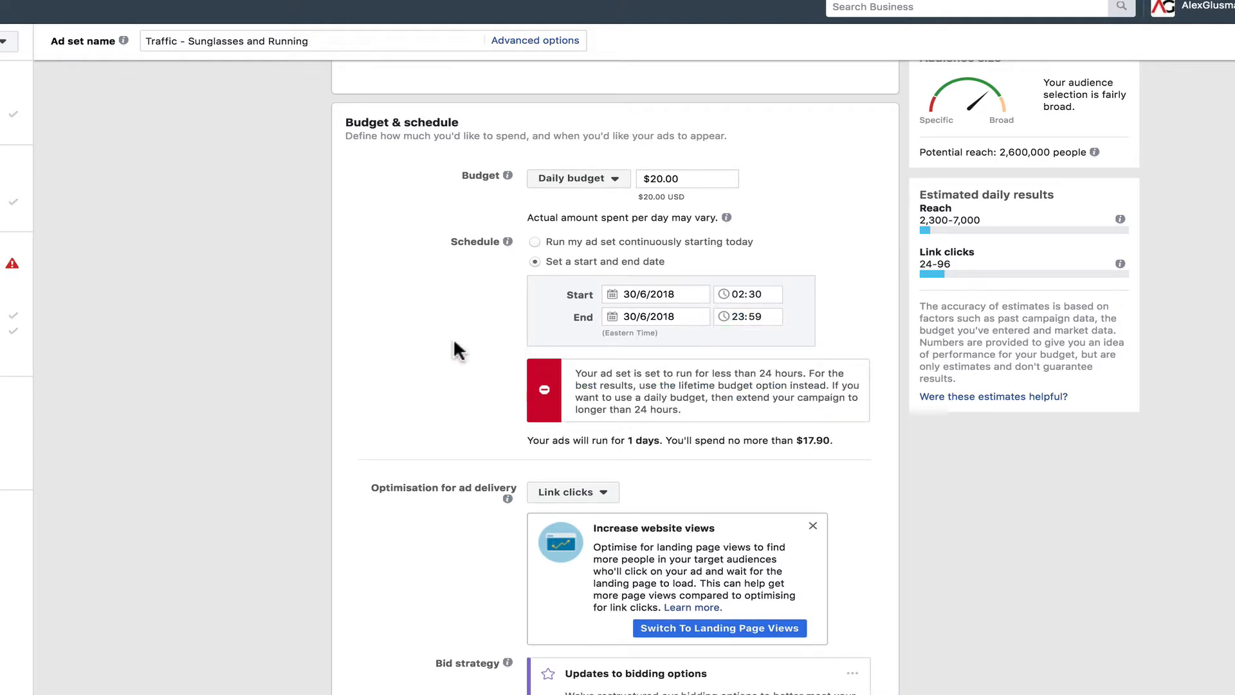
Step: Set the schedule's end date to 2/7/2018 again, and check the run length and maximum spend
{"action": "left_click", "coordinate": [637, 317]}
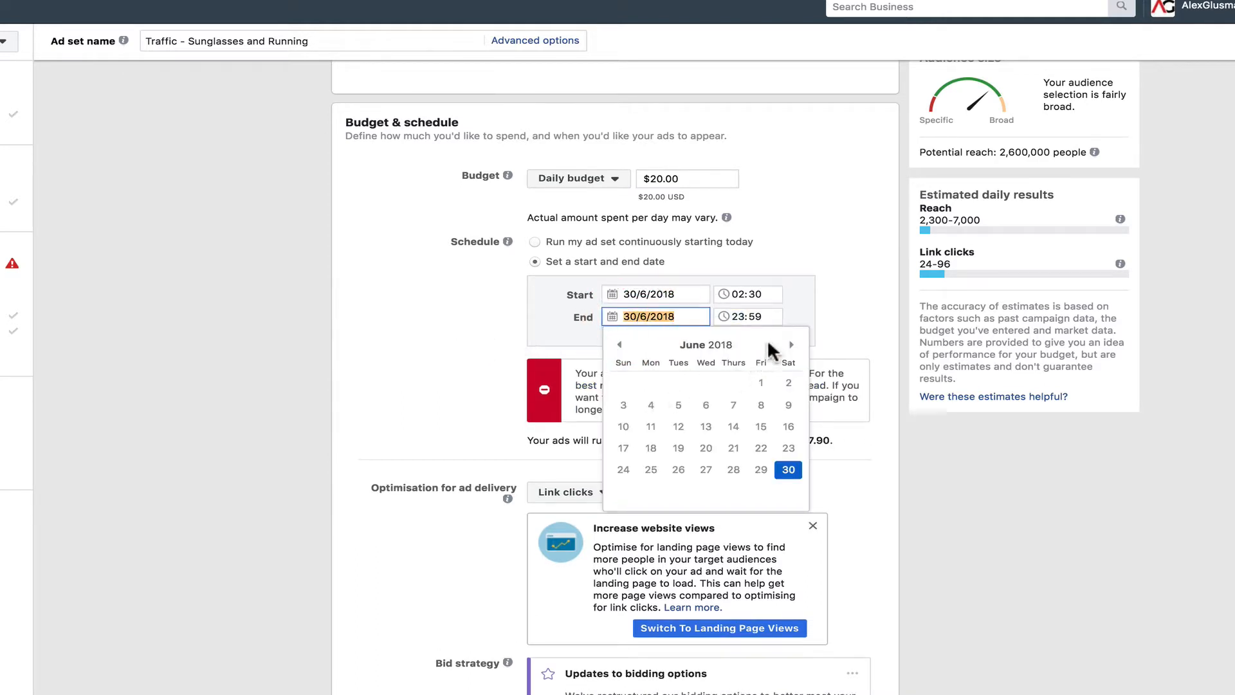
{"action": "left_click", "coordinate": [791, 345]}
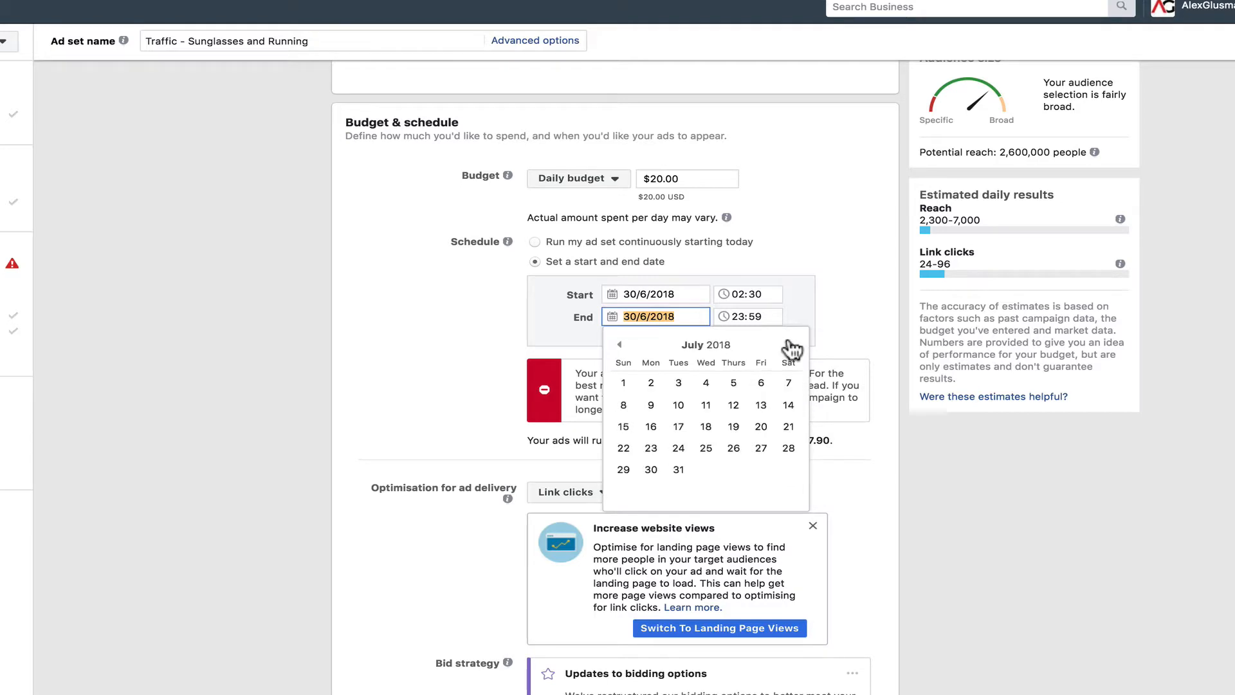
{"action": "left_click", "coordinate": [652, 384]}
{"action": "left_click", "coordinate": [489, 345]}
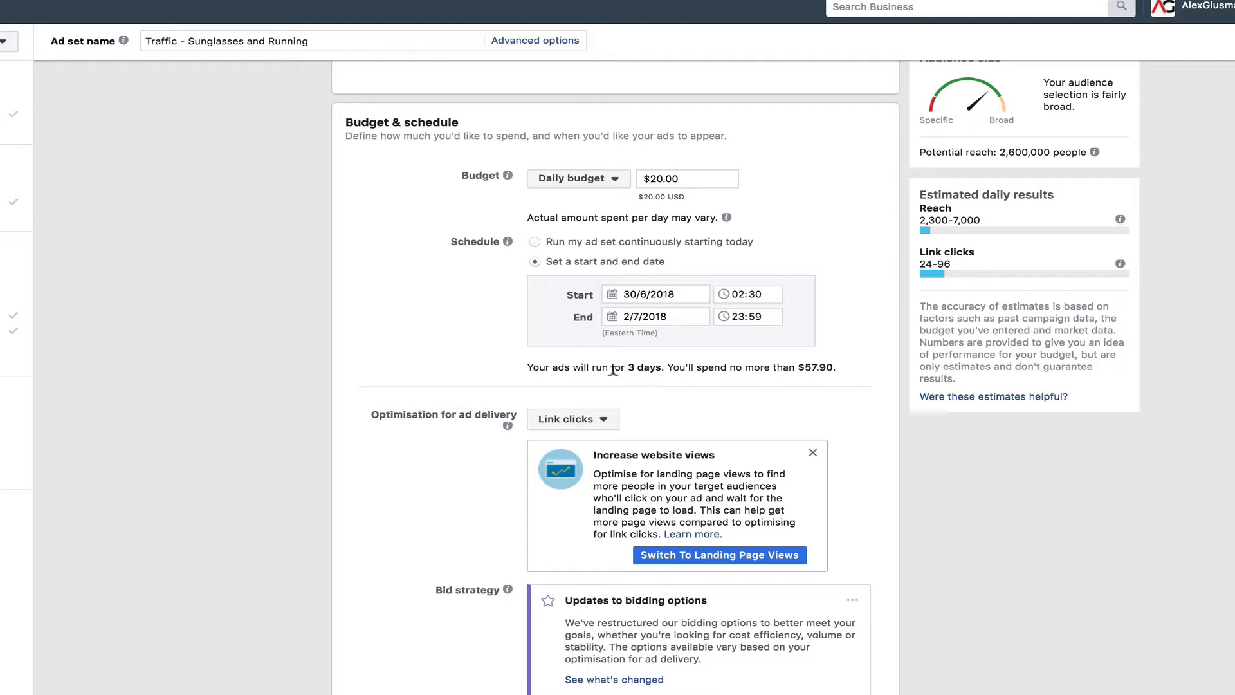
{"action": "left_click_drag", "start_coordinate": [514, 360], "coordinate": [655, 372]}
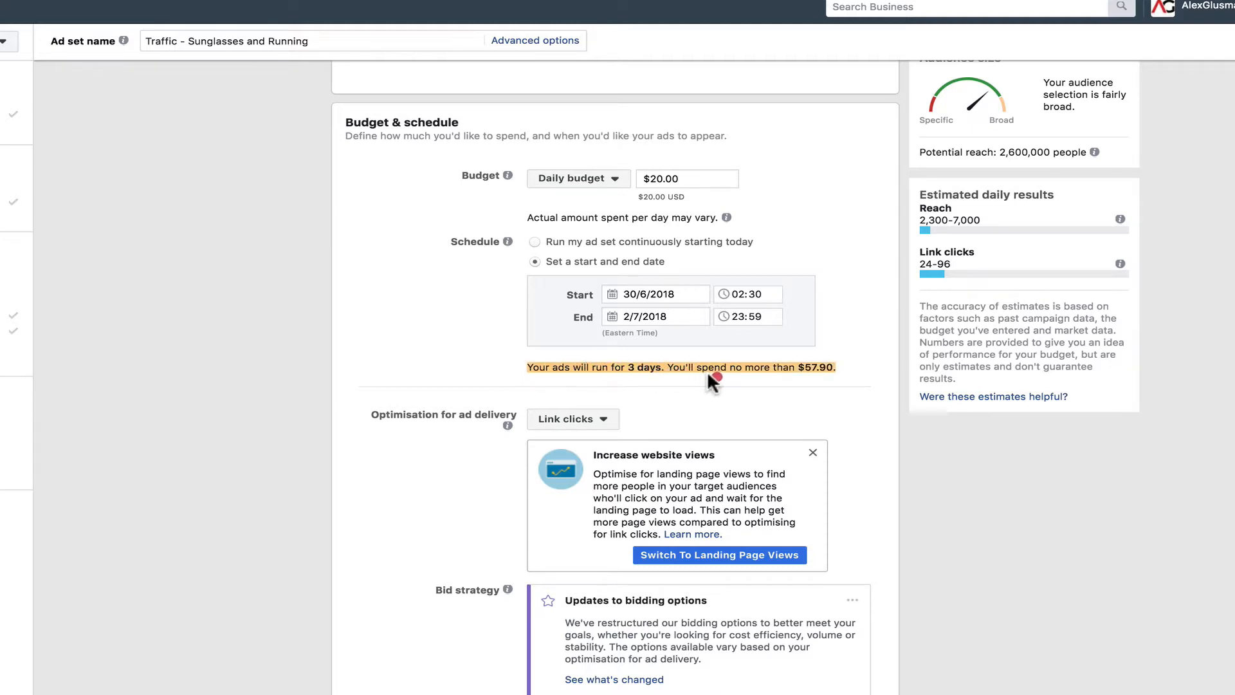
{"action": "left_click", "coordinate": [808, 373]}
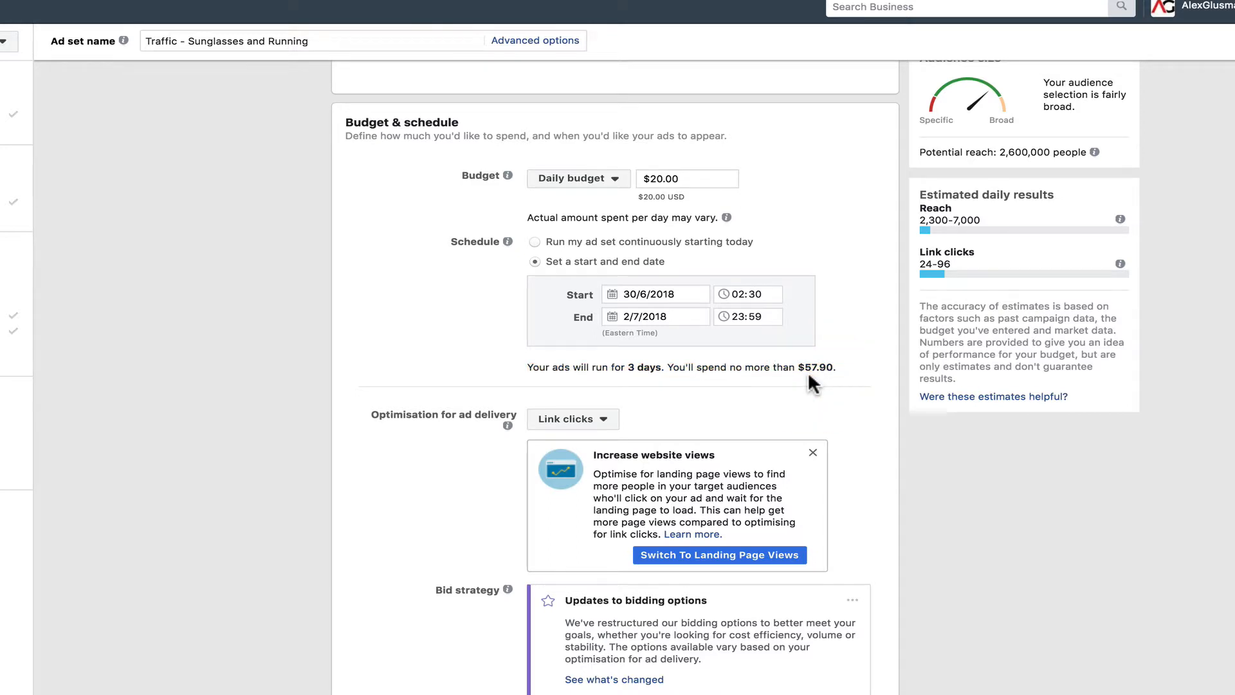
Step: Try a bid cap of $2.00 per link click in the bid strategy, and turn it off again
{"action": "scroll", "coordinate": [808, 380], "scroll_direction": "down", "scroll_amount": 3}
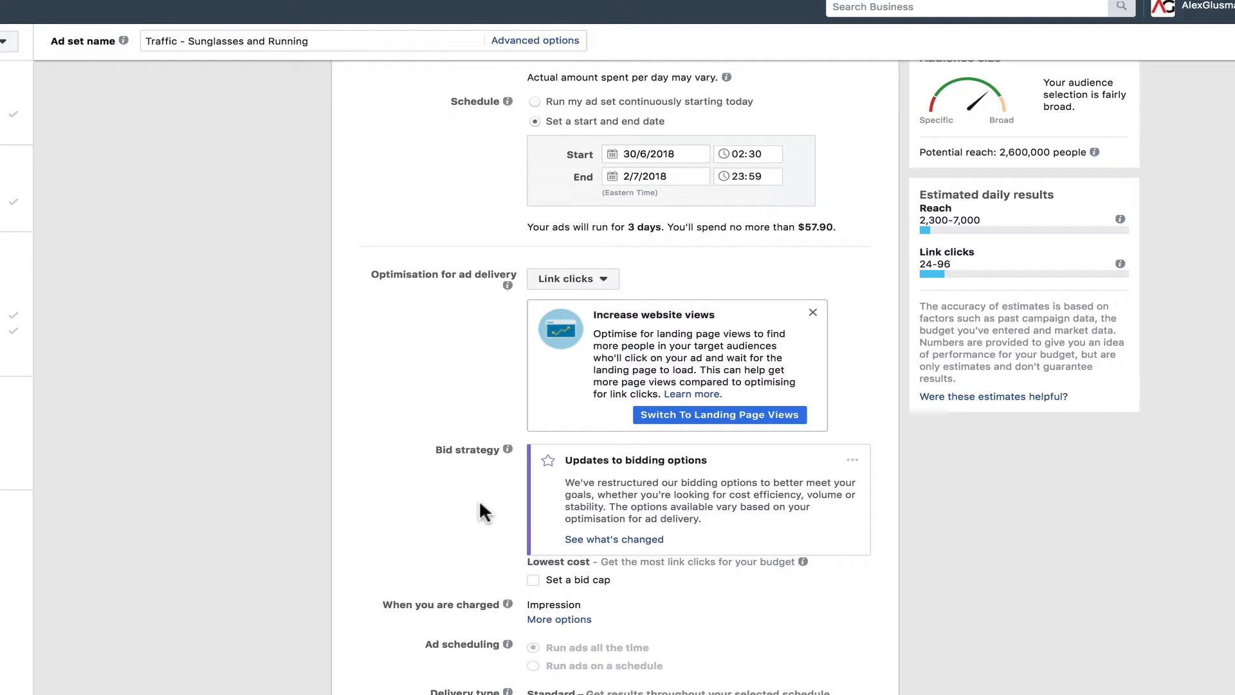
{"action": "left_click", "coordinate": [533, 580]}
{"action": "left_click", "coordinate": [564, 601]}
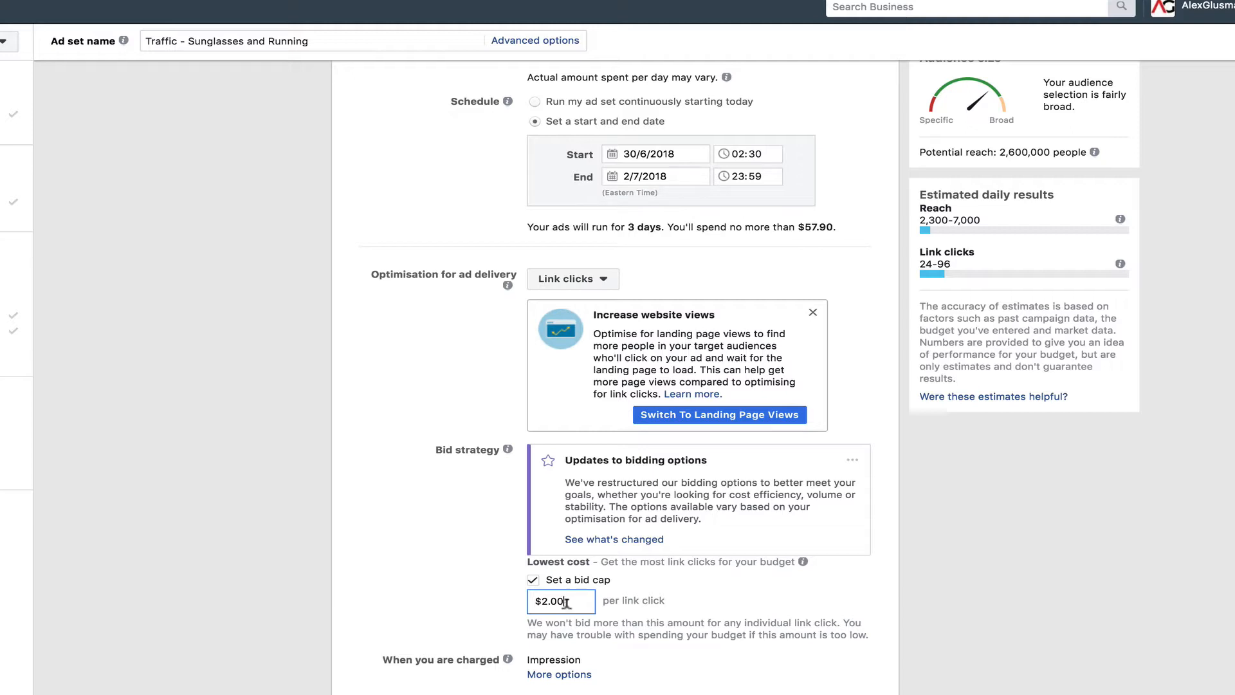
{"action": "left_click", "coordinate": [544, 601]}
{"action": "left_click", "coordinate": [533, 580]}
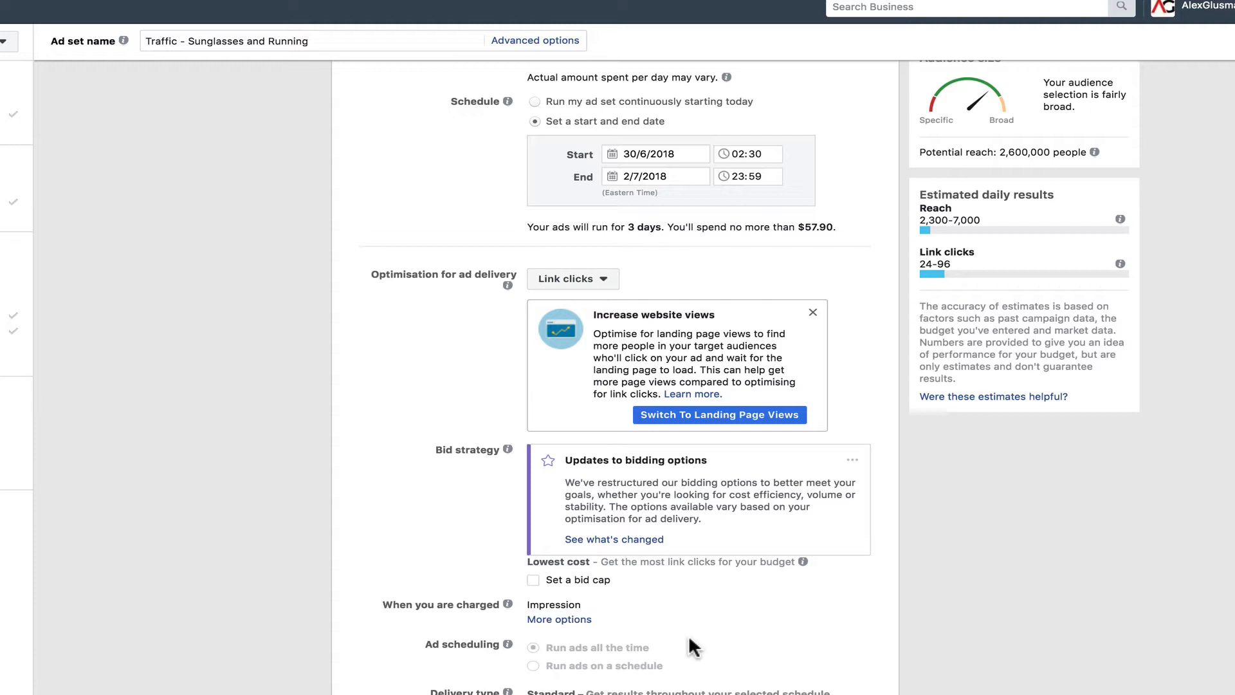
Step: Review the ad scheduling and delivery type settings, and continue to the ad setup
{"action": "mouse_move", "coordinate": [533, 666]}
{"action": "scroll", "coordinate": [687, 671], "scroll_direction": "down", "scroll_amount": 3}
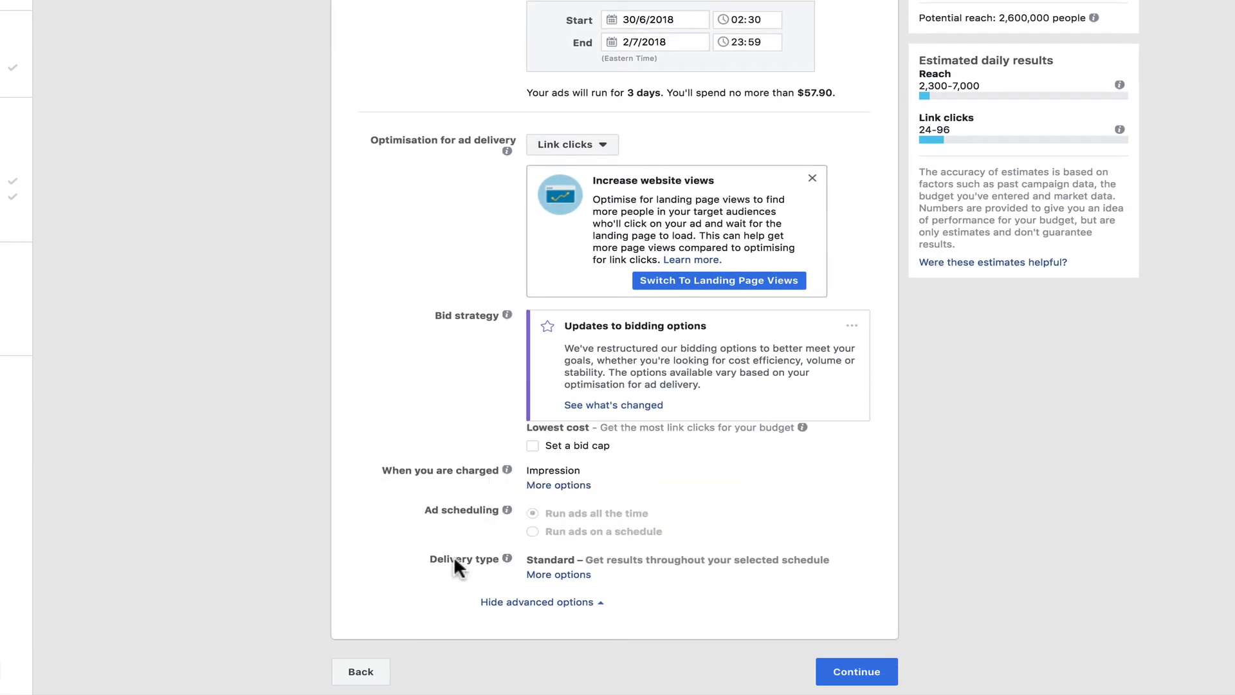
{"action": "mouse_move", "coordinate": [514, 561]}
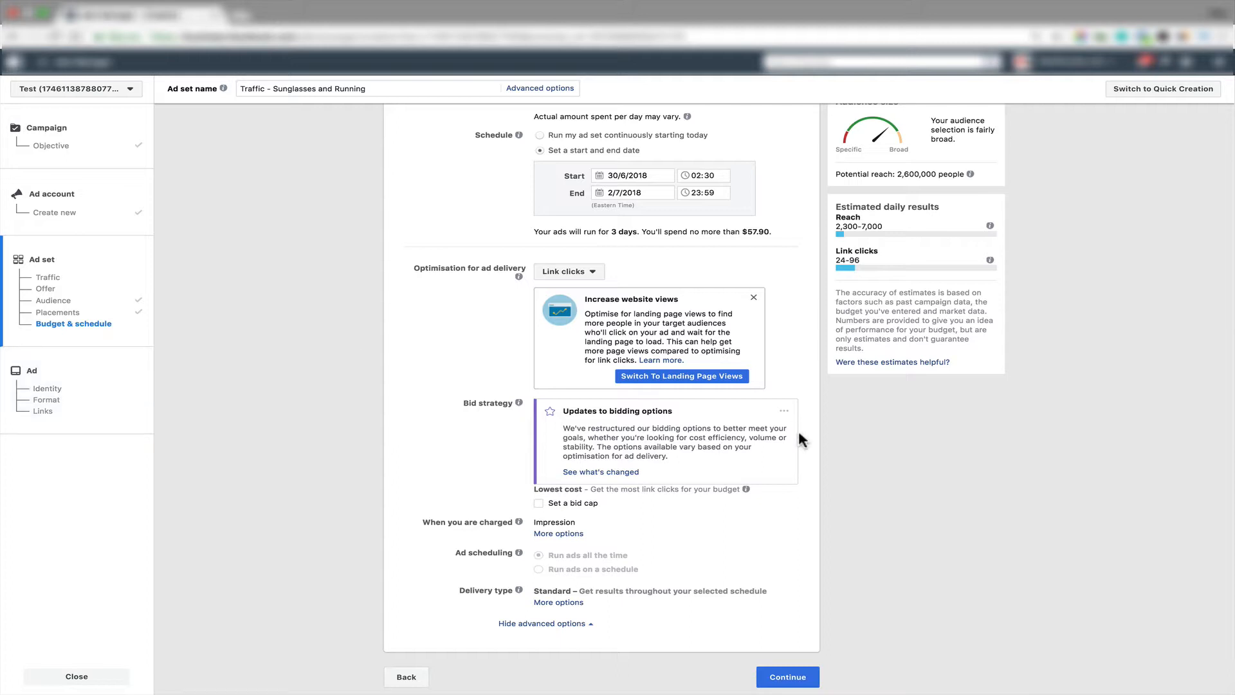
{"action": "left_click", "coordinate": [788, 678]}
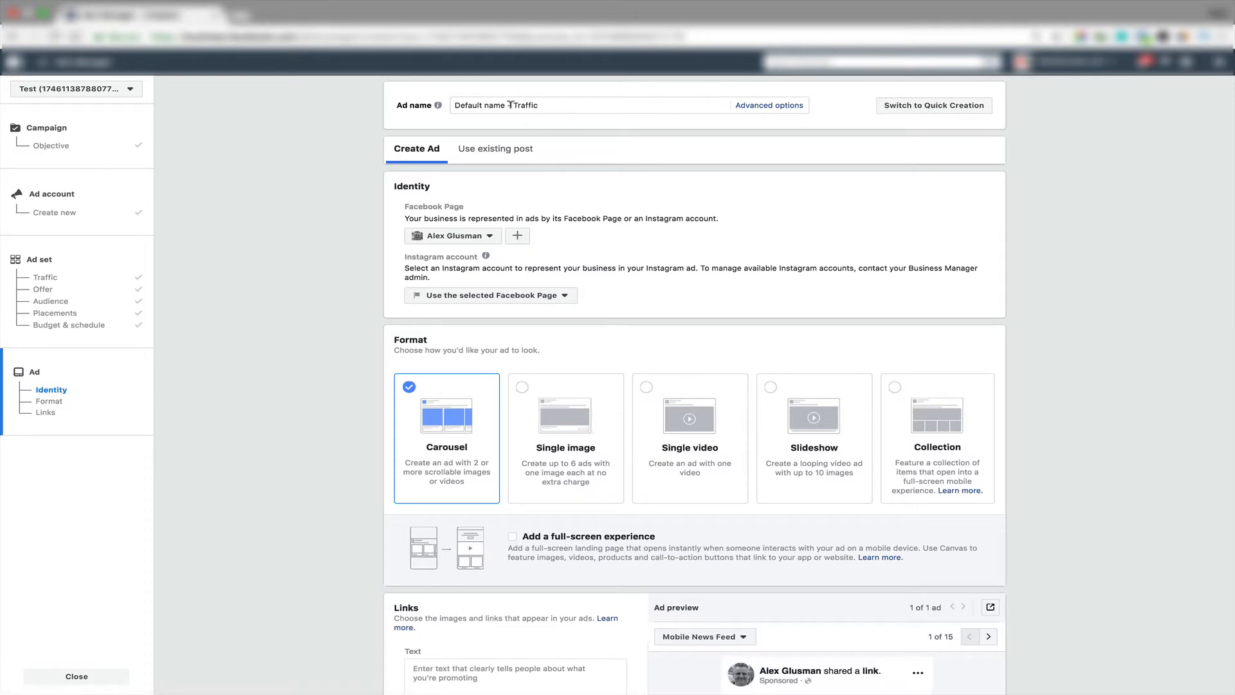
Step: Rename the ad as Traffic - Sunglasses and Running - Woman with Glasses
{"action": "left_click_drag", "start_coordinate": [511, 104], "coordinate": [425, 105]}
{"action": "key", "text": "BackSpace"}
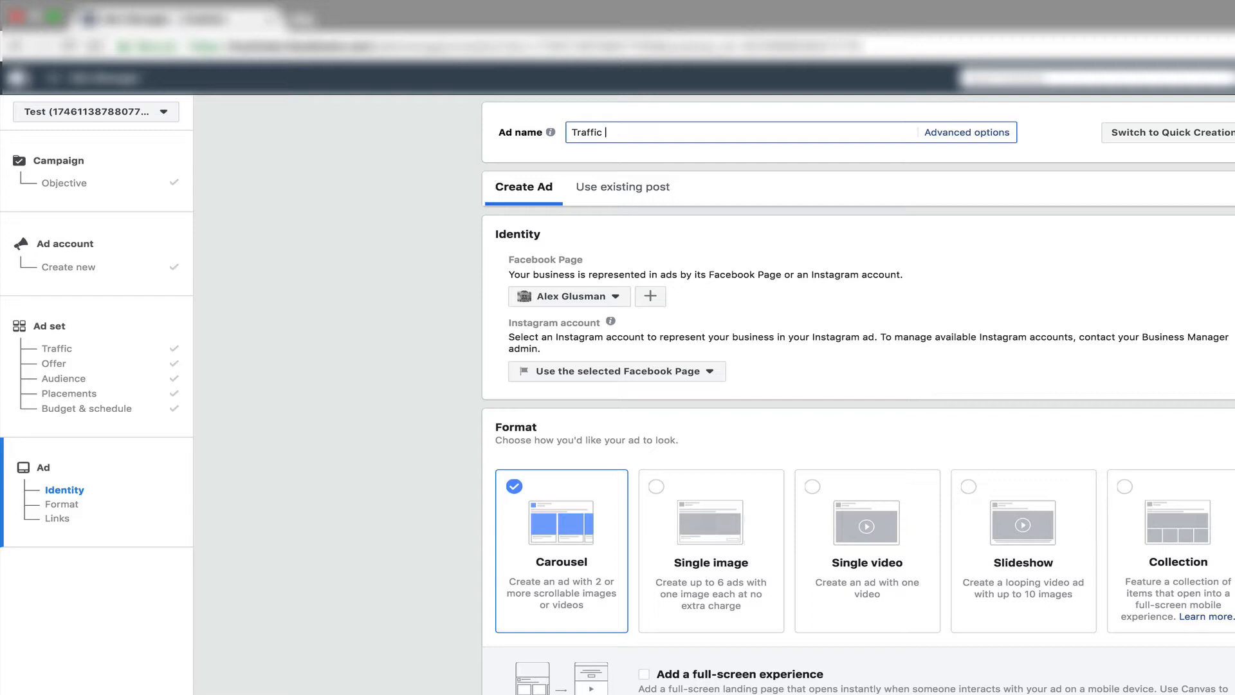
{"action": "type", "text": "- Sunglasses and Running"}
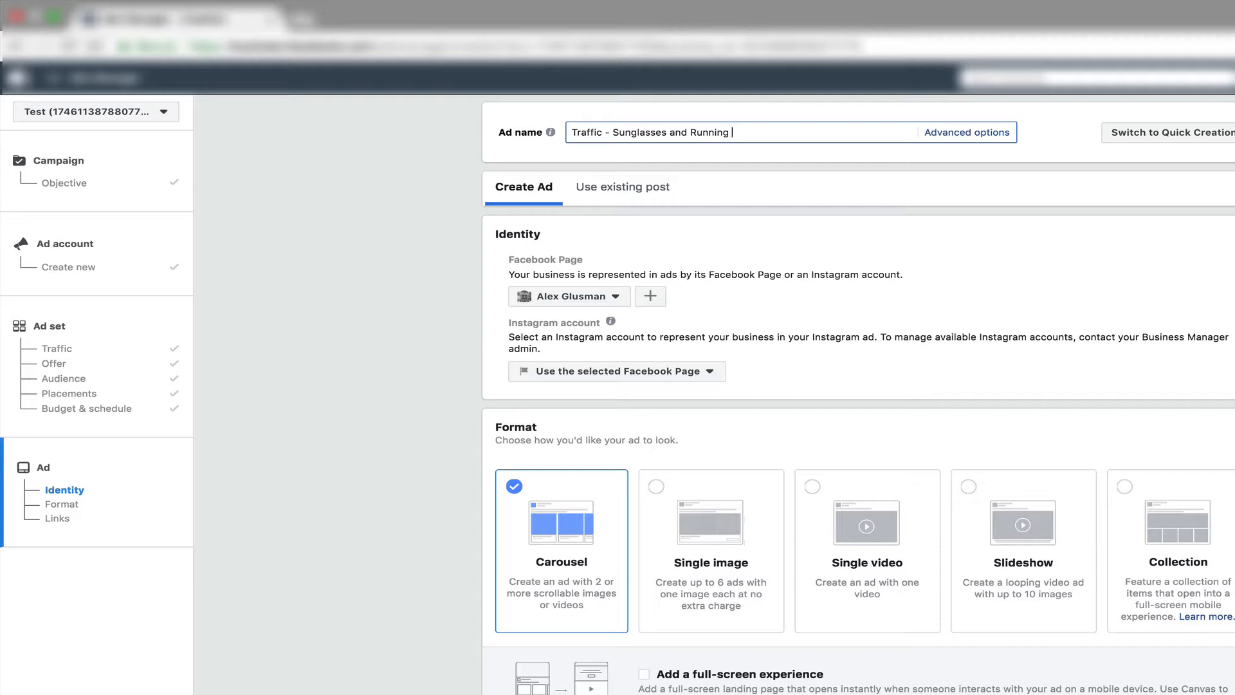
{"action": "type", "text": " - Woman with Glasses"}
Step: Review the ad's identity settings, and choose the Single image format
{"action": "mouse_move", "coordinate": [612, 319]}
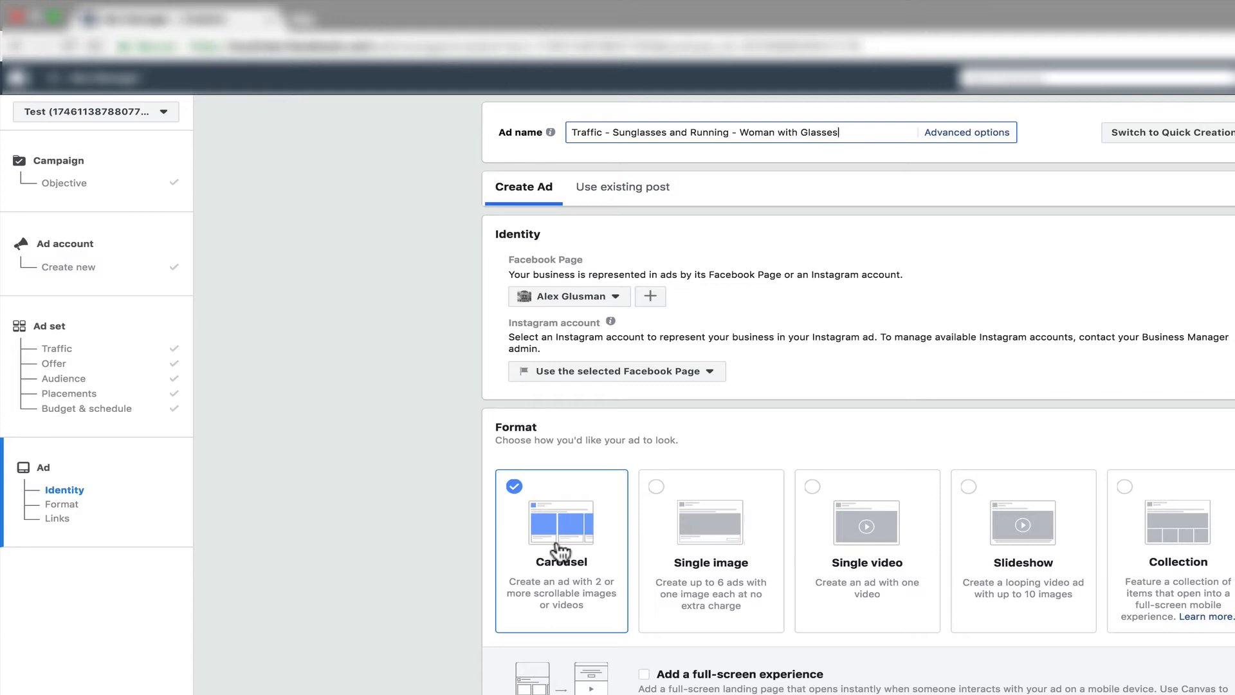
{"action": "scroll", "coordinate": [559, 551], "scroll_direction": "down", "scroll_amount": 2}
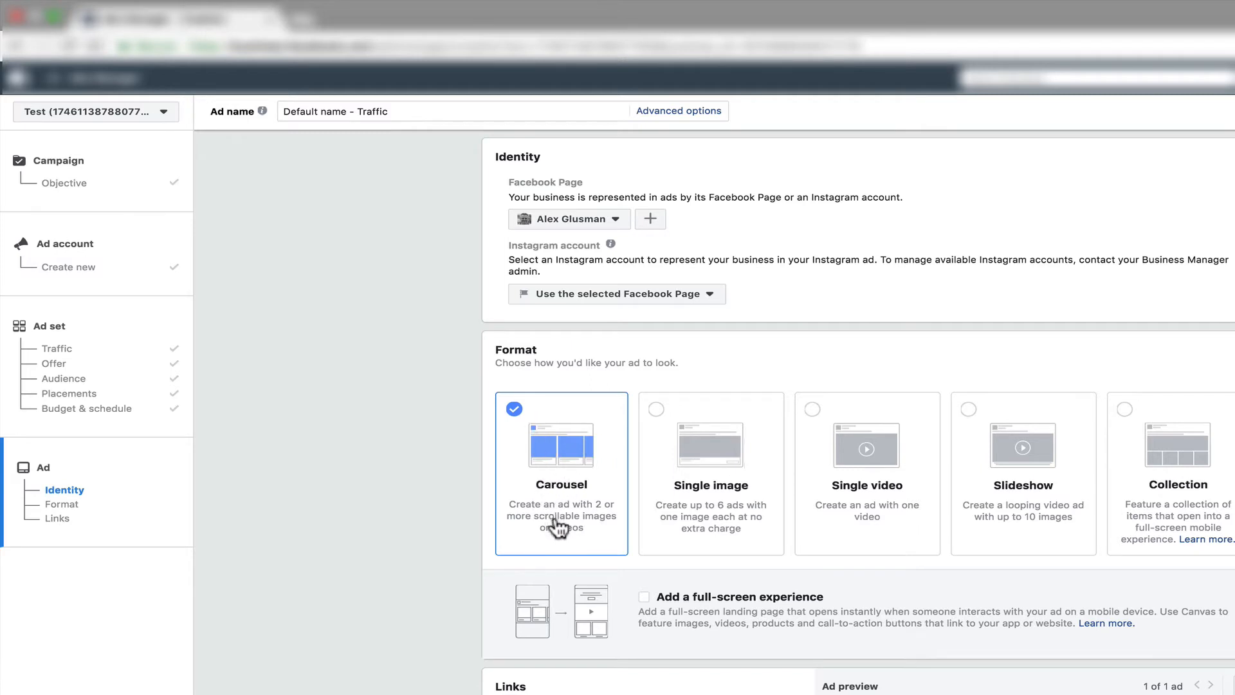
{"action": "left_click", "coordinate": [692, 515]}
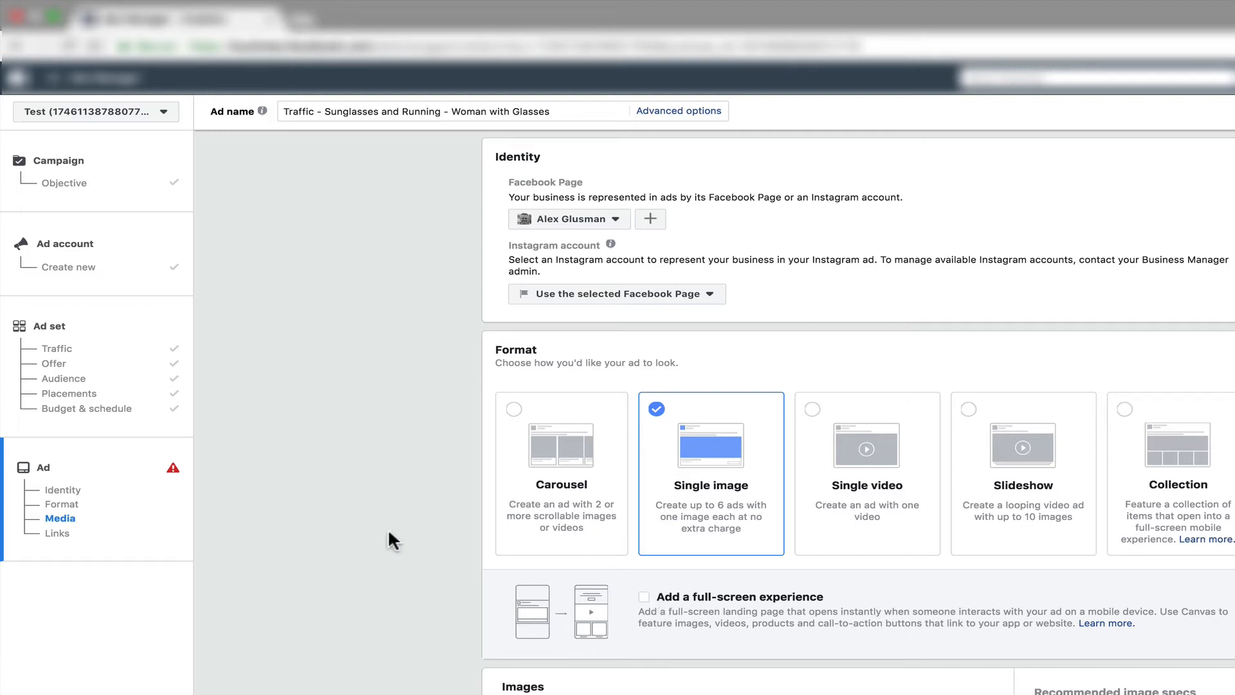
Step: Upload the picture of the woman wearing sunglasses from the computer as the ad's image, and check it in the preview
{"action": "scroll", "coordinate": [388, 532], "scroll_direction": "down", "scroll_amount": 3}
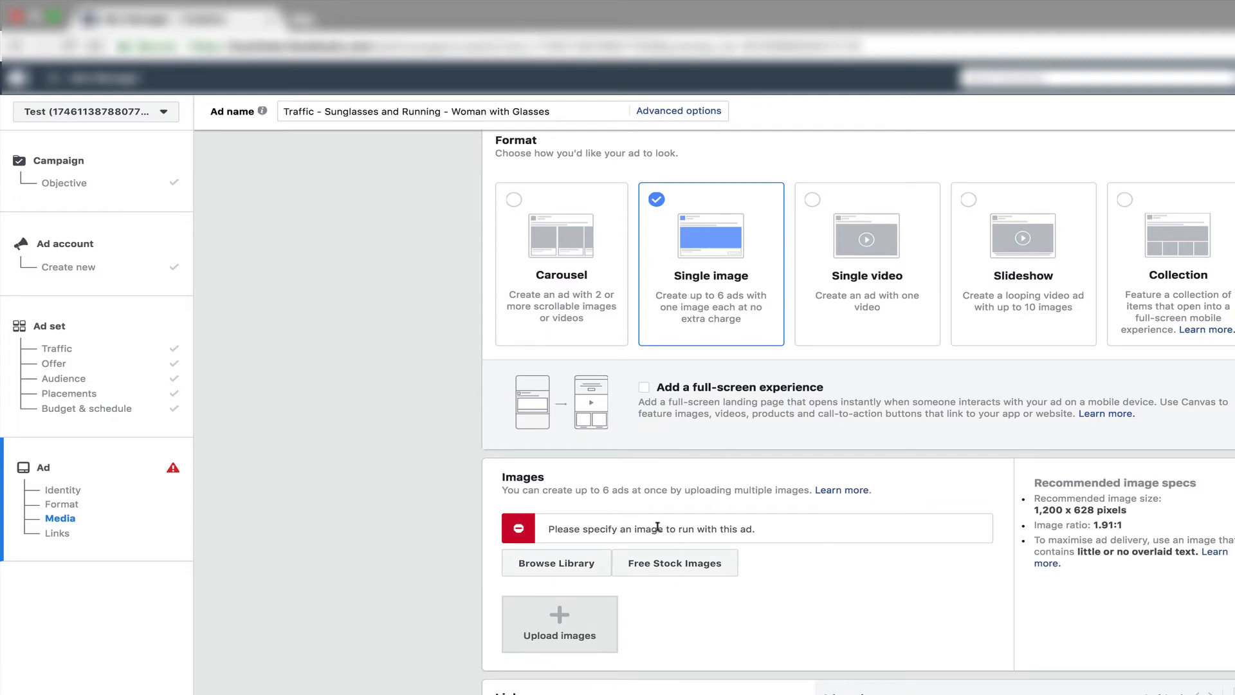
{"action": "left_click", "coordinate": [554, 620]}
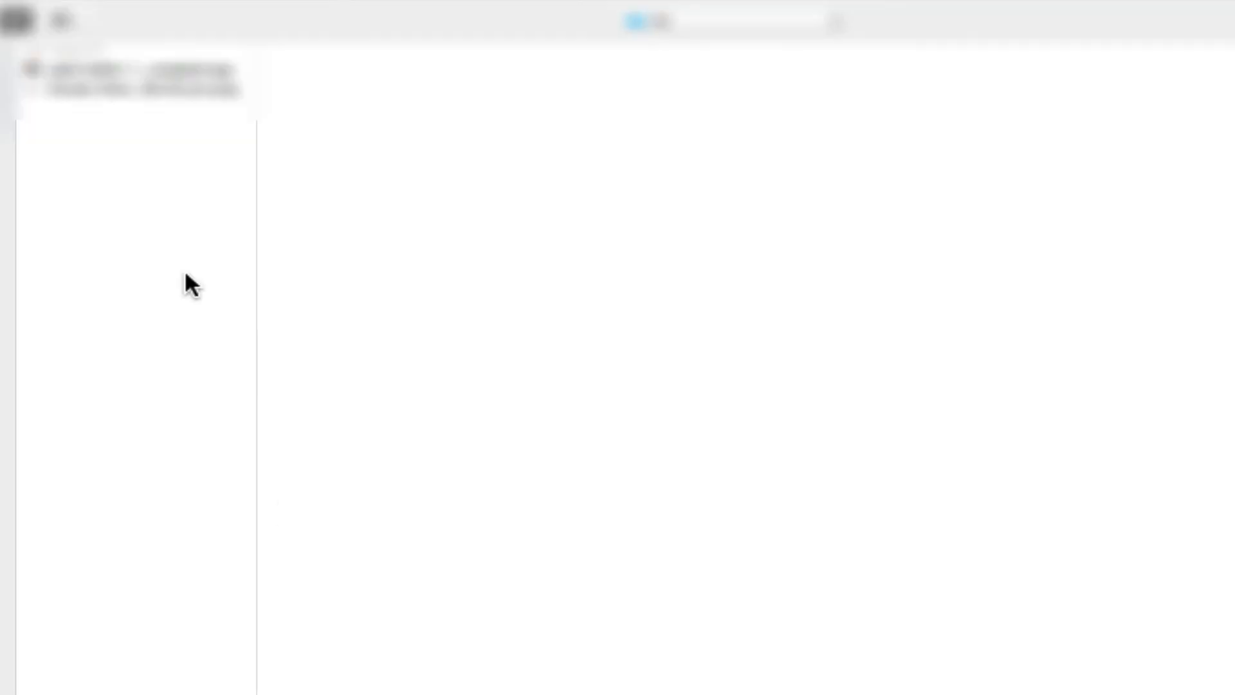
{"action": "double_click", "coordinate": [135, 80]}
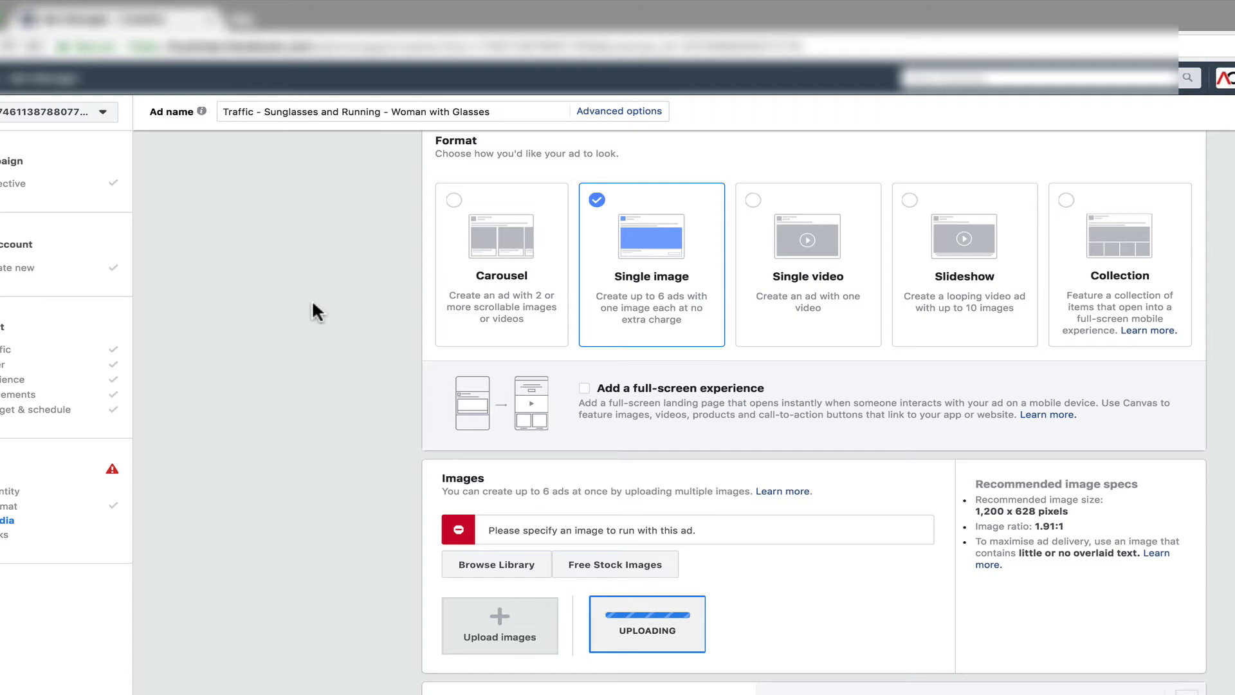
{"action": "left_click", "coordinate": [312, 303]}
{"action": "scroll", "coordinate": [312, 300], "scroll_direction": "down", "scroll_amount": 3}
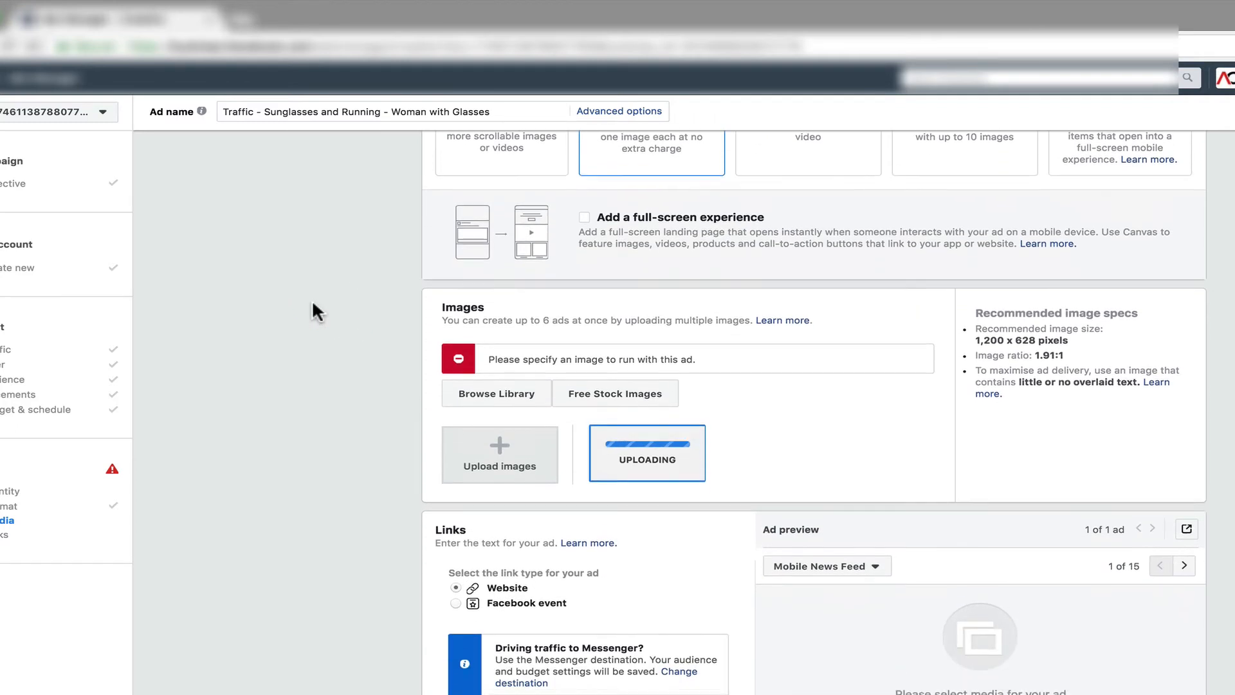
{"action": "scroll", "coordinate": [312, 299], "scroll_direction": "down", "scroll_amount": 2}
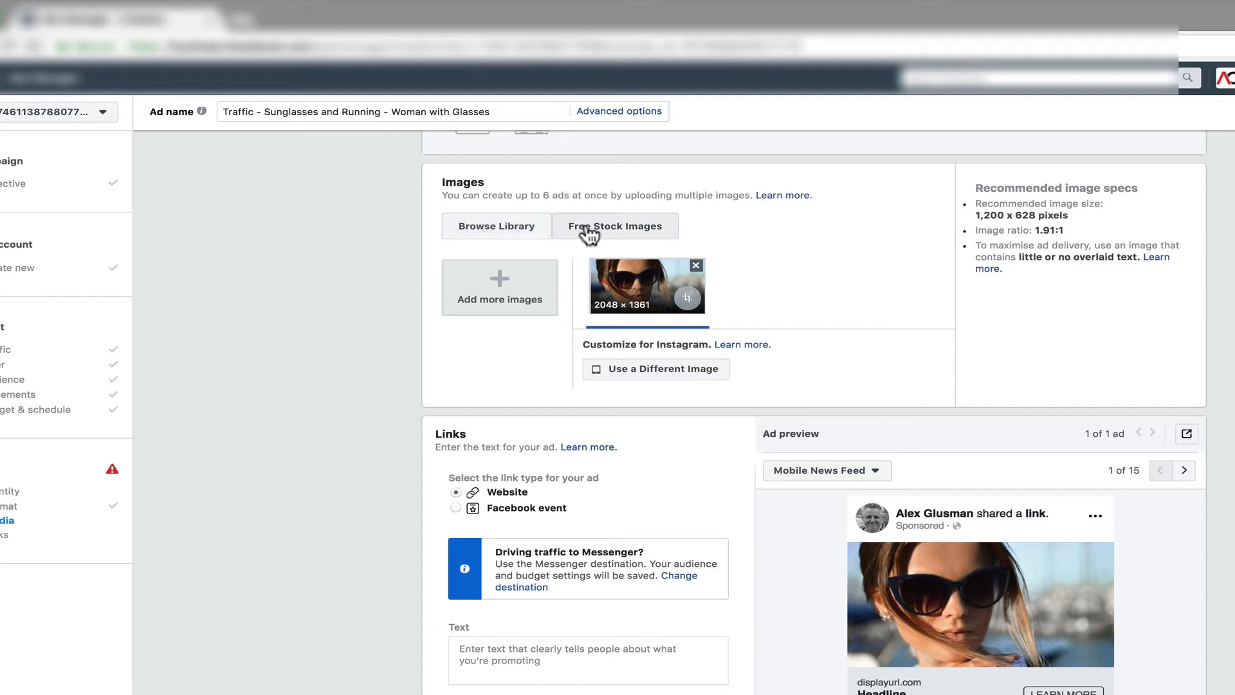
Step: Keep Website as the ad's link type, and enter the advertiser's own site as the website URL
{"action": "scroll", "coordinate": [395, 271], "scroll_direction": "down", "scroll_amount": 2}
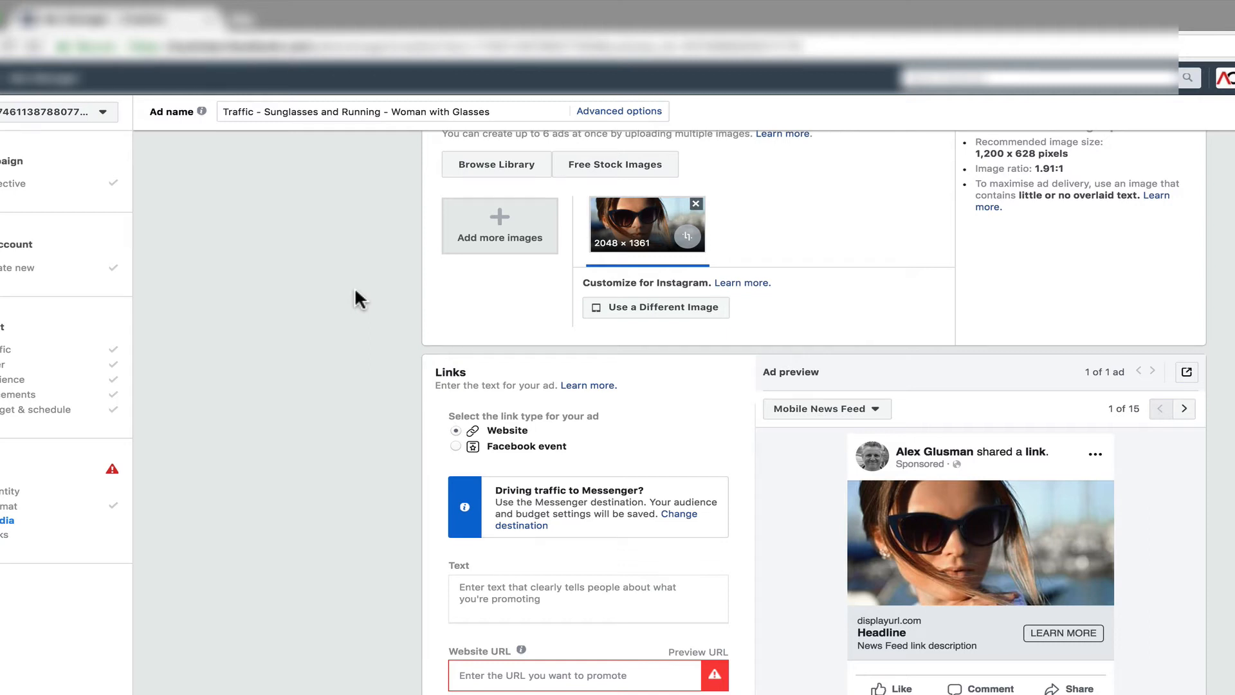
{"action": "scroll", "coordinate": [355, 291], "scroll_direction": "down", "scroll_amount": 3}
{"action": "scroll", "coordinate": [354, 287], "scroll_direction": "up", "scroll_amount": 1}
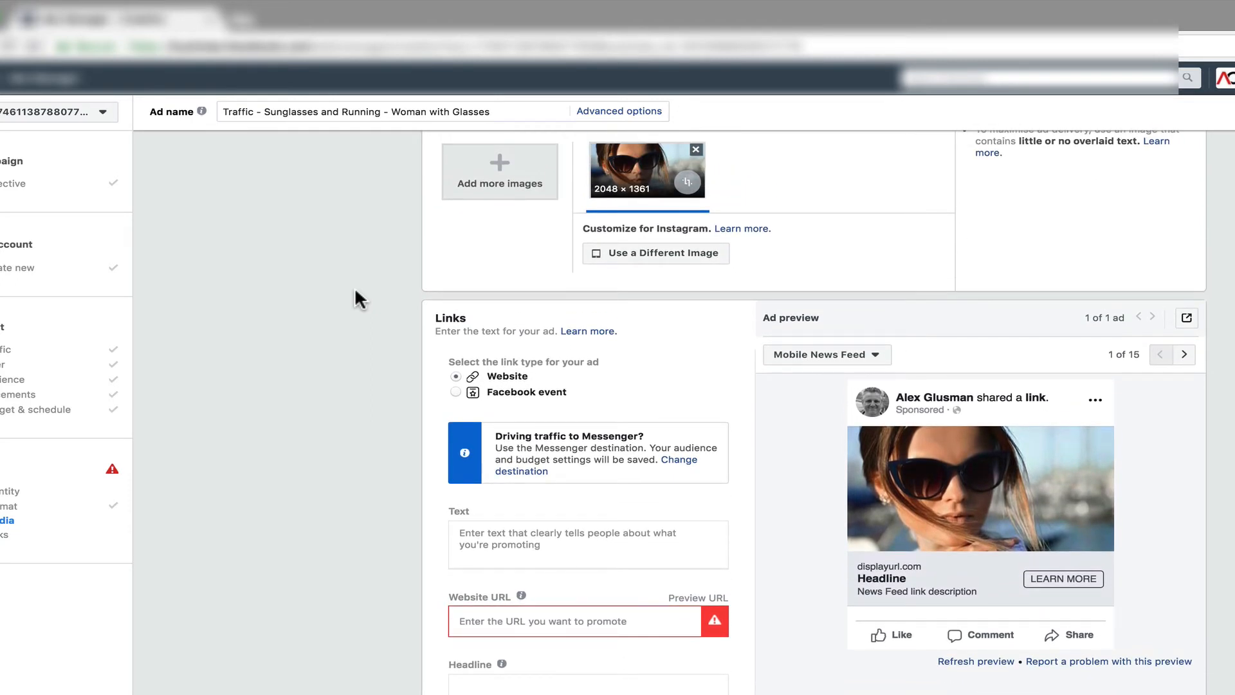
{"action": "scroll", "coordinate": [363, 315], "scroll_direction": "down", "scroll_amount": 3}
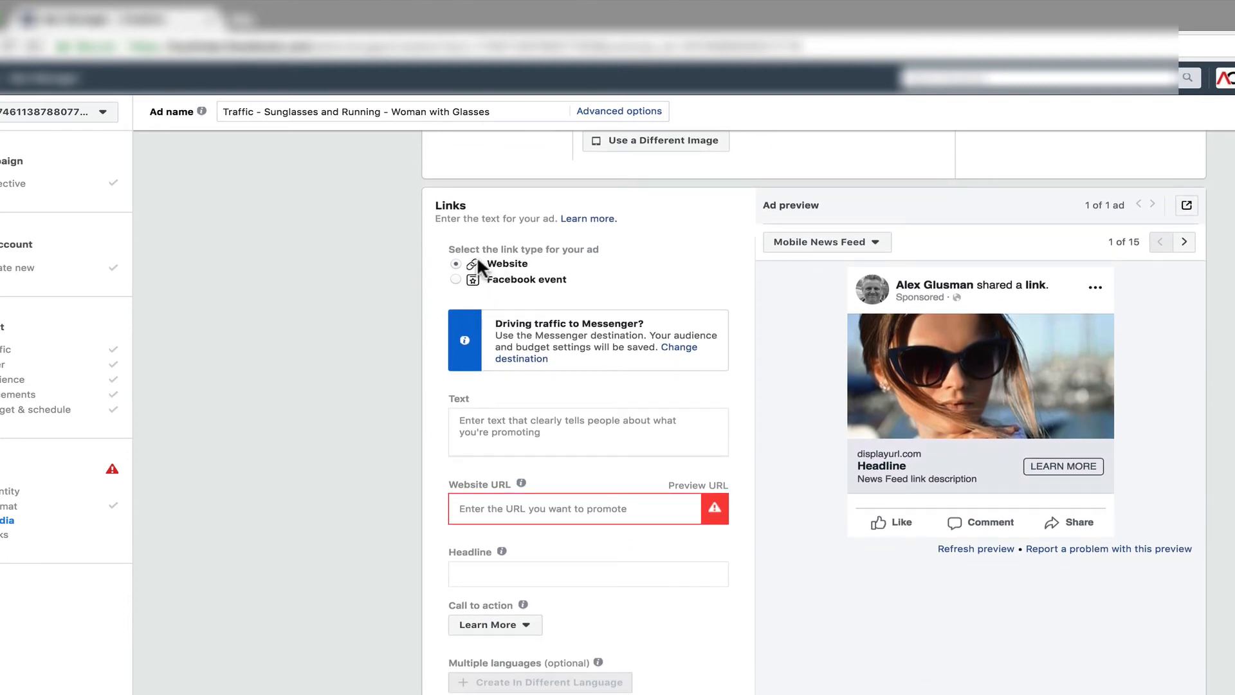
{"action": "left_click", "coordinate": [523, 506]}
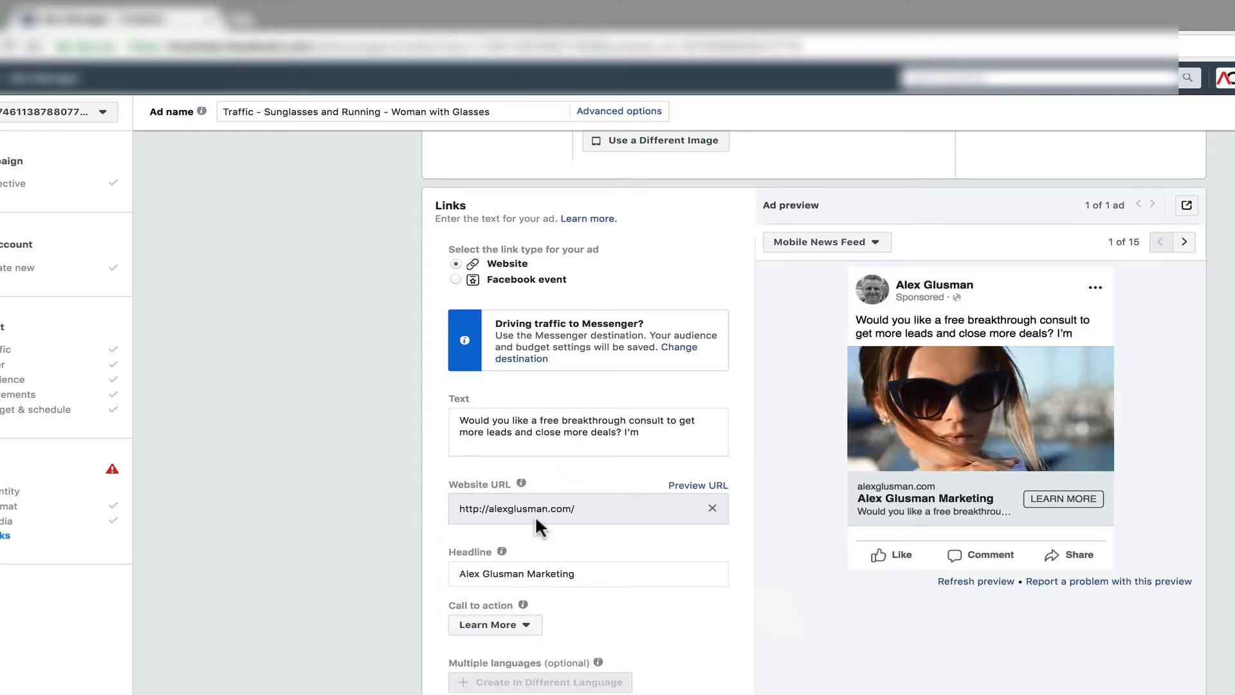
{"action": "triple_click", "coordinate": [644, 433]}
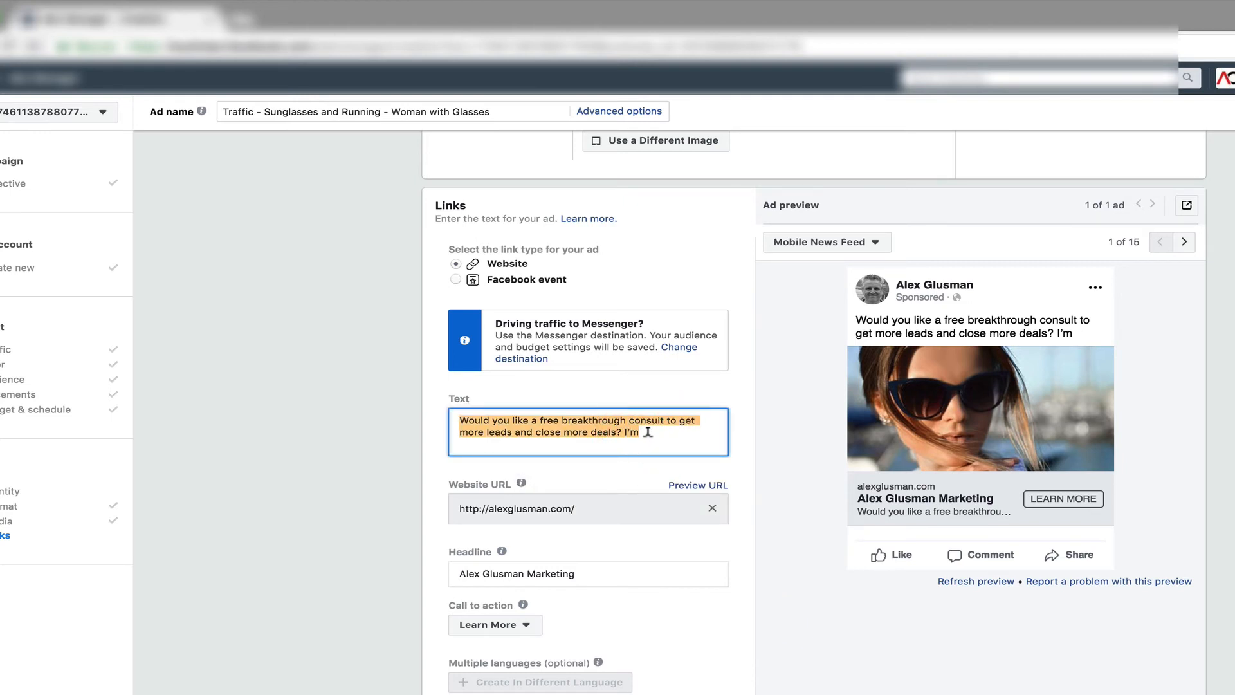
Step: Look through the available ad preview placements, and view the ad as Feature phone and Desktop News Feed
{"action": "left_click", "coordinate": [808, 248]}
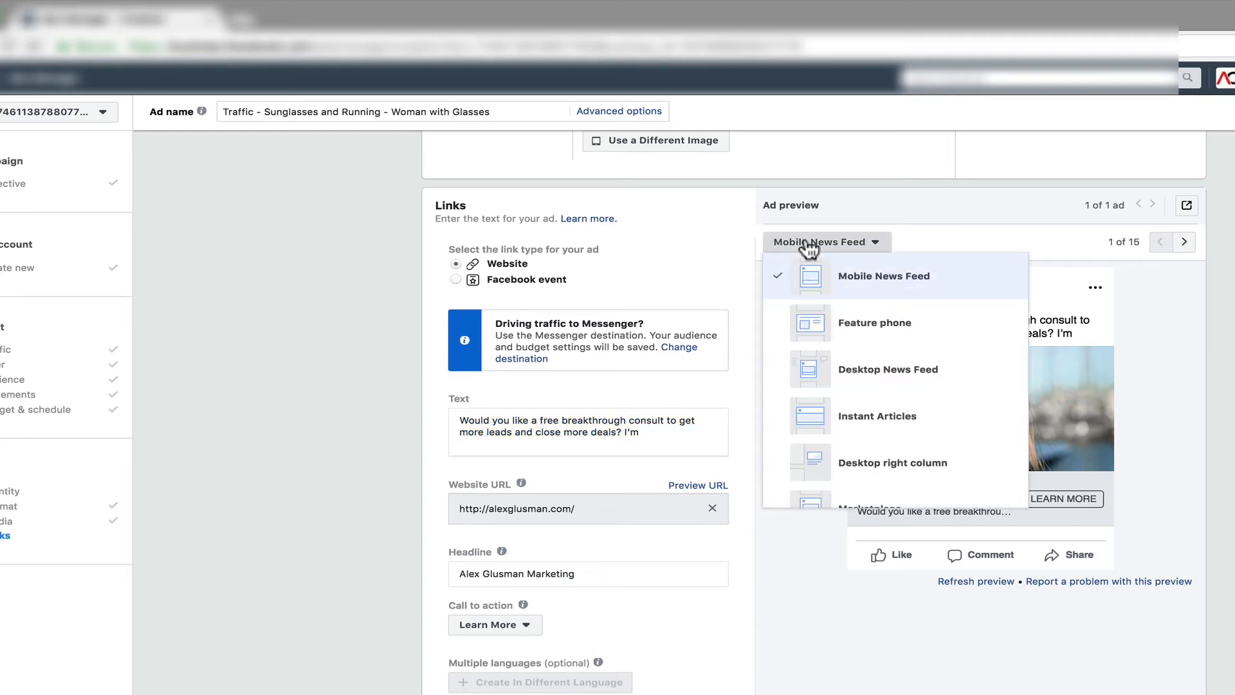
{"action": "scroll", "coordinate": [809, 366], "scroll_direction": "down", "scroll_amount": 8}
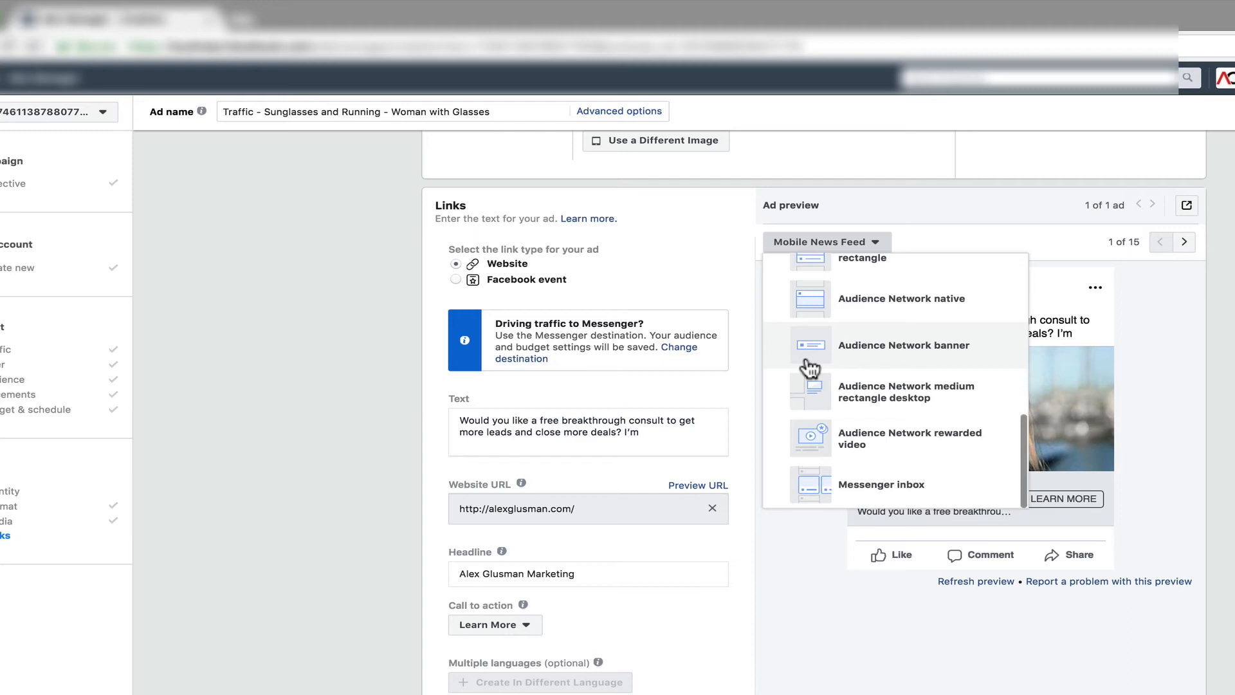
{"action": "scroll", "coordinate": [809, 366], "scroll_direction": "up", "scroll_amount": 7}
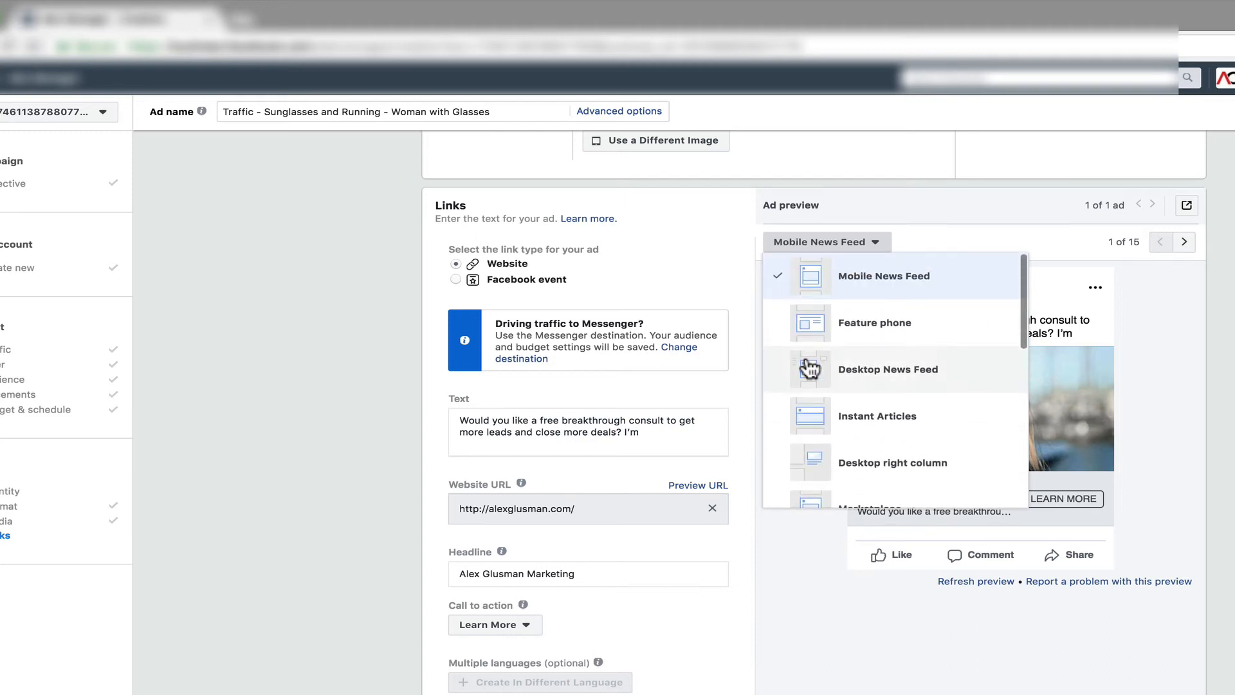
{"action": "scroll", "coordinate": [810, 367], "scroll_direction": "down", "scroll_amount": 7}
{"action": "scroll", "coordinate": [810, 367], "scroll_direction": "up", "scroll_amount": 7}
{"action": "left_click", "coordinate": [1064, 233]}
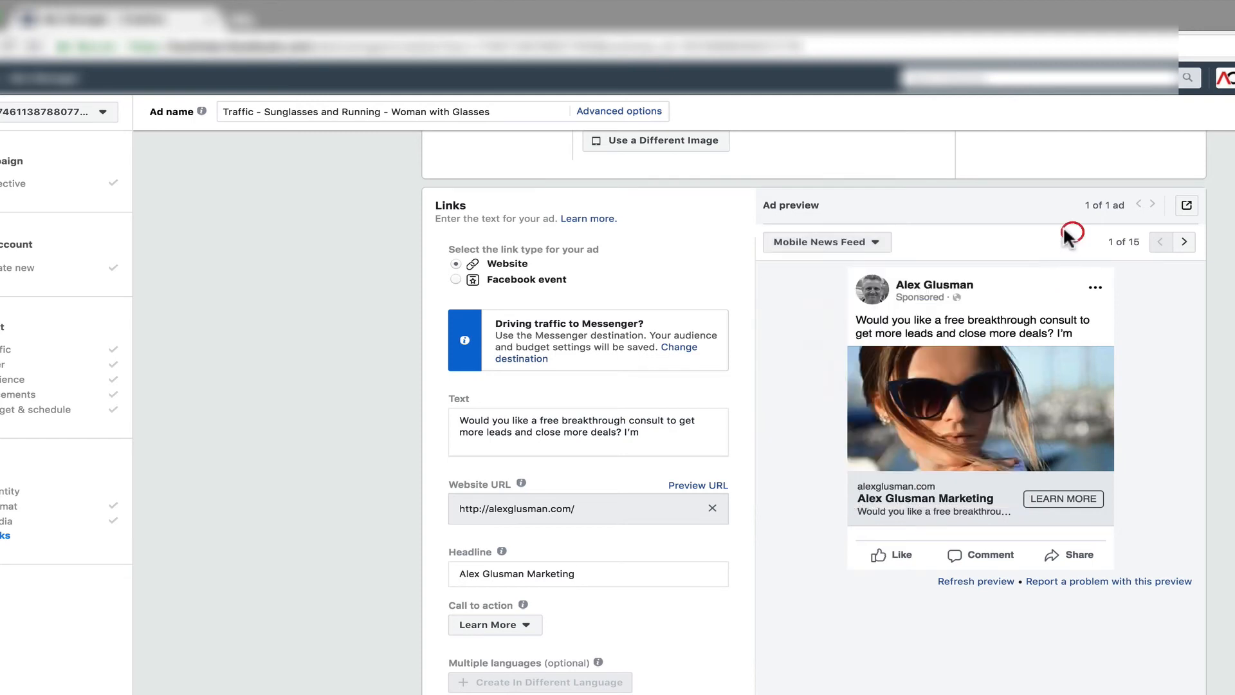
{"action": "left_click", "coordinate": [1186, 243]}
{"action": "left_click", "coordinate": [1186, 243]}
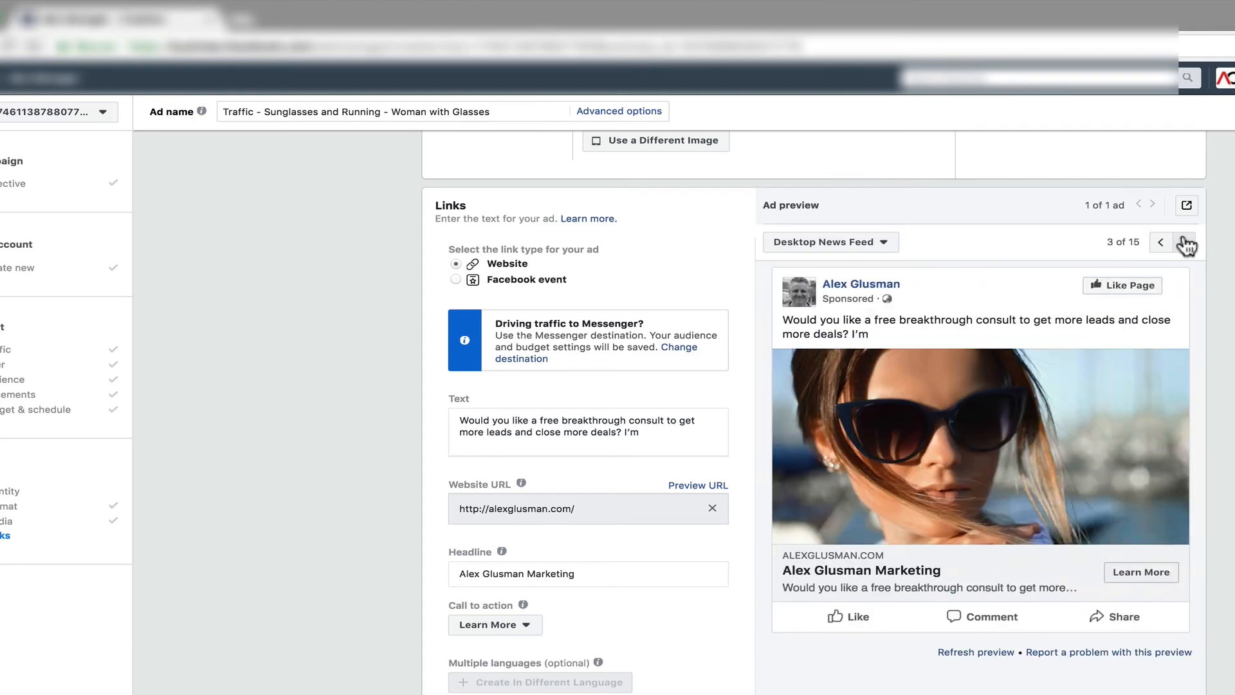
Step: Preview the ad in the Instagram feed placement, and return the preview to Mobile News Feed
{"action": "left_click", "coordinate": [886, 243]}
{"action": "scroll", "coordinate": [896, 462], "scroll_direction": "down", "scroll_amount": 1}
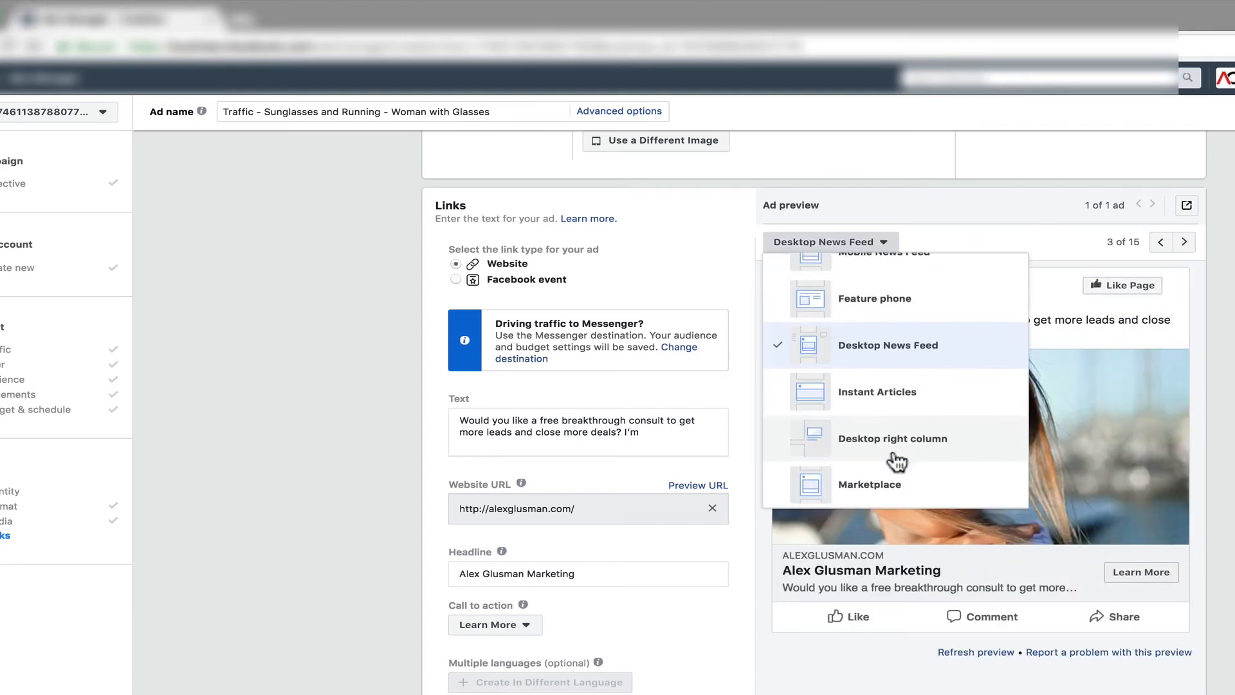
{"action": "scroll", "coordinate": [896, 461], "scroll_direction": "down", "scroll_amount": 3}
{"action": "left_click", "coordinate": [896, 380]}
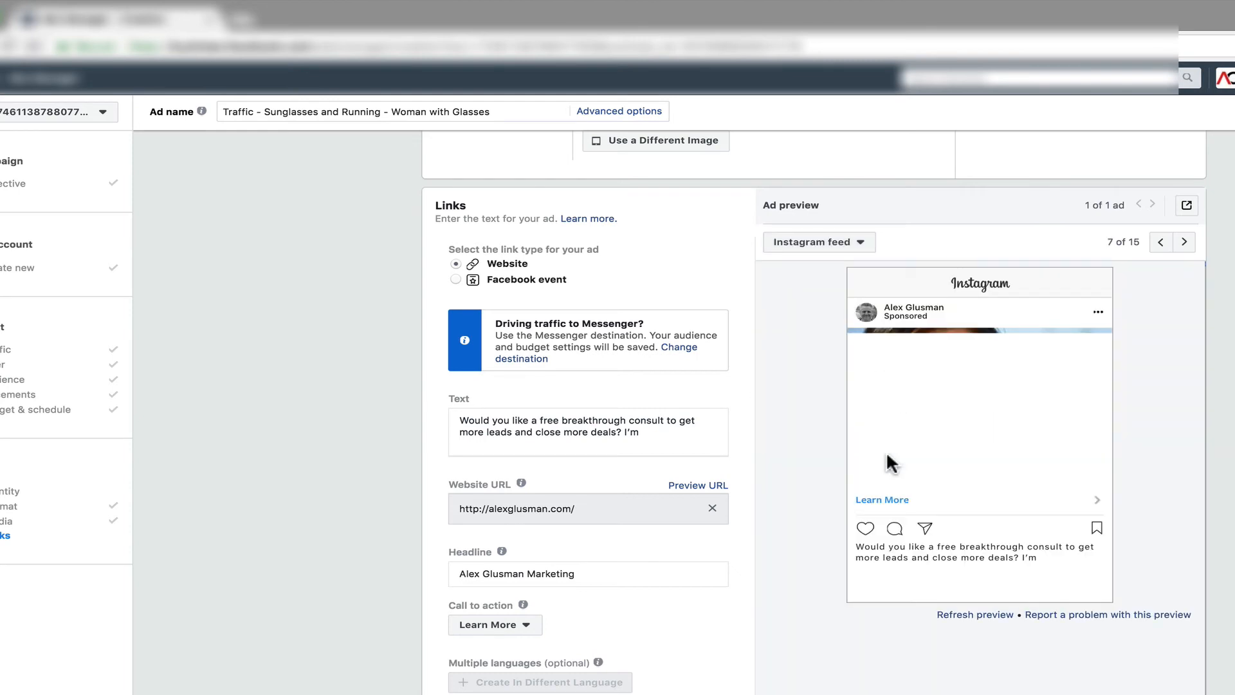
{"action": "scroll", "coordinate": [886, 451], "scroll_direction": "up", "scroll_amount": 1}
{"action": "left_click", "coordinate": [824, 305]}
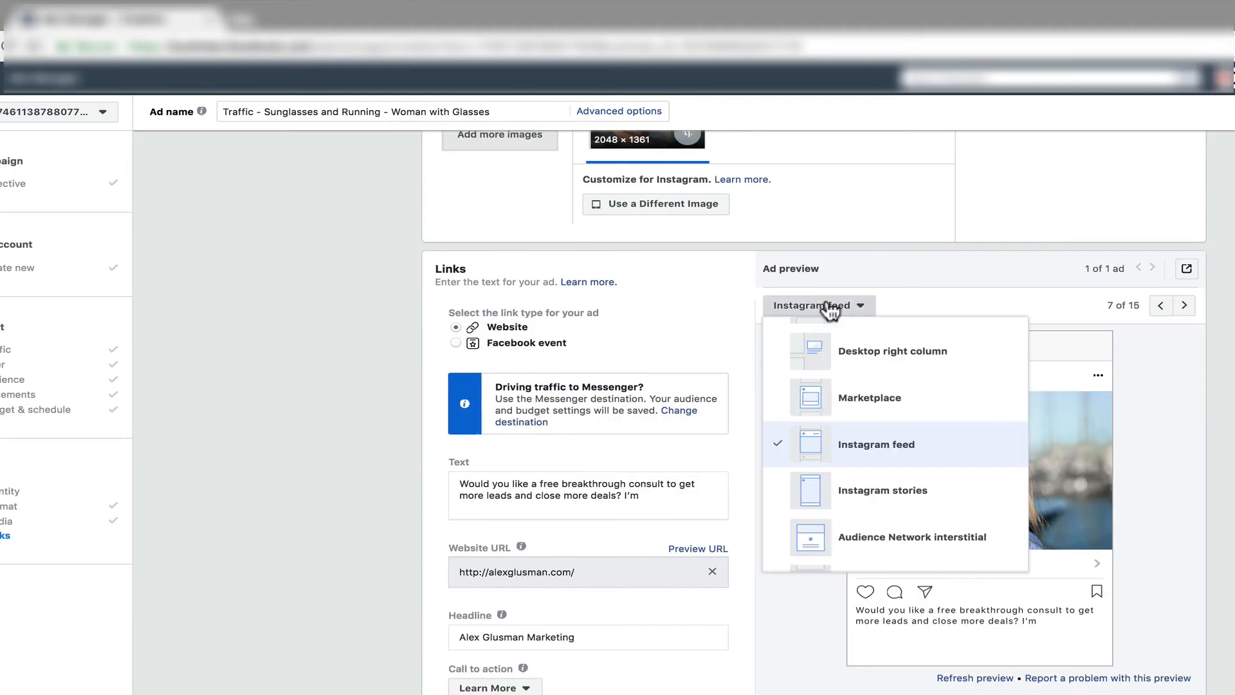
{"action": "scroll", "coordinate": [834, 363], "scroll_direction": "up", "scroll_amount": 2}
{"action": "scroll", "coordinate": [834, 363], "scroll_direction": "up", "scroll_amount": 2}
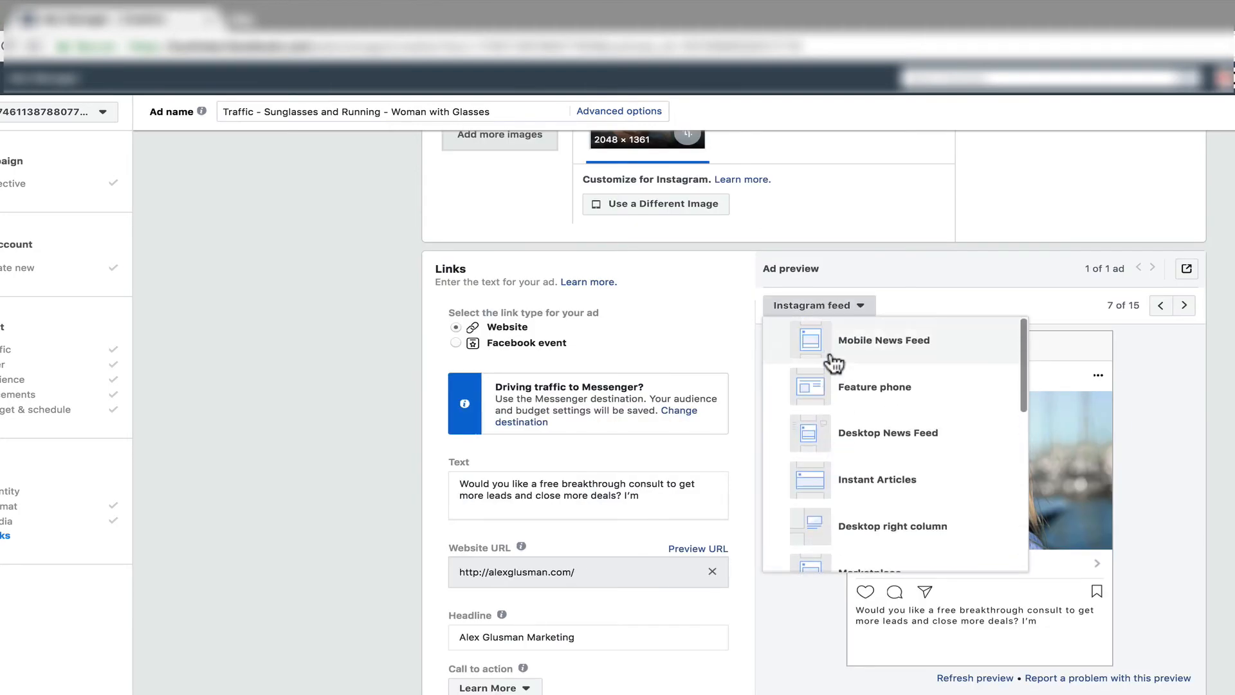
{"action": "left_click", "coordinate": [865, 347]}
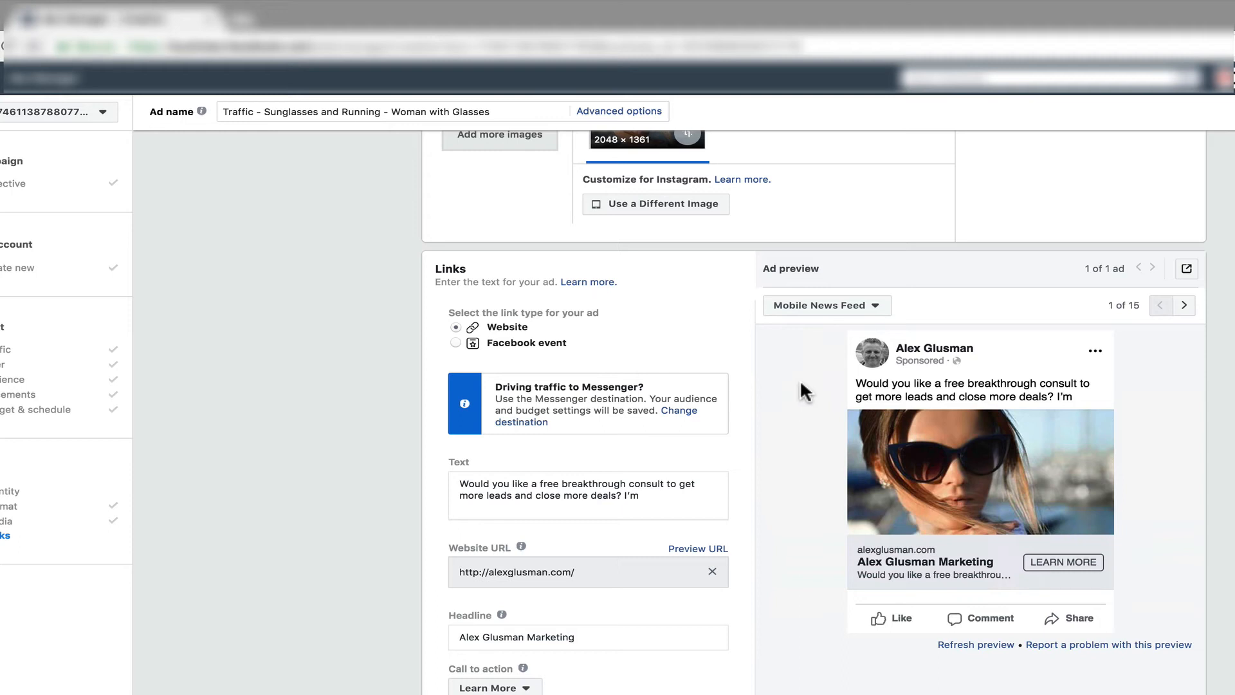
Step: Replace the ad text with "Luxury-brand style and quality sunglasses at half the price!" and, as a separate paragraph, "Available now but only for a limited time."
{"action": "scroll", "coordinate": [800, 379], "scroll_direction": "down", "scroll_amount": 3}
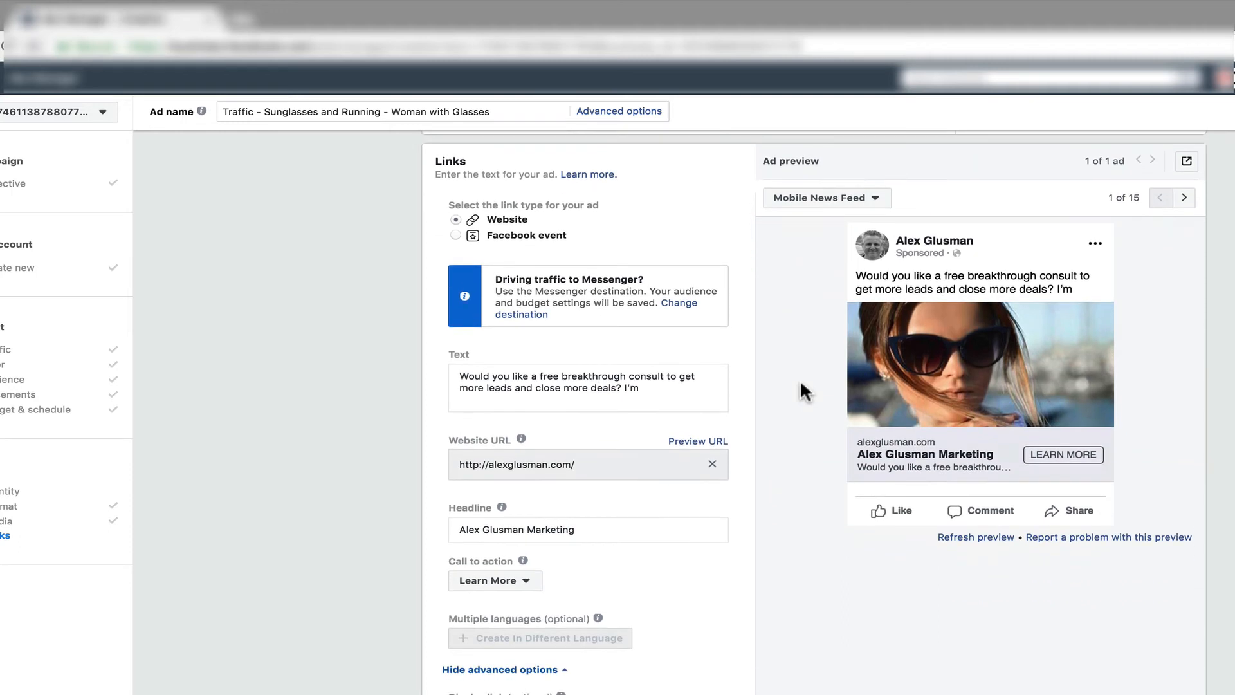
{"action": "triple_click", "coordinate": [647, 387]}
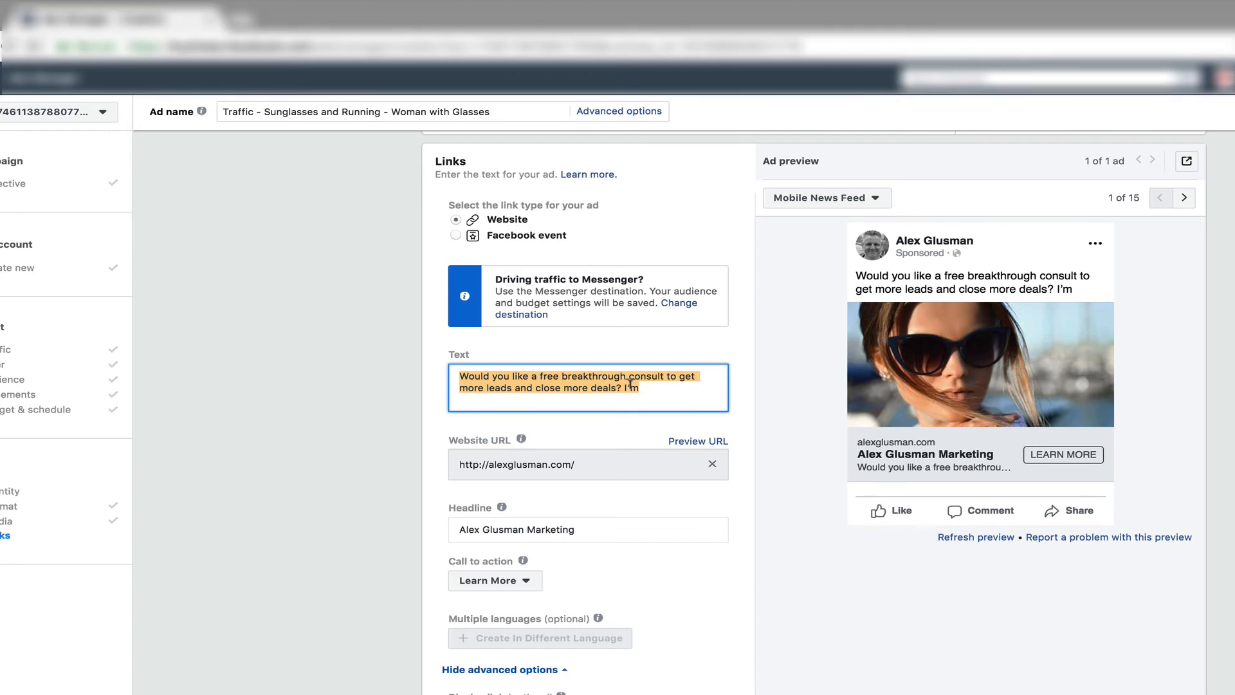
{"action": "type", "text": "Luxury-brand style and quality sunglasses at half the price!  Available now but only for a limited time."}
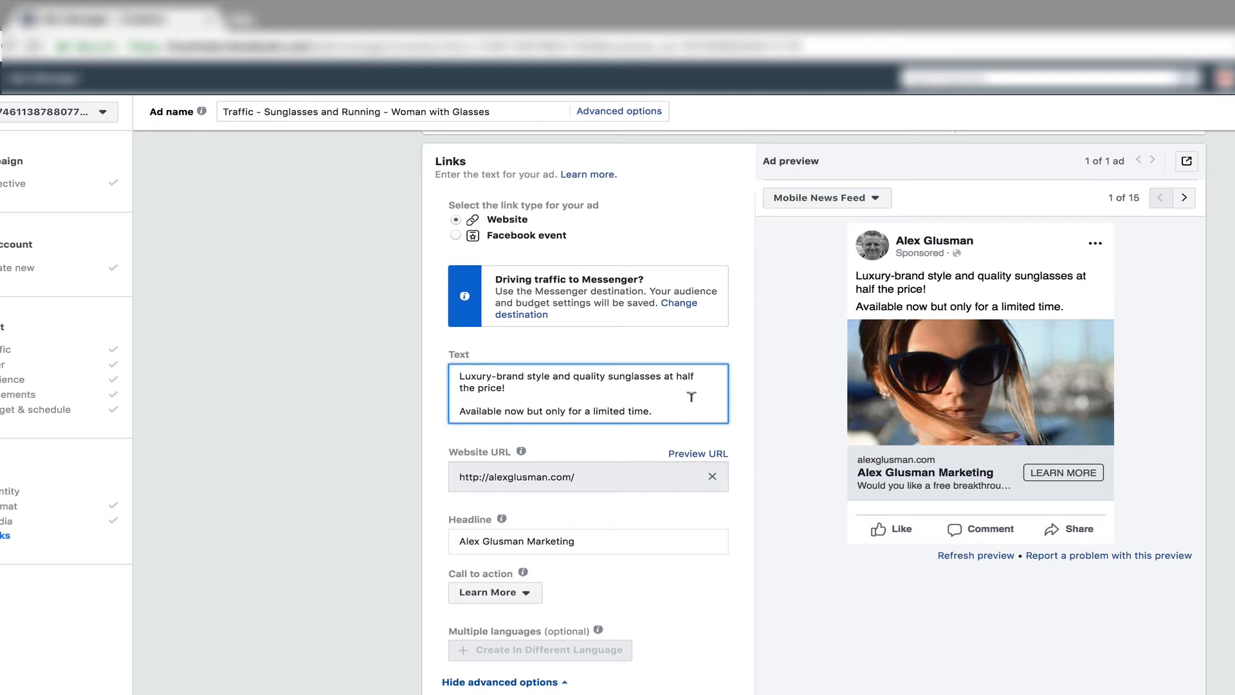
Step: Change the ad's headline to "Sunglasses Galore"
{"action": "scroll", "coordinate": [691, 396], "scroll_direction": "down", "scroll_amount": 1}
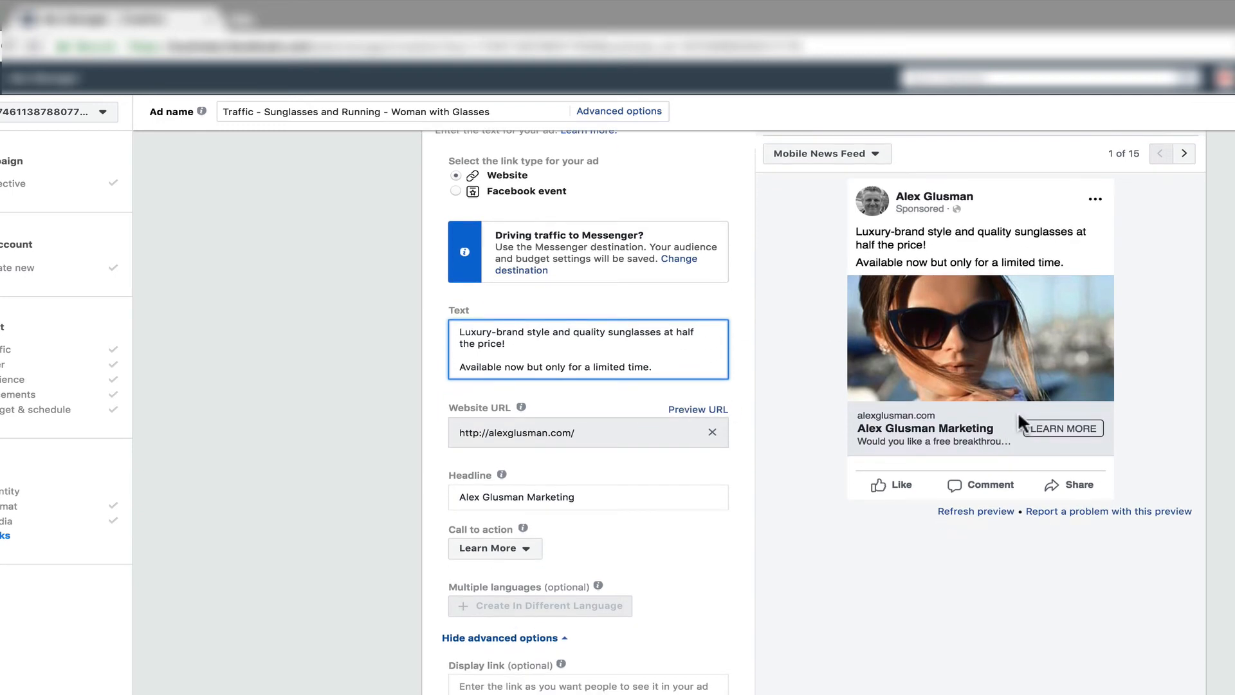
{"action": "triple_click", "coordinate": [576, 497]}
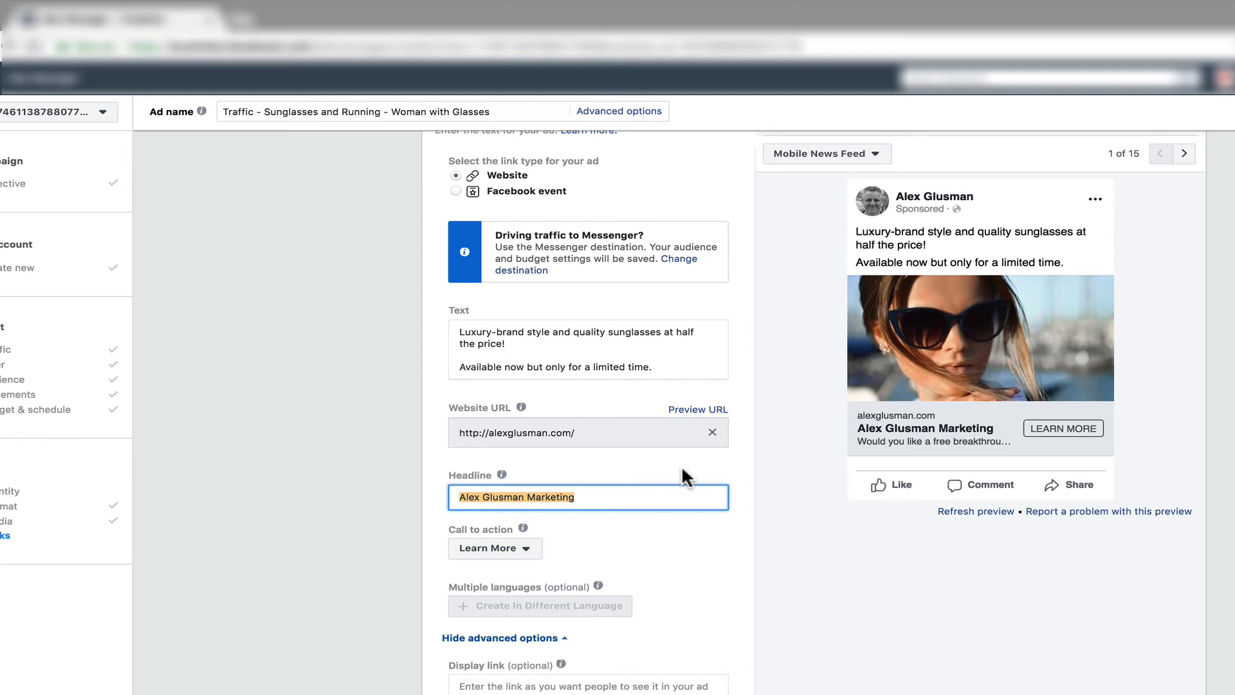
{"action": "type", "text": "Sungla"}
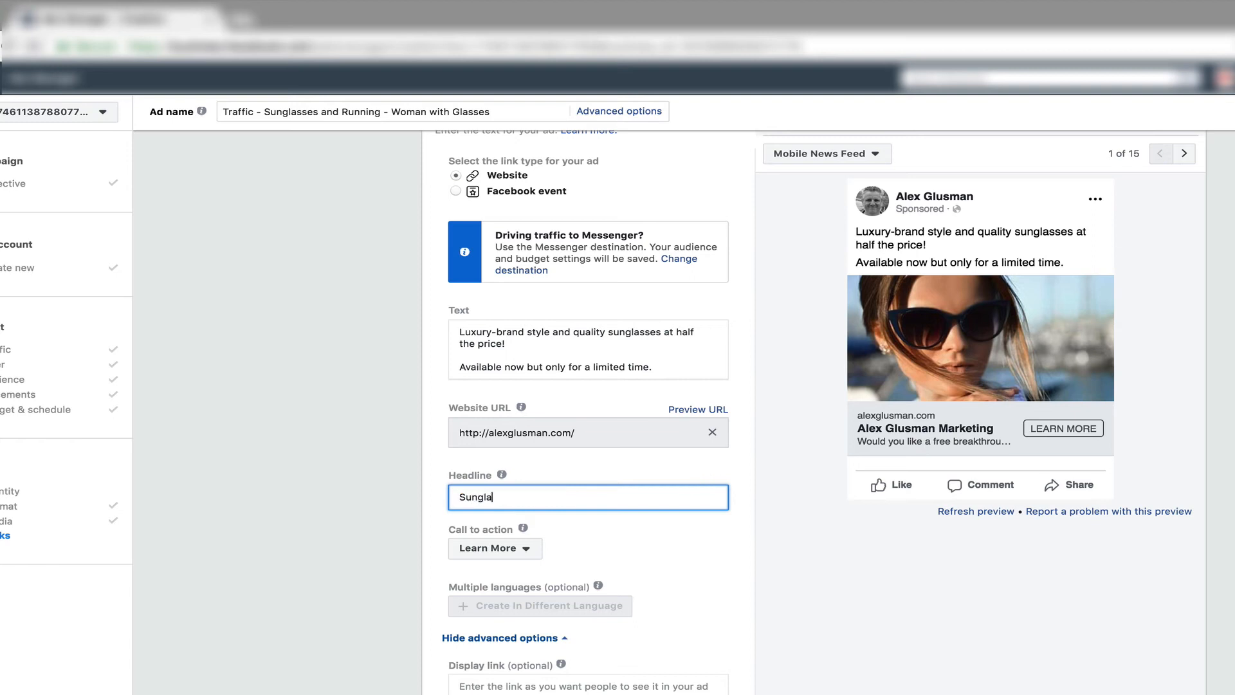
{"action": "type", "text": "sses Galore"}
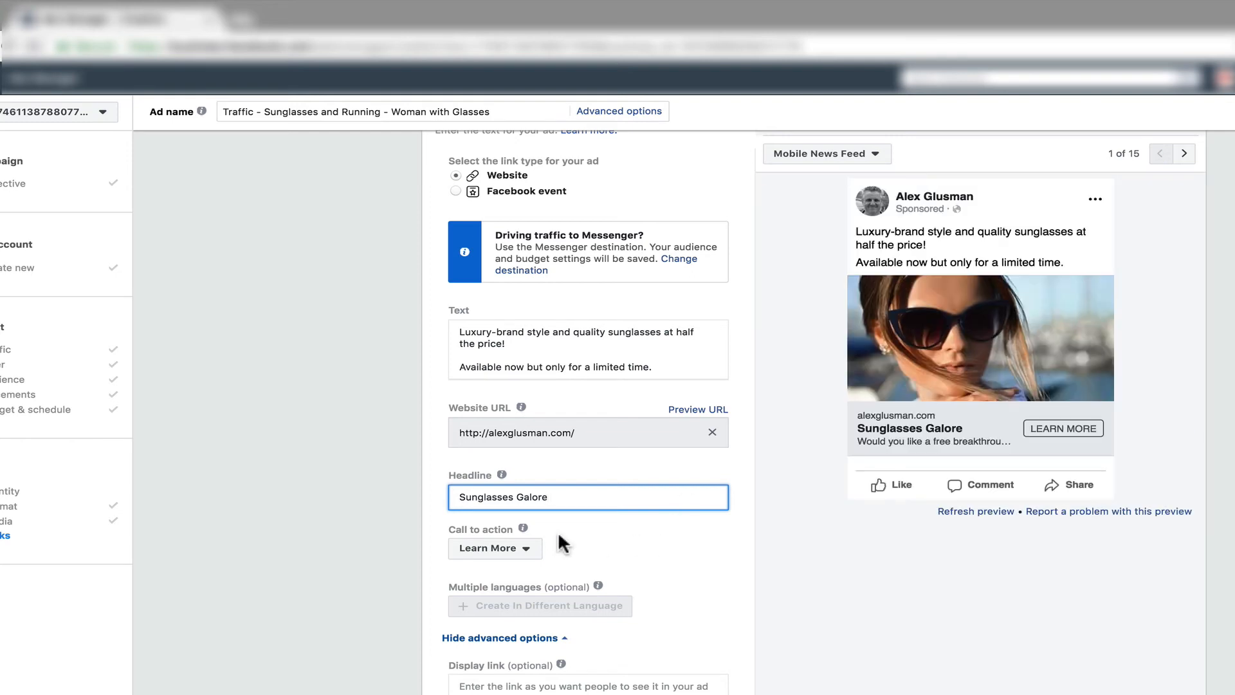
Step: Review the available call-to-action options for the ad, and set it to Shop Now
{"action": "left_click", "coordinate": [520, 546]}
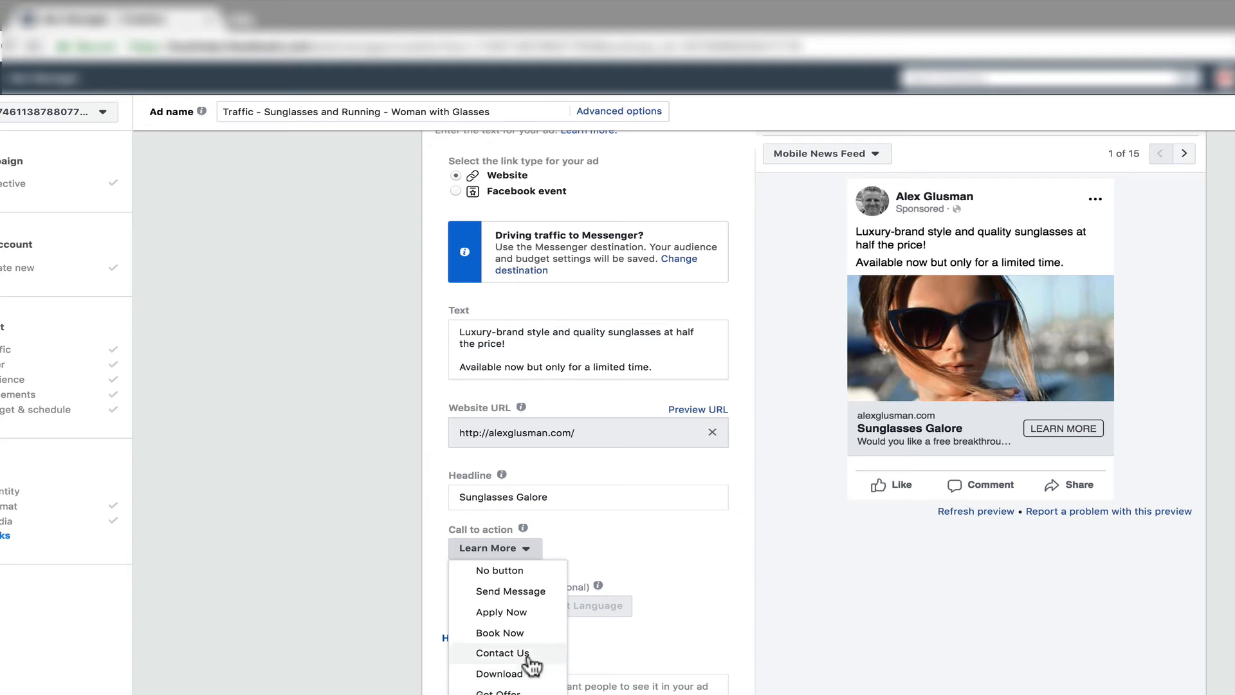
{"action": "scroll", "coordinate": [537, 643], "scroll_direction": "down", "scroll_amount": 2}
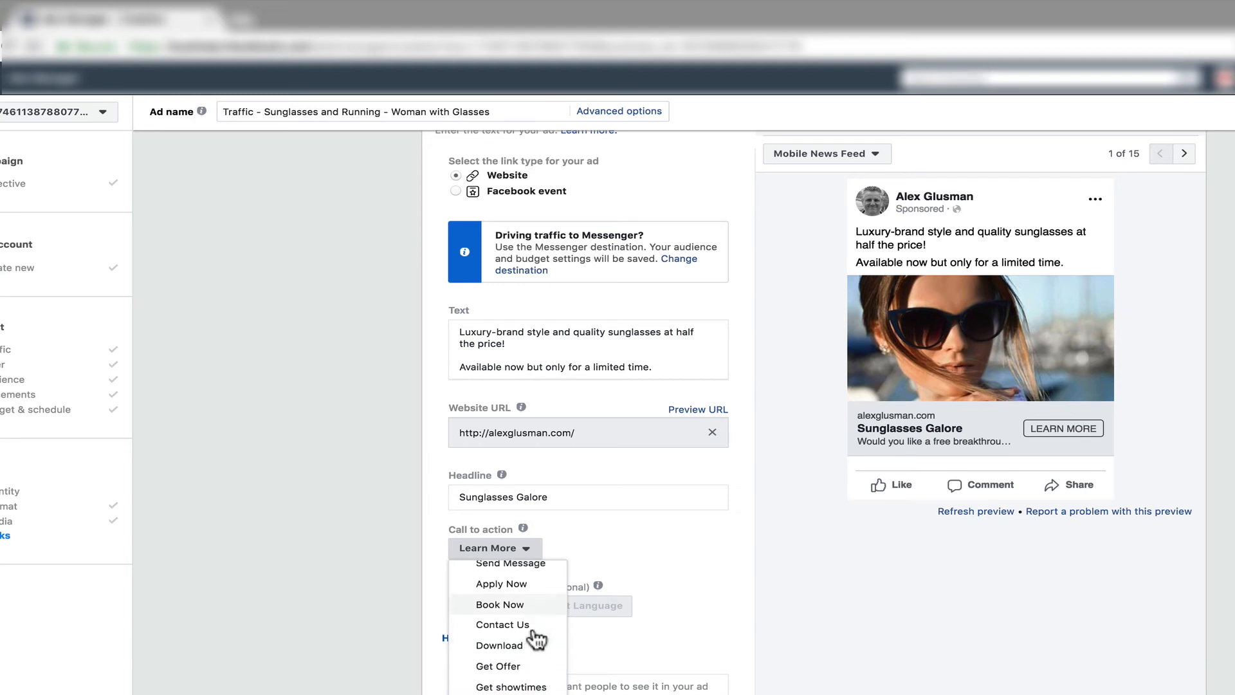
{"action": "scroll", "coordinate": [536, 638], "scroll_direction": "down", "scroll_amount": 3}
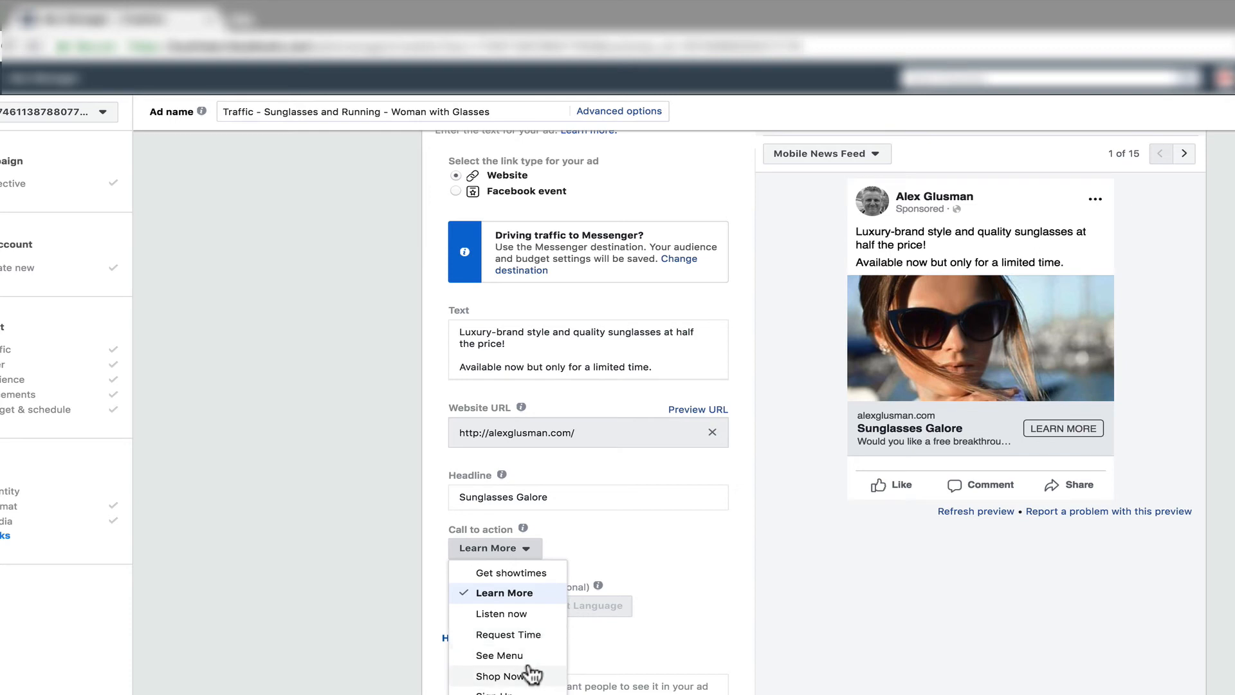
{"action": "left_click", "coordinate": [528, 671]}
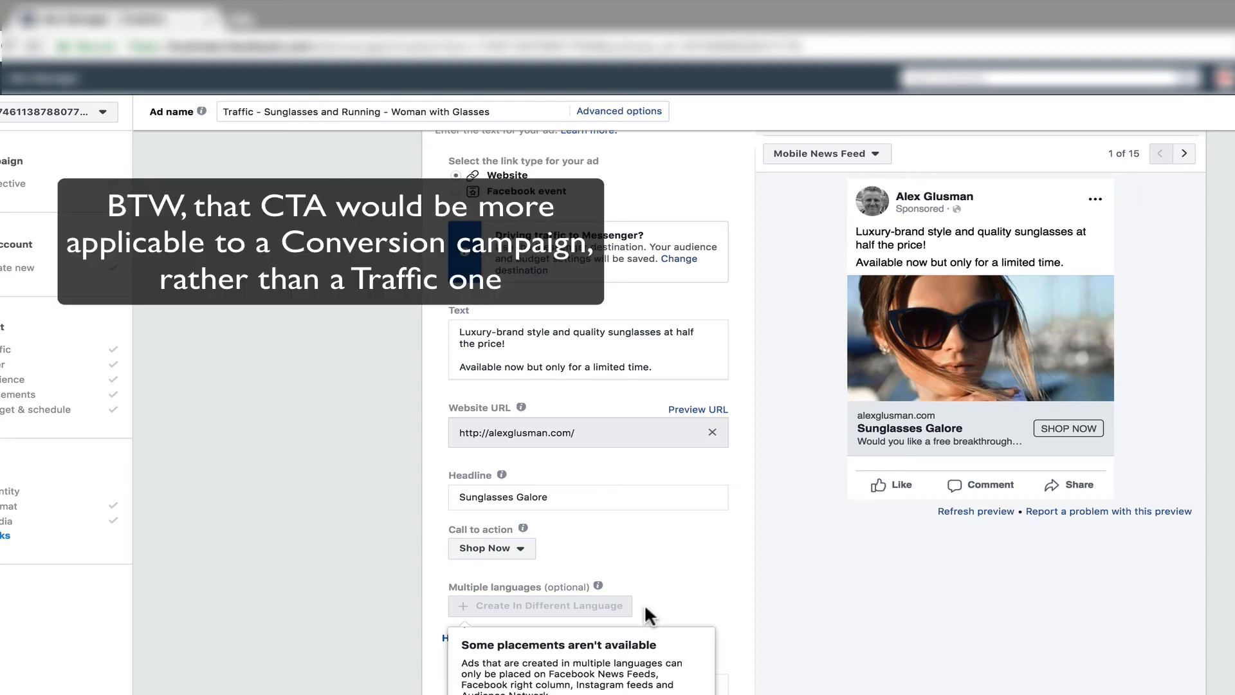
Step: Enter "Shop now for 20% off. Use code LAUNCH" as the ad's News Feed link description
{"action": "scroll", "coordinate": [662, 564], "scroll_direction": "down", "scroll_amount": 2}
{"action": "scroll", "coordinate": [661, 554], "scroll_direction": "down", "scroll_amount": 1}
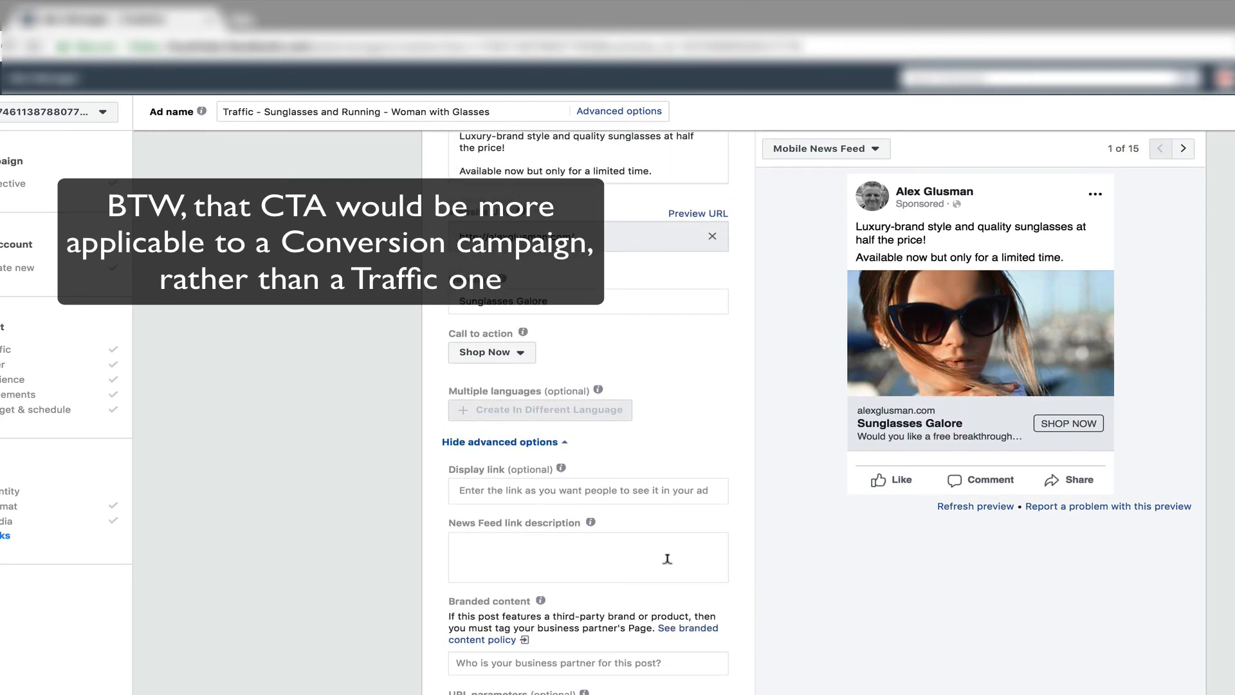
{"action": "left_click", "coordinate": [496, 545]}
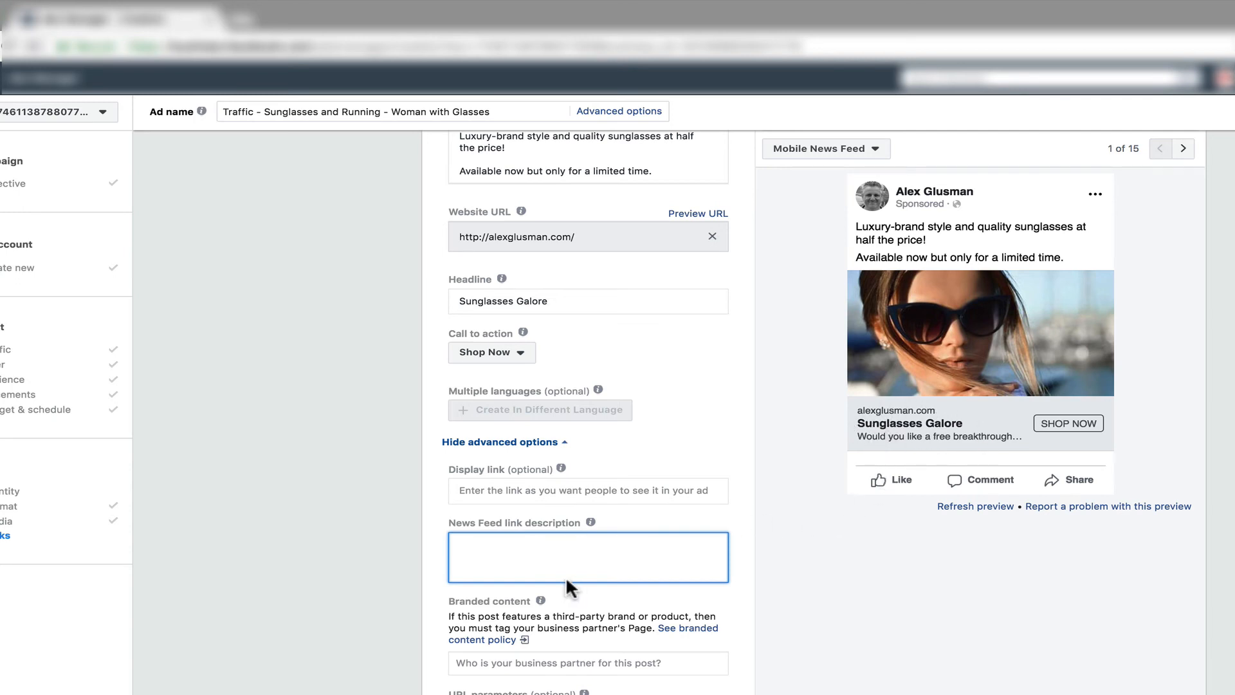
{"action": "type", "text": "Shop now for 20% off "}
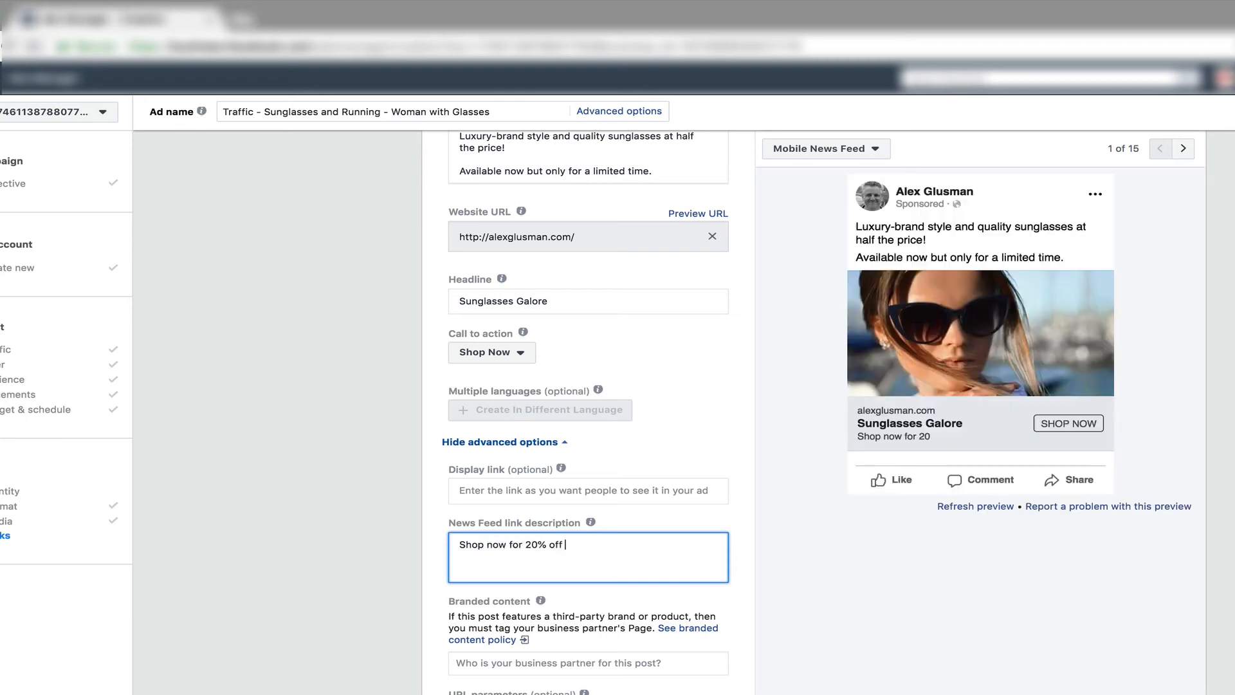
{"action": "type", "text": ". U"}
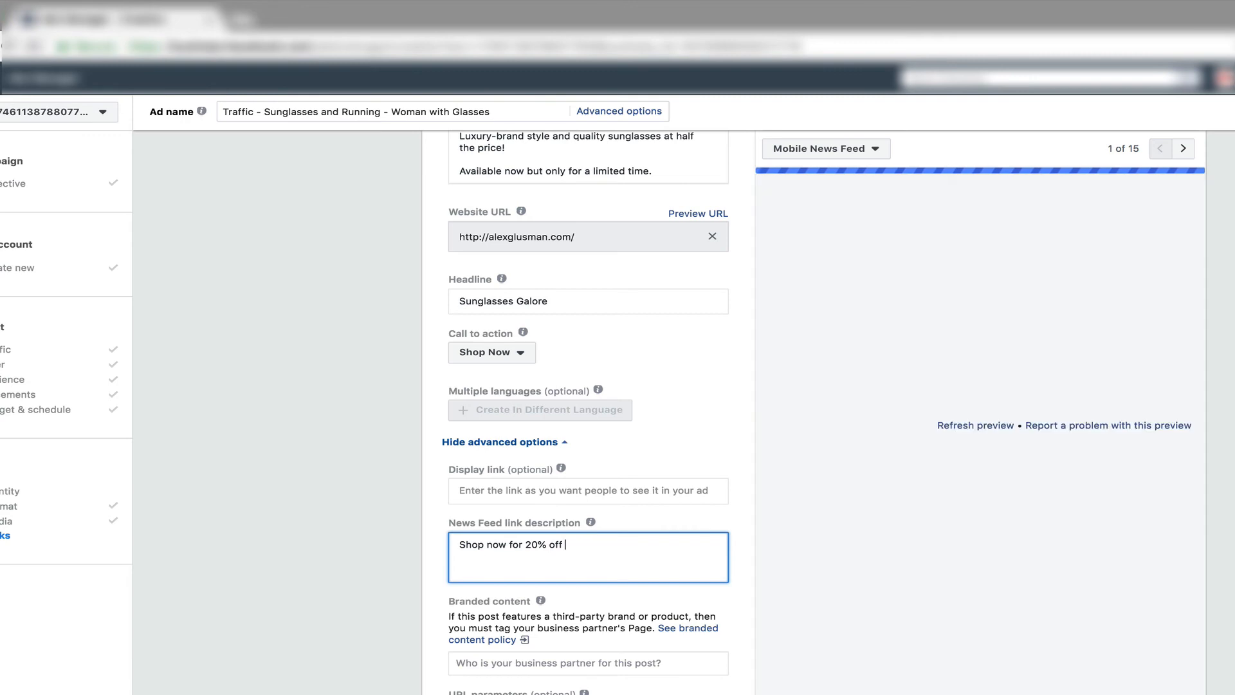
{"action": "type", "text": "se "}
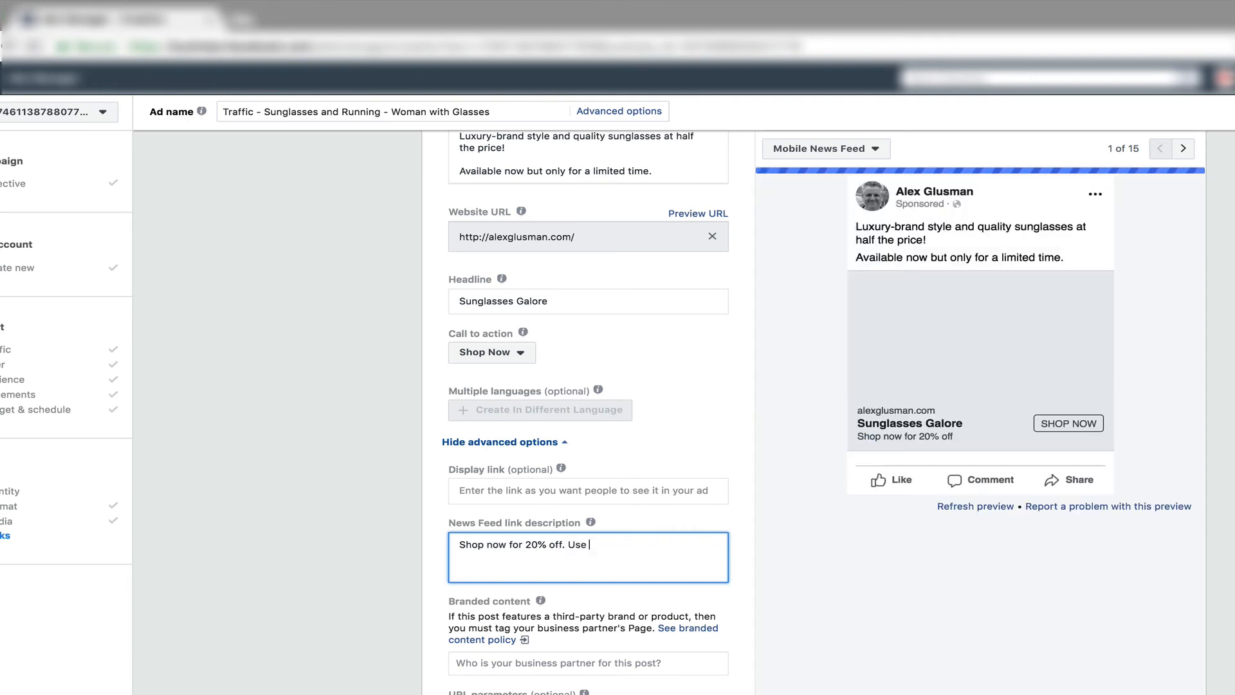
{"action": "type", "text": "code LAUNCH"}
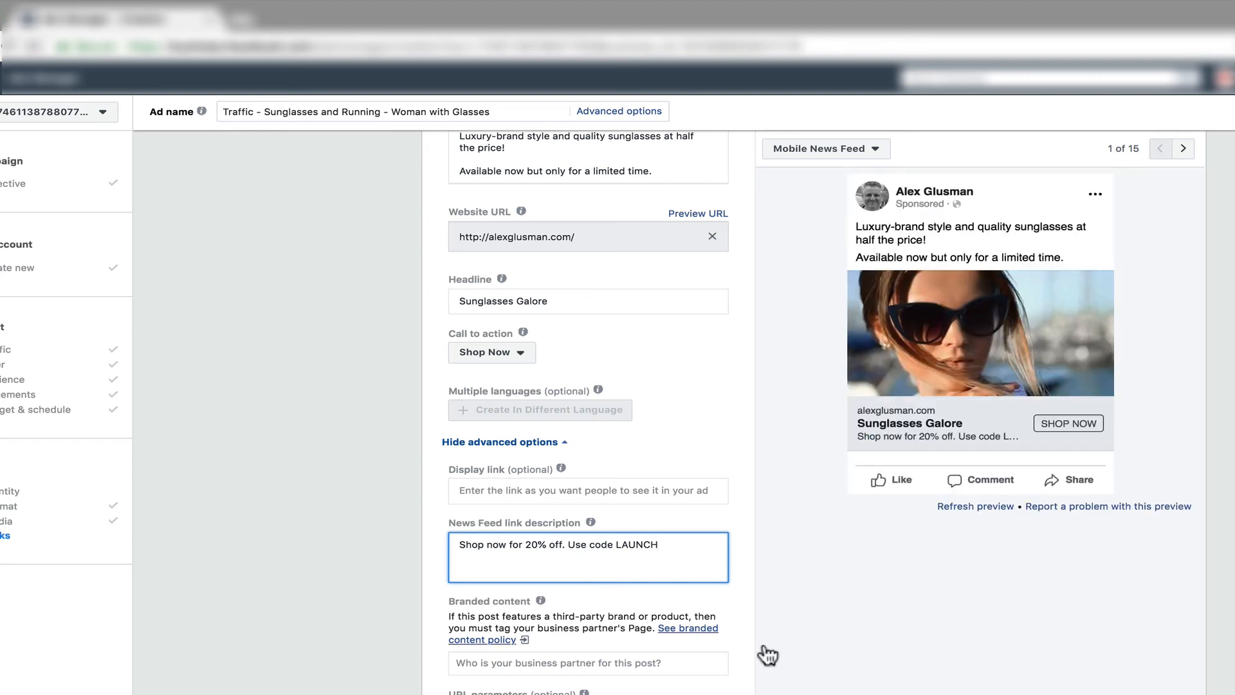
Step: Shorten the ad's News Feed link description to "20% off, use code LAUNCH"
{"action": "scroll", "coordinate": [938, 434], "scroll_direction": "up", "scroll_amount": 2}
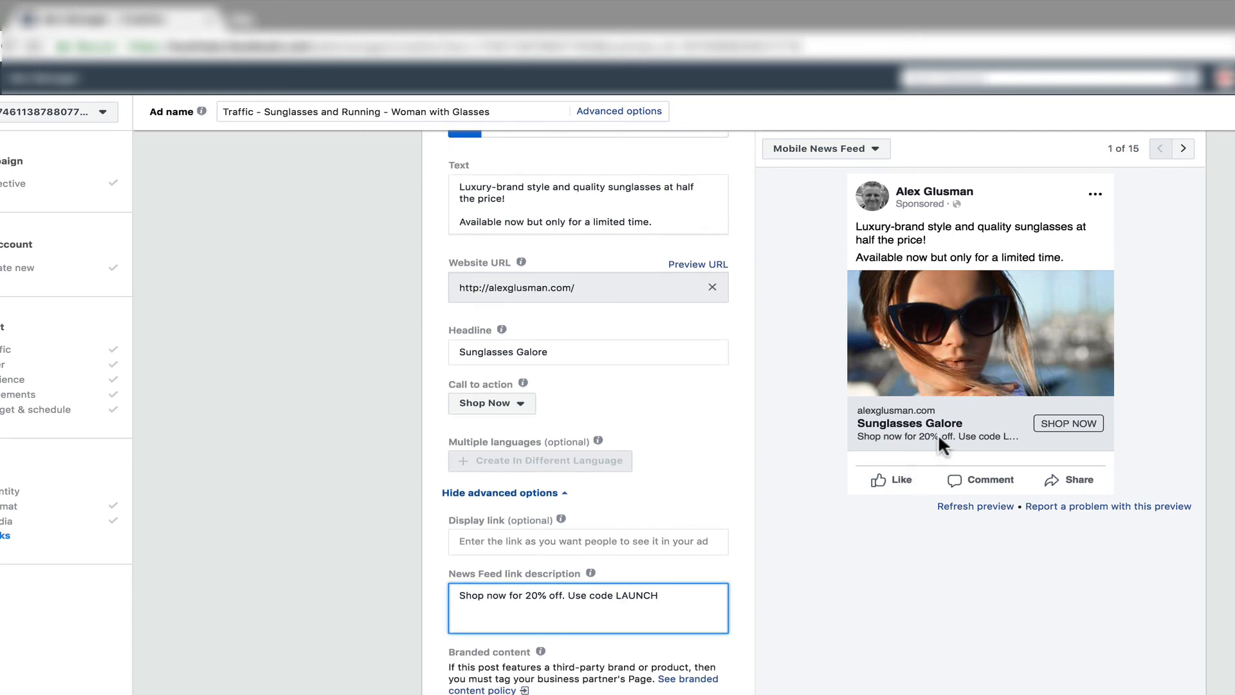
{"action": "left_click", "coordinate": [526, 592]}
{"action": "left_click_drag", "start_coordinate": [526, 592], "coordinate": [431, 589]}
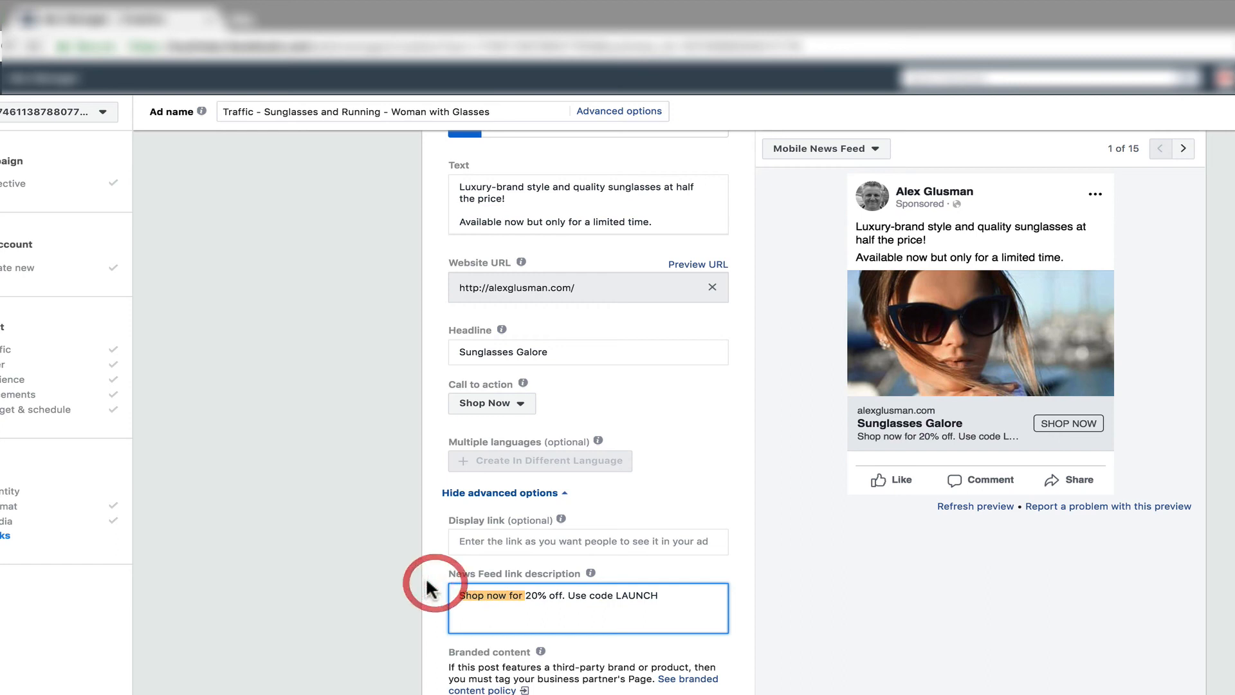
{"action": "key", "text": "BackSpace"}
{"action": "key", "text": "alt+Right"}
{"action": "key", "text": "alt+Right"}
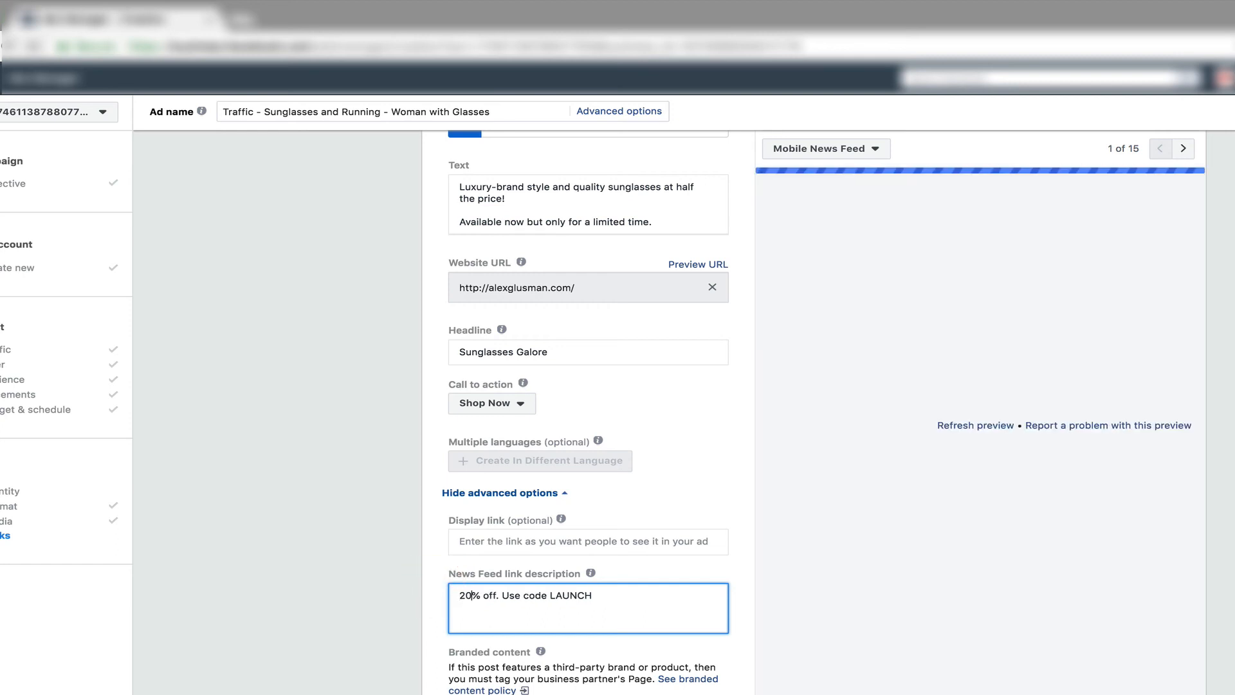
{"action": "key", "text": "alt+shift+Right"}
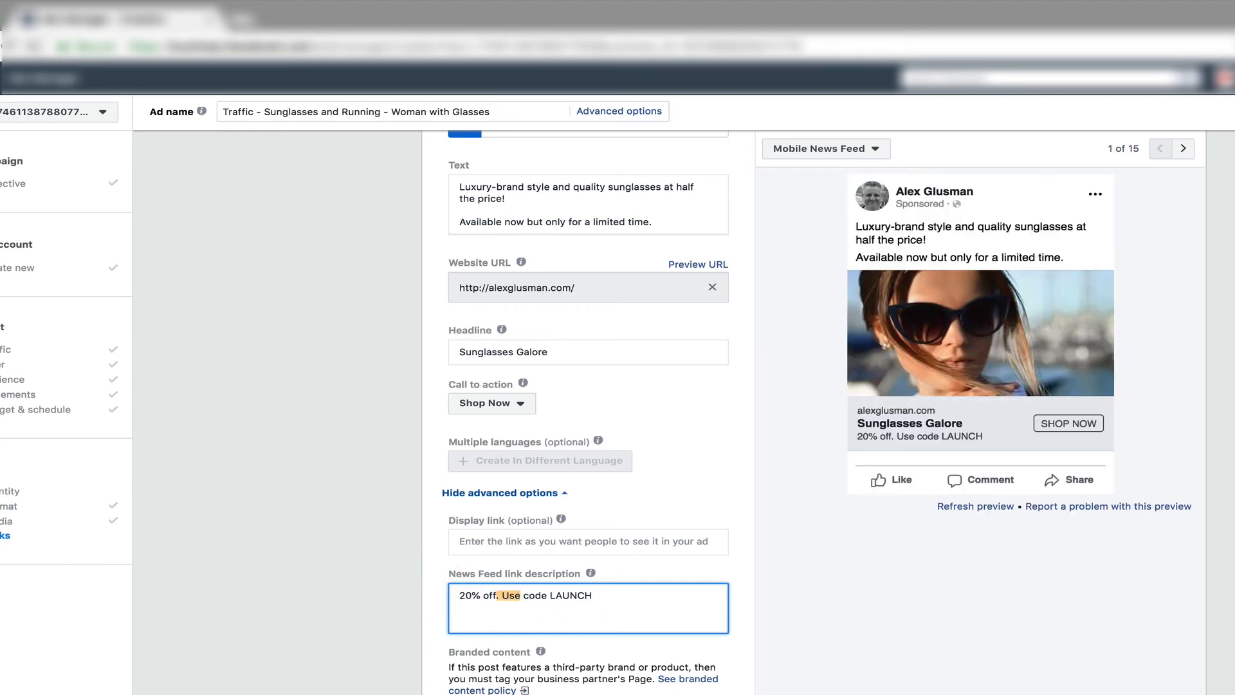
{"action": "type", "text": ", use"}
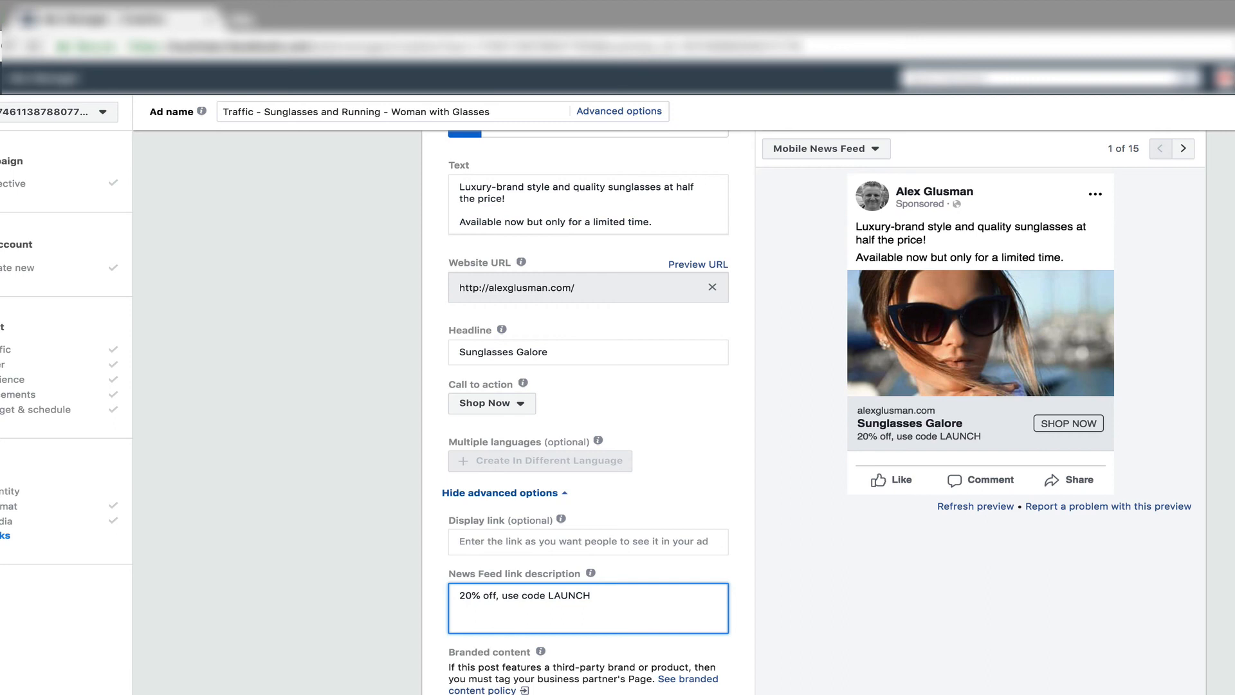
Step: Review the ad's branded content, URL parameters and conversion tracking options, along with its image and link settings
{"action": "scroll", "coordinate": [325, 580], "scroll_direction": "down", "scroll_amount": 3}
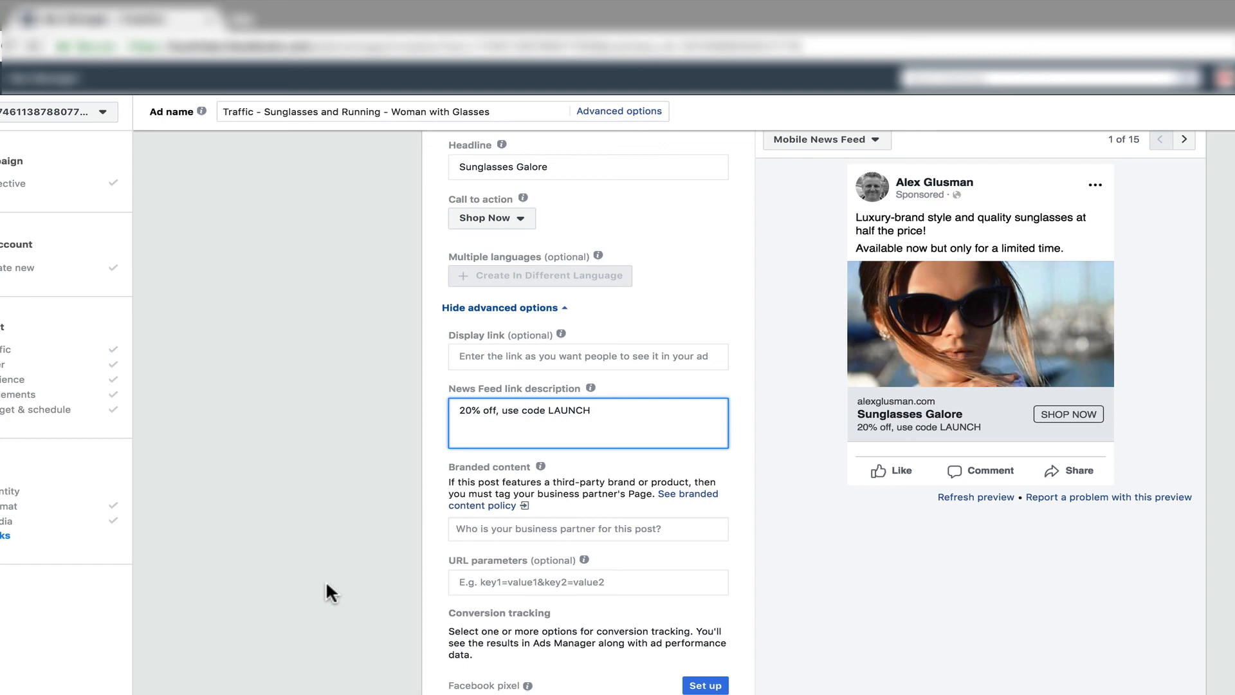
{"action": "scroll", "coordinate": [326, 580], "scroll_direction": "down", "scroll_amount": 1}
{"action": "scroll", "coordinate": [326, 580], "scroll_direction": "down", "scroll_amount": 1}
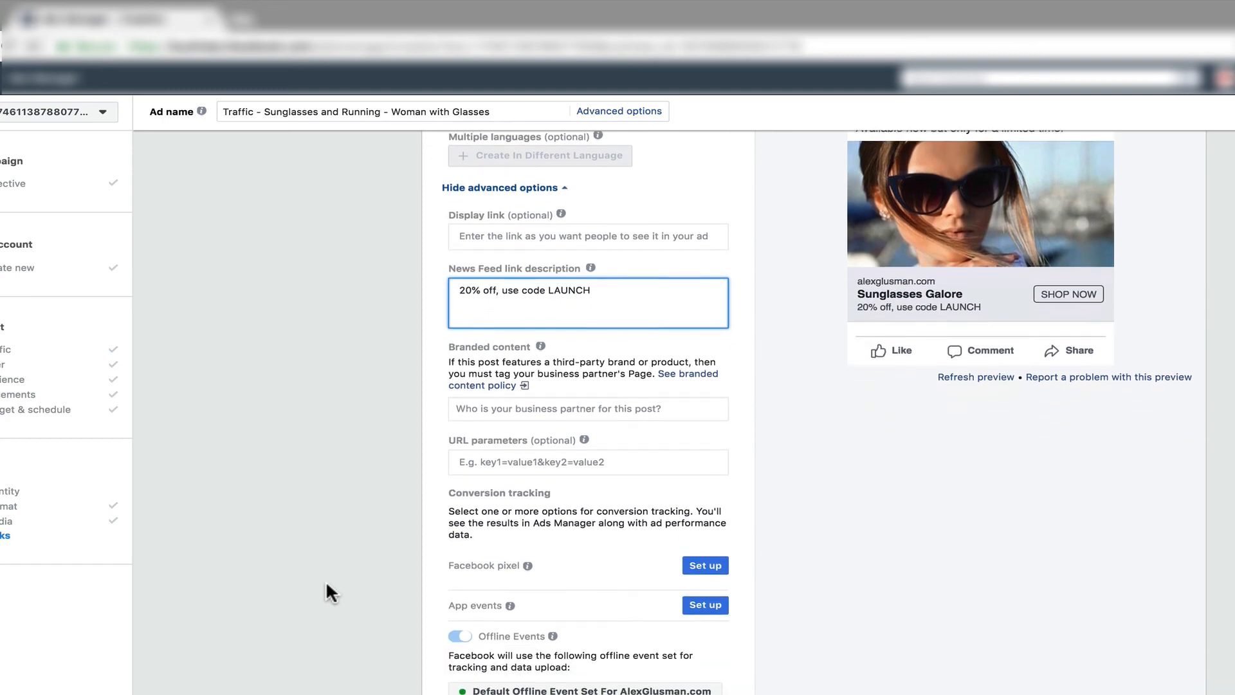
{"action": "scroll", "coordinate": [325, 581], "scroll_direction": "up", "scroll_amount": 10}
{"action": "scroll", "coordinate": [325, 580], "scroll_direction": "up", "scroll_amount": 1}
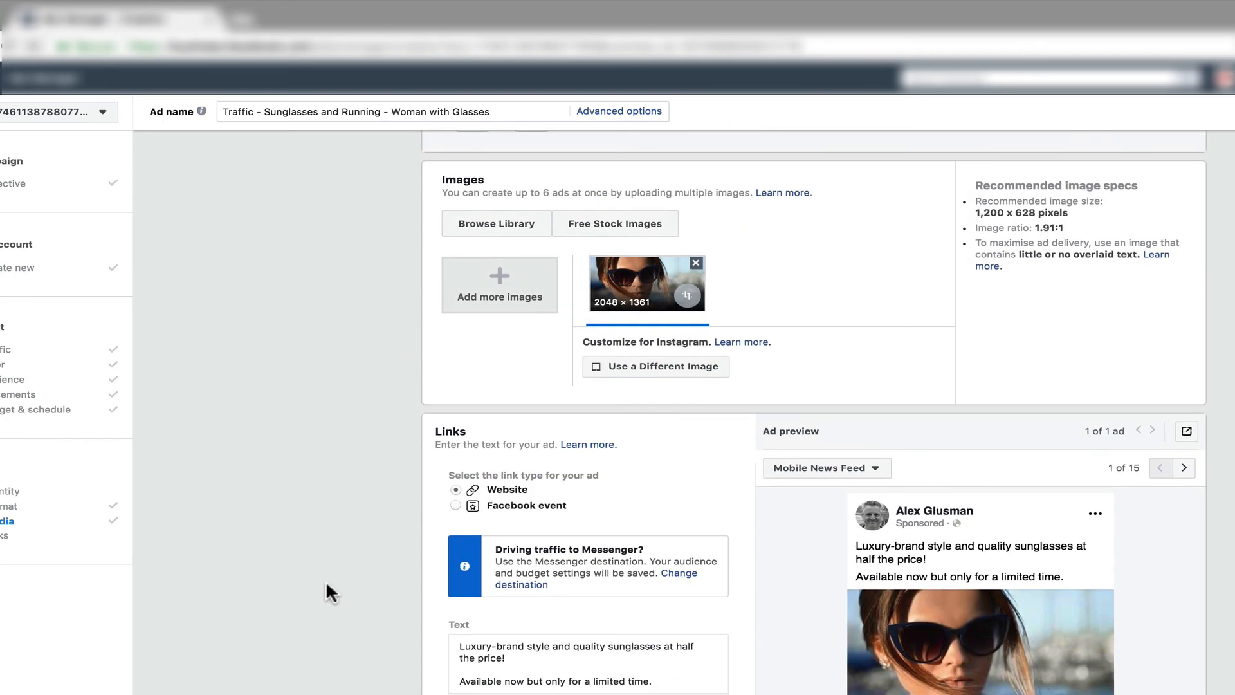
{"action": "scroll", "coordinate": [326, 580], "scroll_direction": "up", "scroll_amount": 5}
{"action": "scroll", "coordinate": [325, 580], "scroll_direction": "down", "scroll_amount": 5}
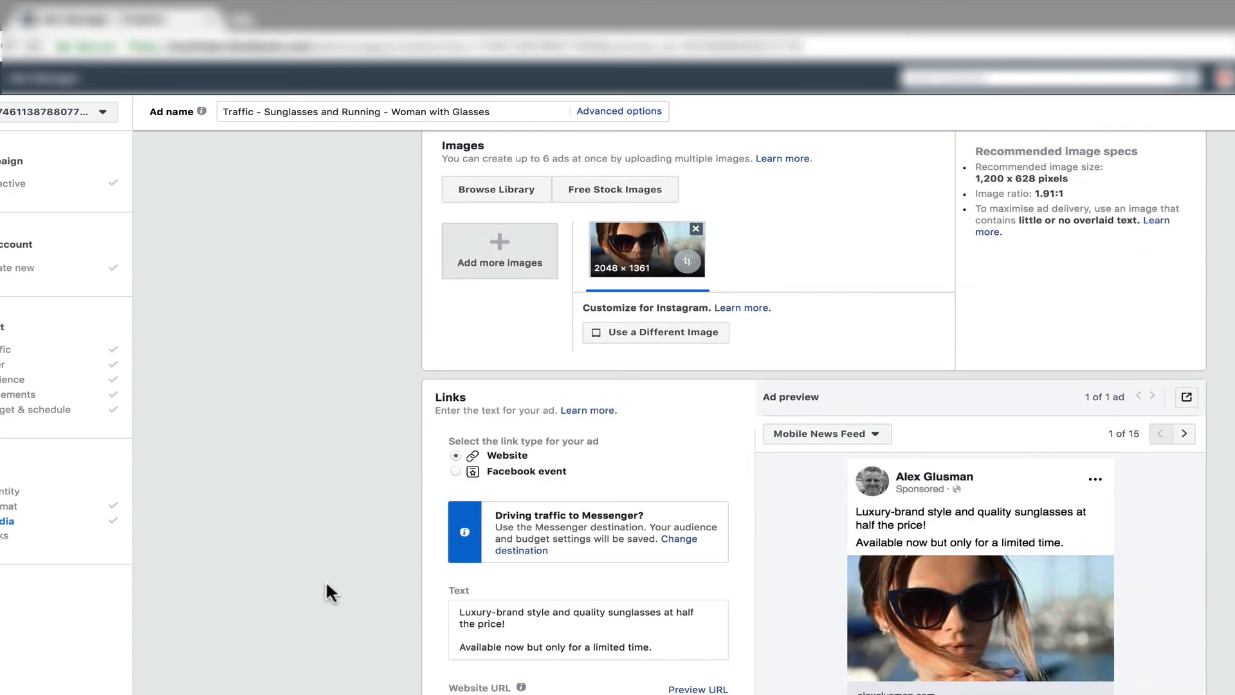
Step: Confirm the completed ad to view the payment method options, and cancel without adding a payment method
{"action": "scroll", "coordinate": [326, 580], "scroll_direction": "down", "scroll_amount": 10}
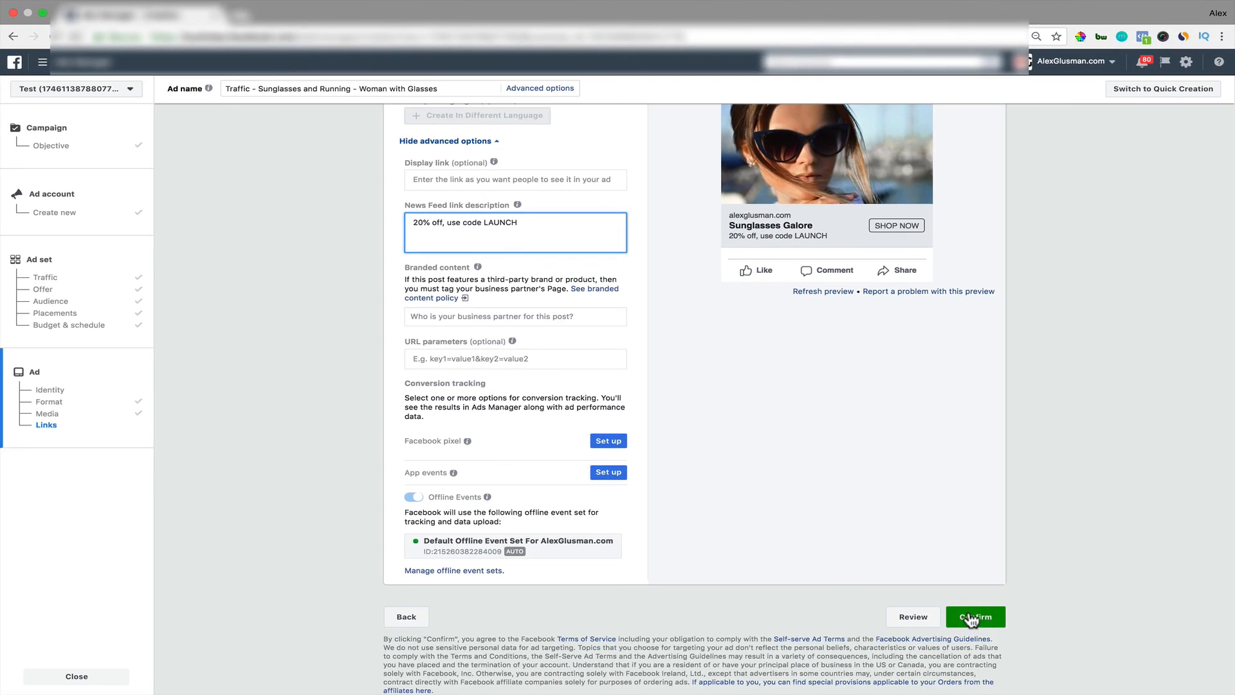
{"action": "left_click", "coordinate": [972, 617]}
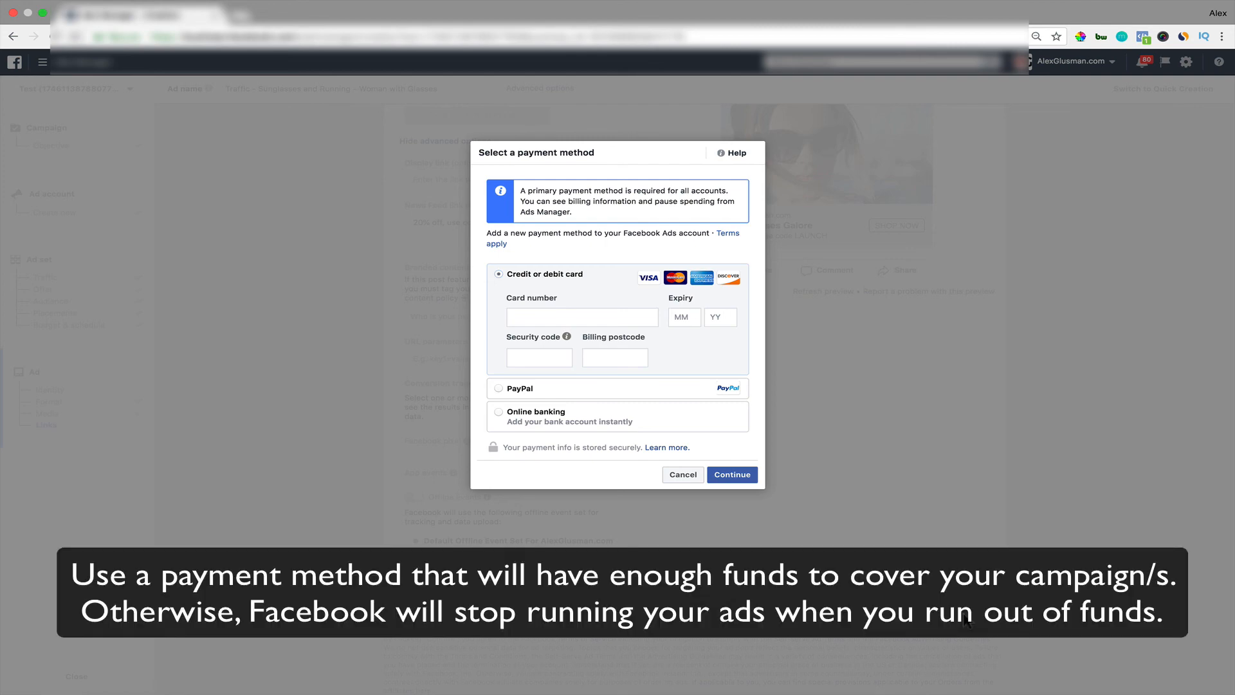
{"action": "left_click", "coordinate": [681, 476]}
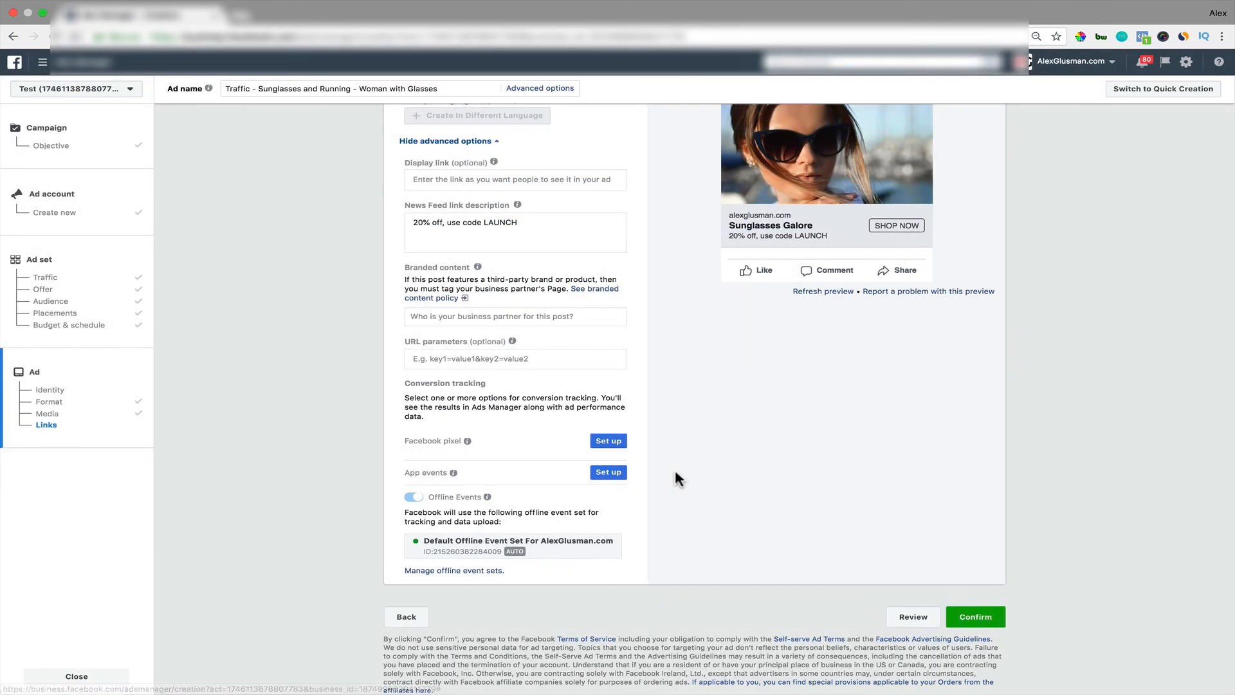